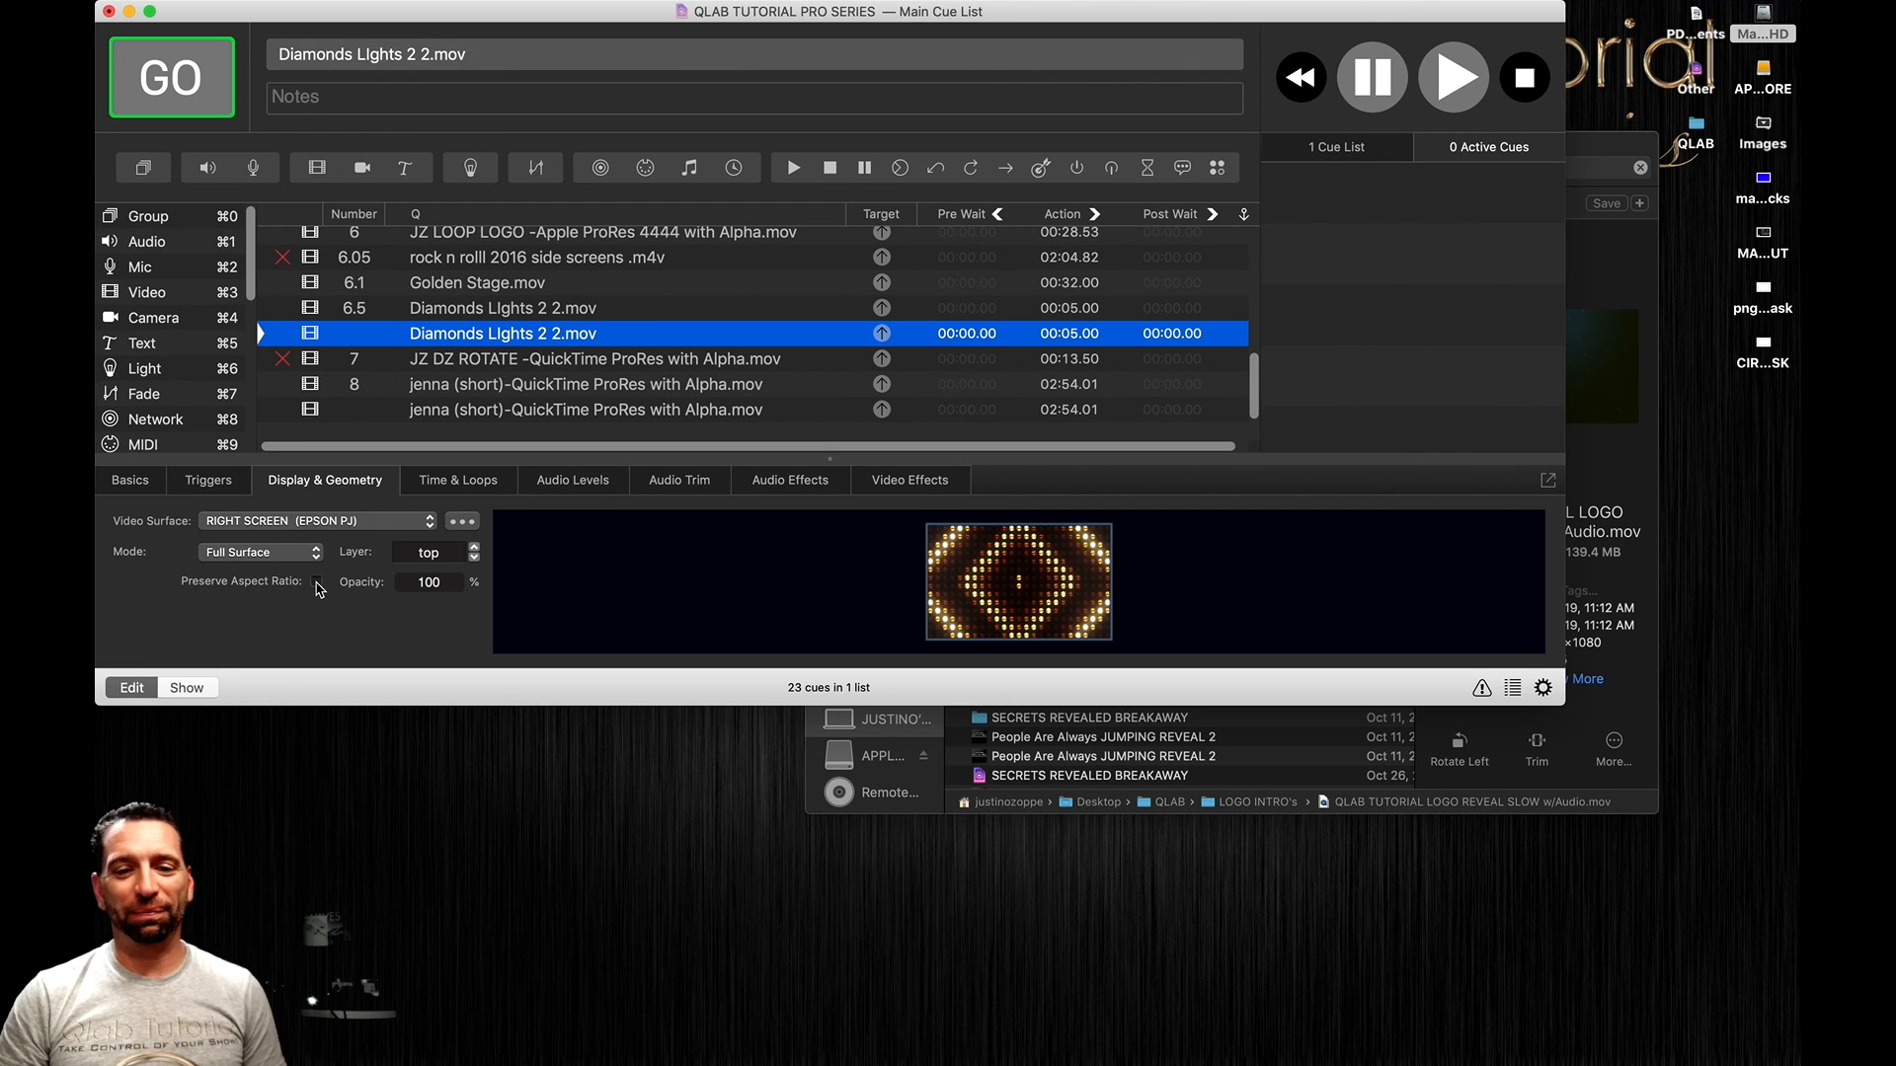
- Play cue 6.1 Golden Stage.mov and the 6.5 Diamonds Lights cue after it to preview the projection on the box
{"action": "left_click", "coordinate": [491, 312]}
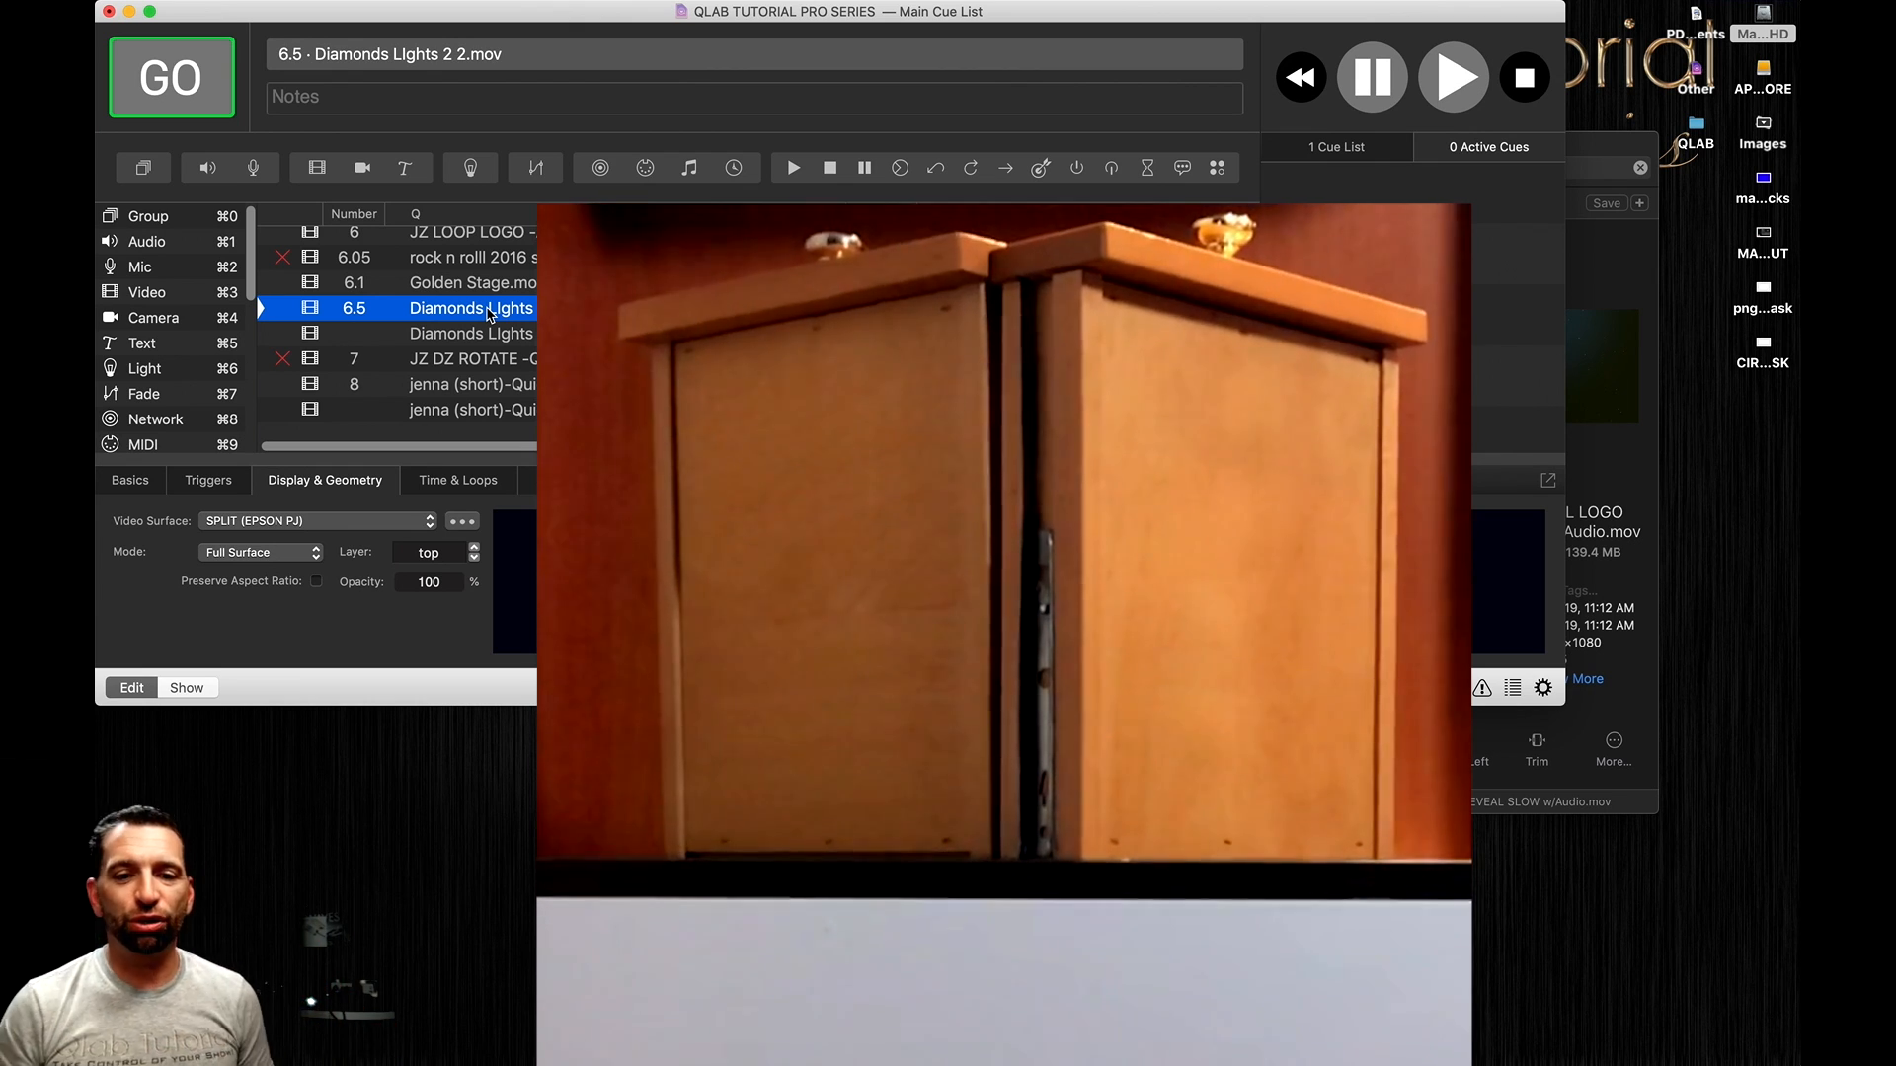
{"action": "left_click", "coordinate": [477, 286]}
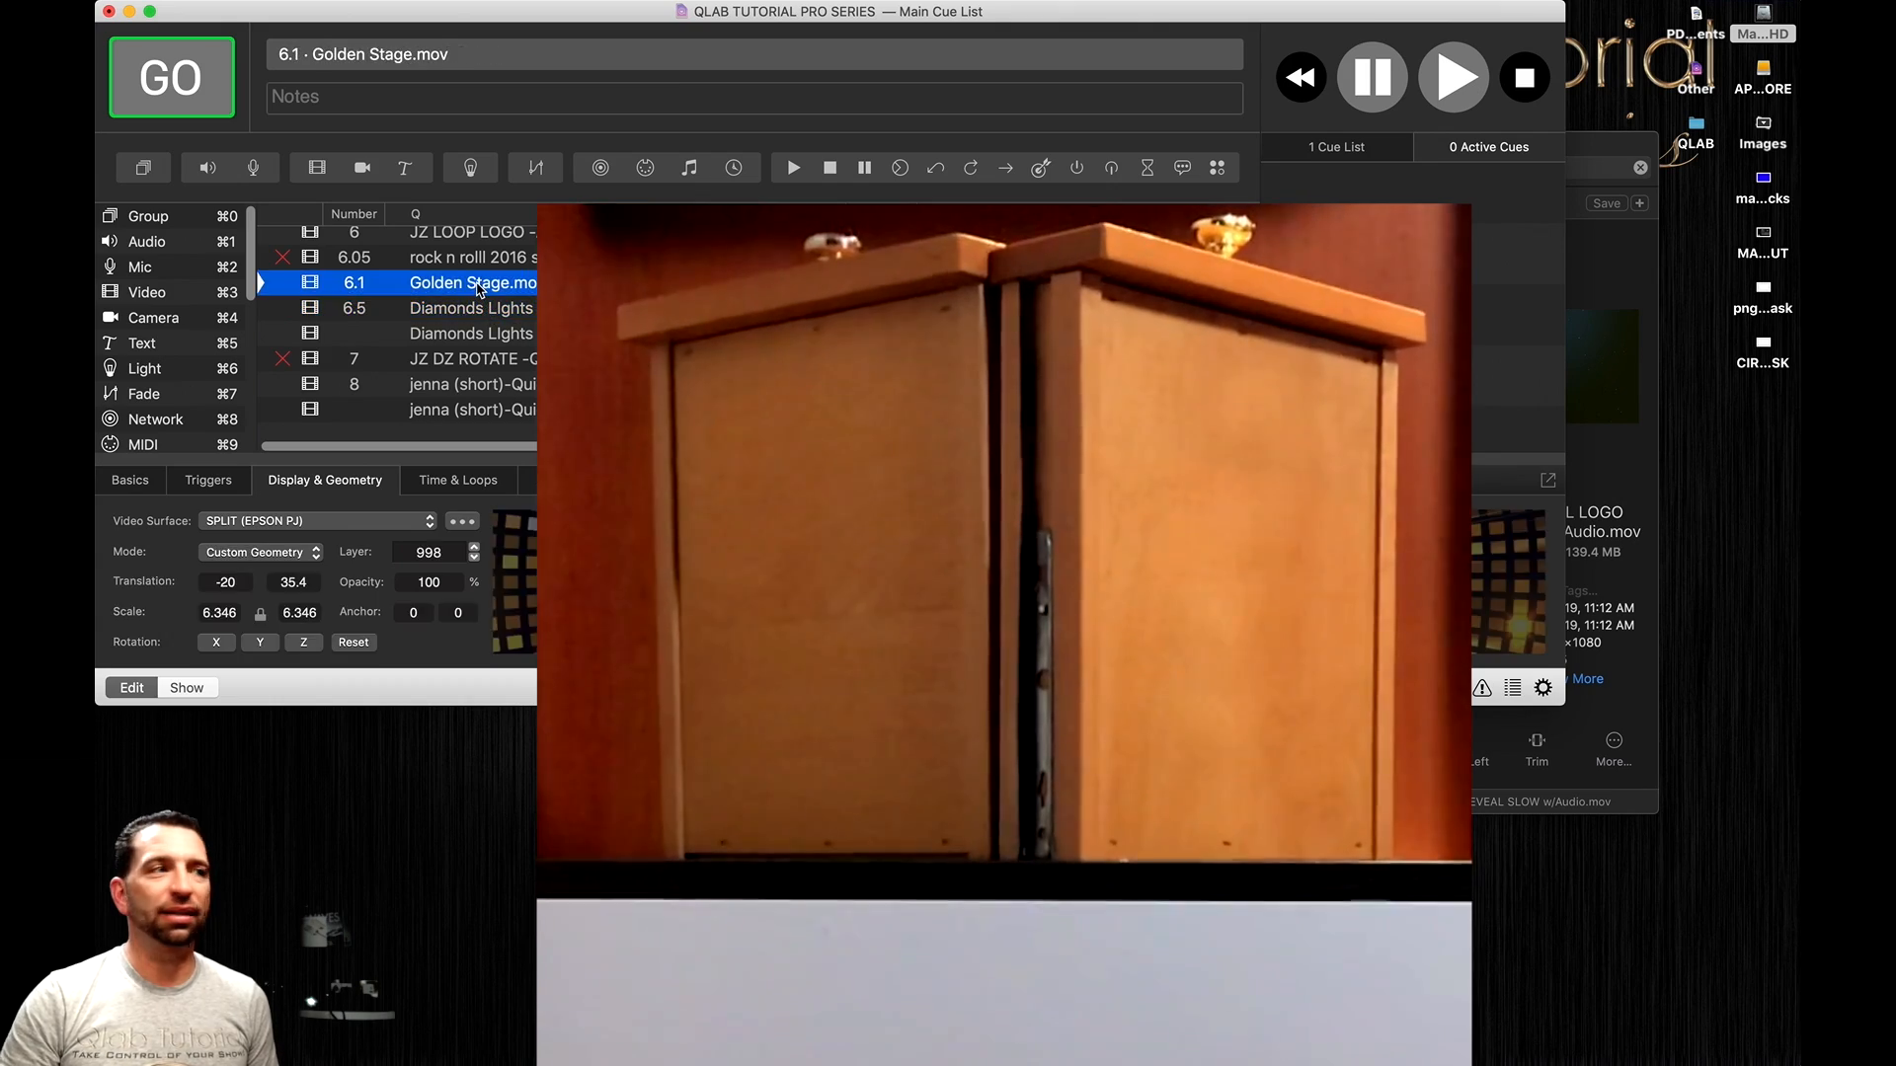
{"action": "key", "text": "space"}
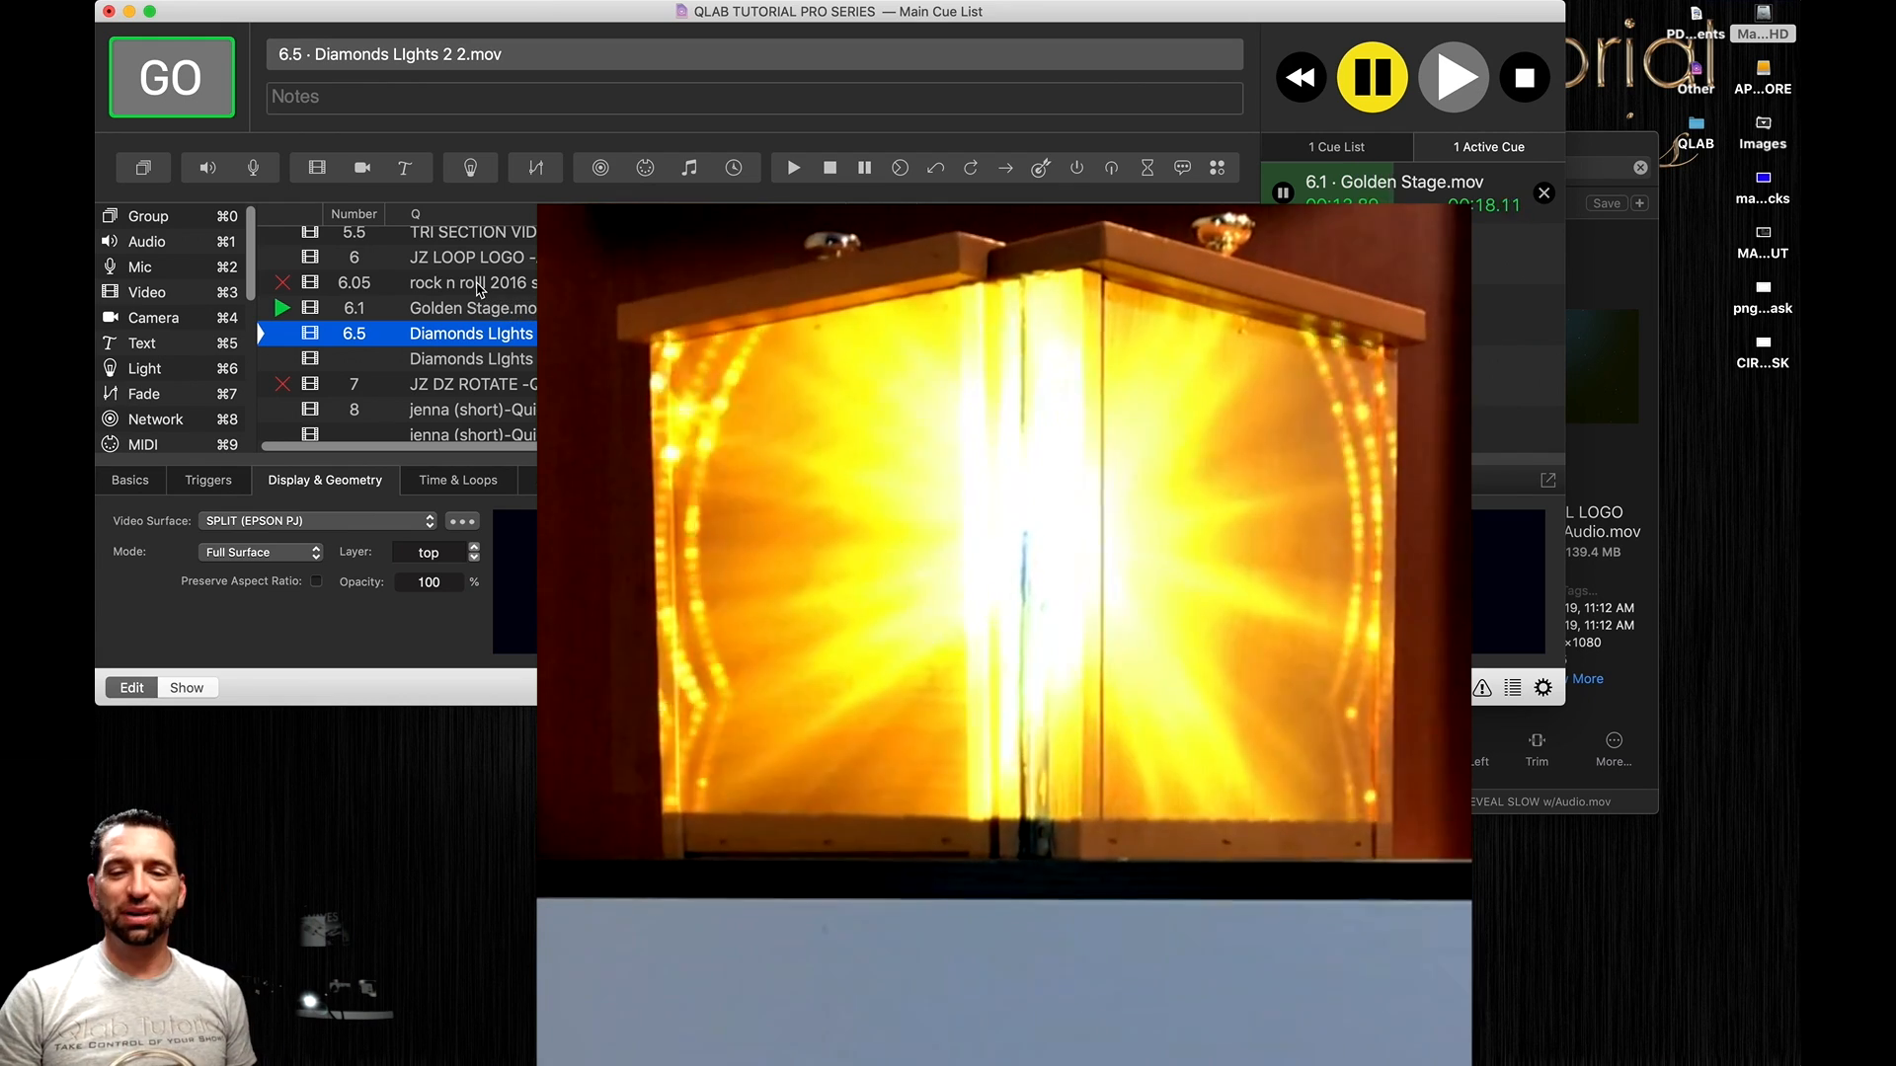
{"action": "key", "text": "space"}
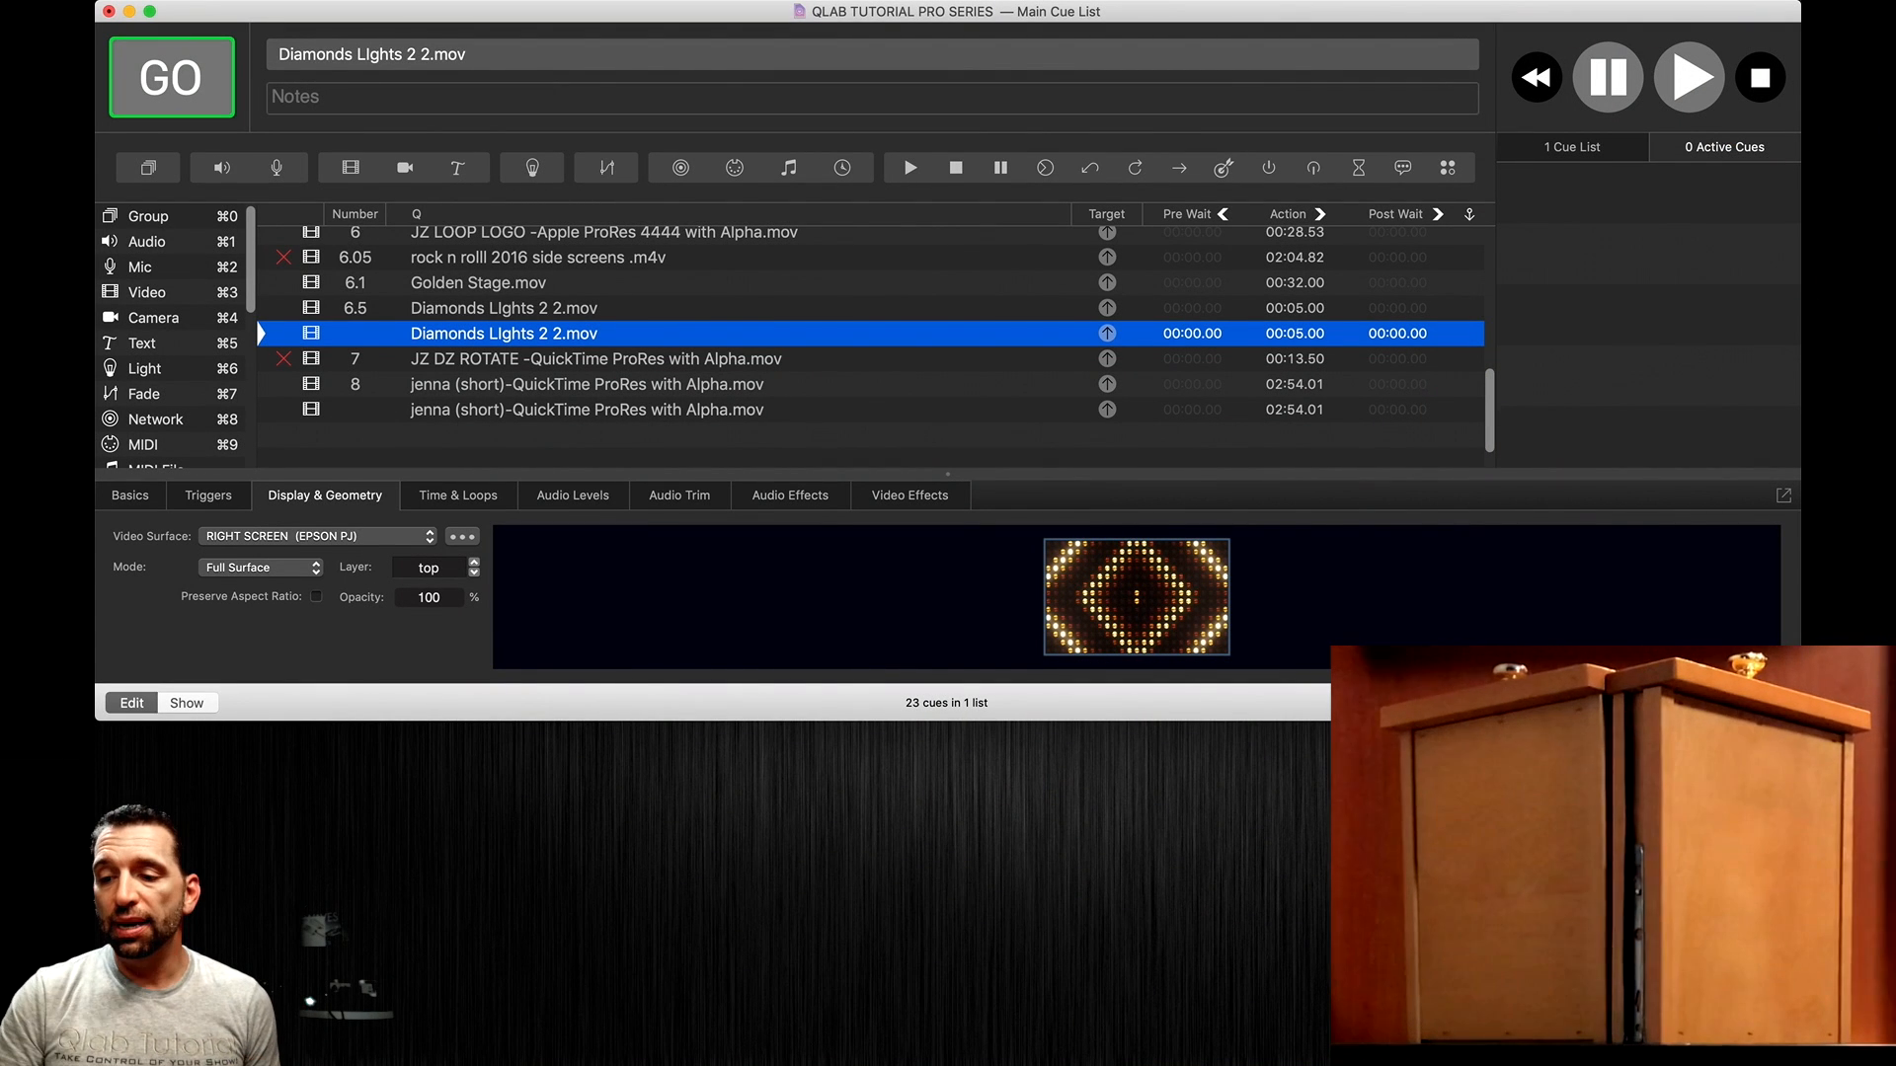
- Inspect the existing SPLIT video surface by briefly showing its EPSON PJ grid on the box, and close its editor
{"action": "key", "text": "super+comma"}
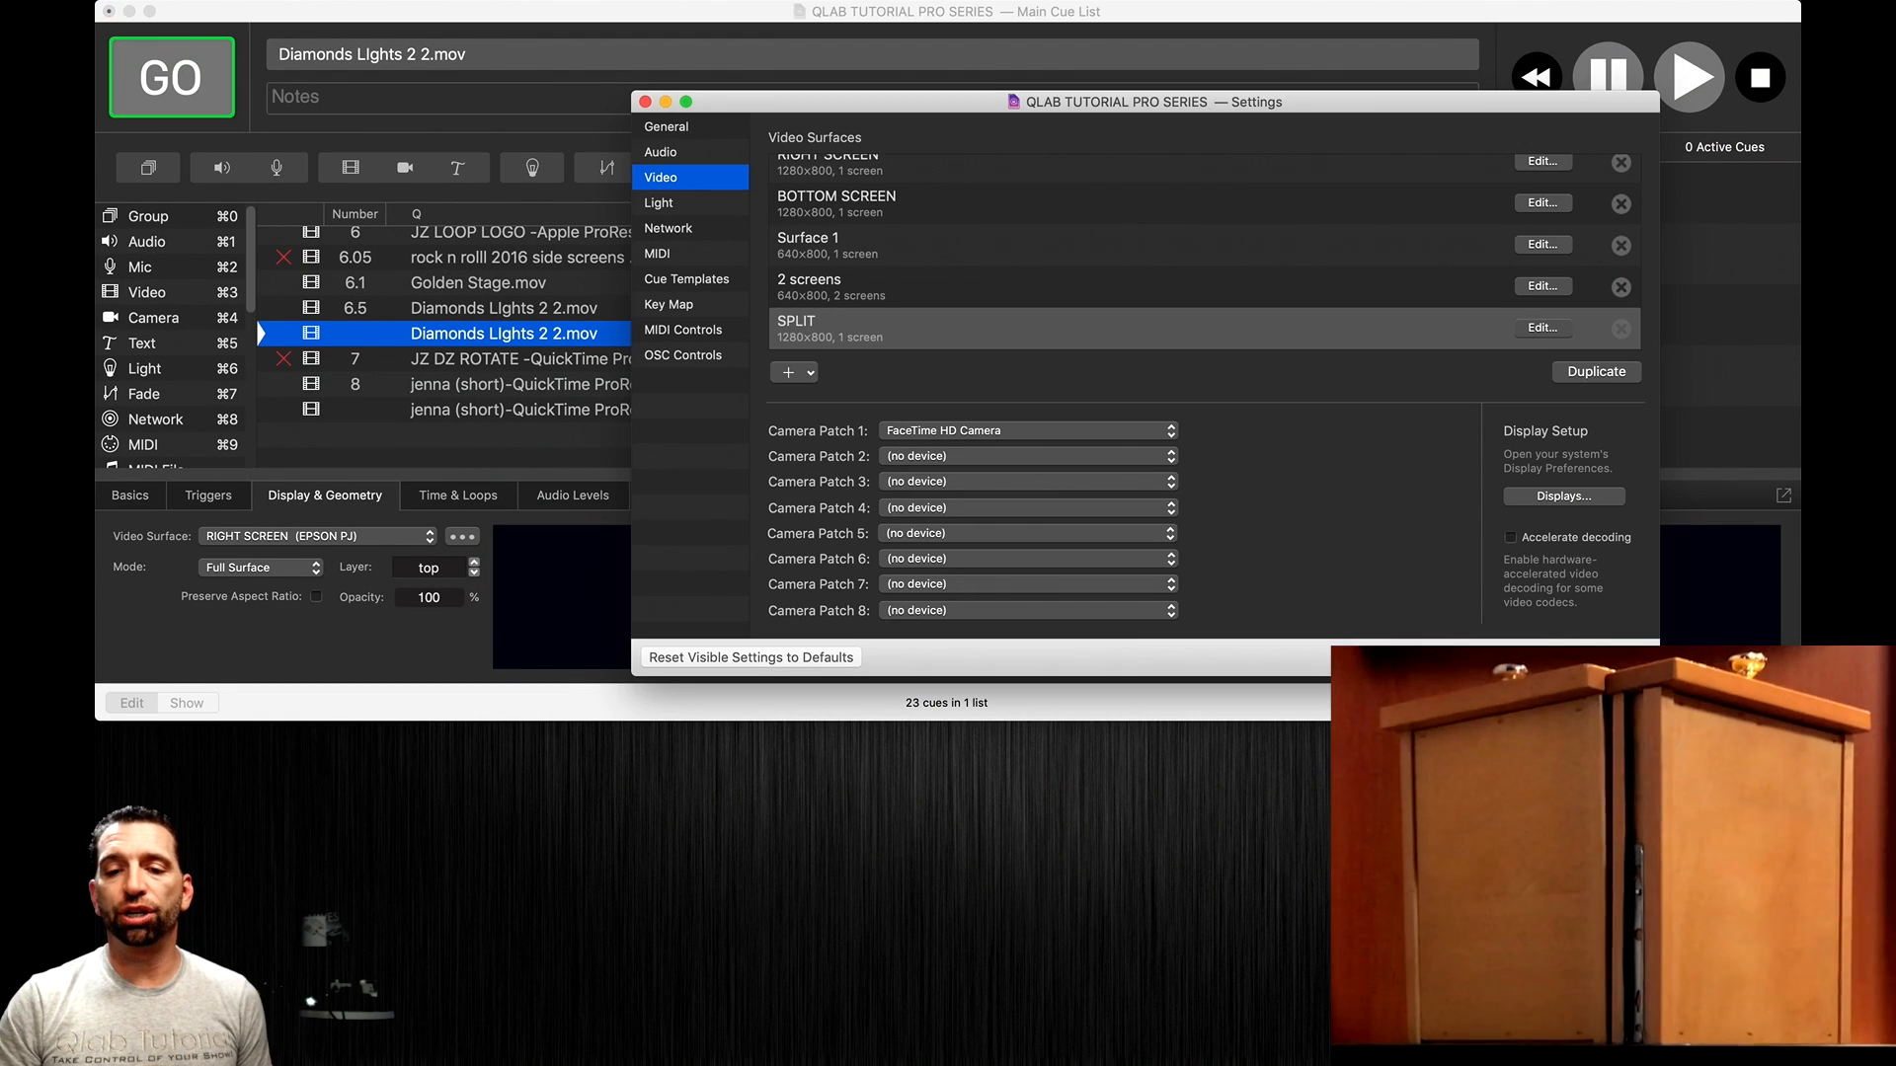
{"action": "left_click", "coordinate": [1542, 327]}
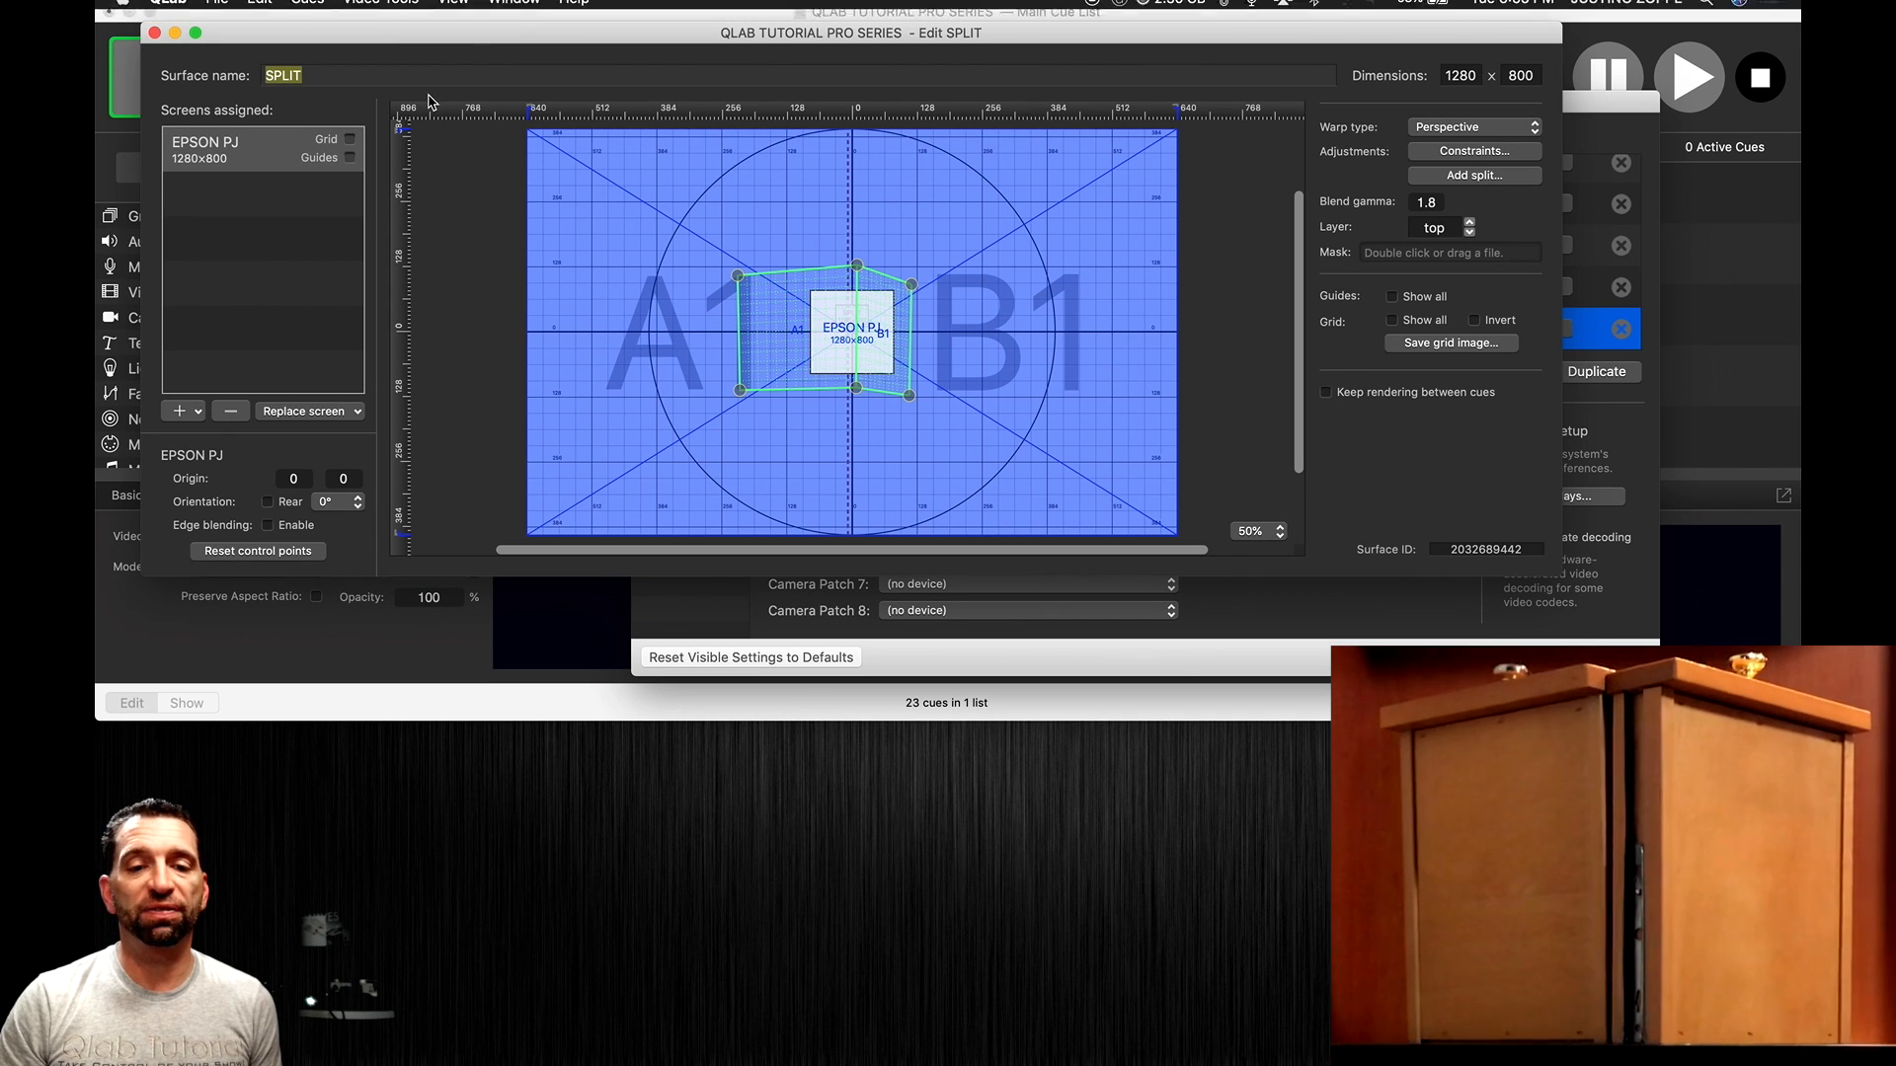
{"action": "left_click", "coordinate": [352, 141]}
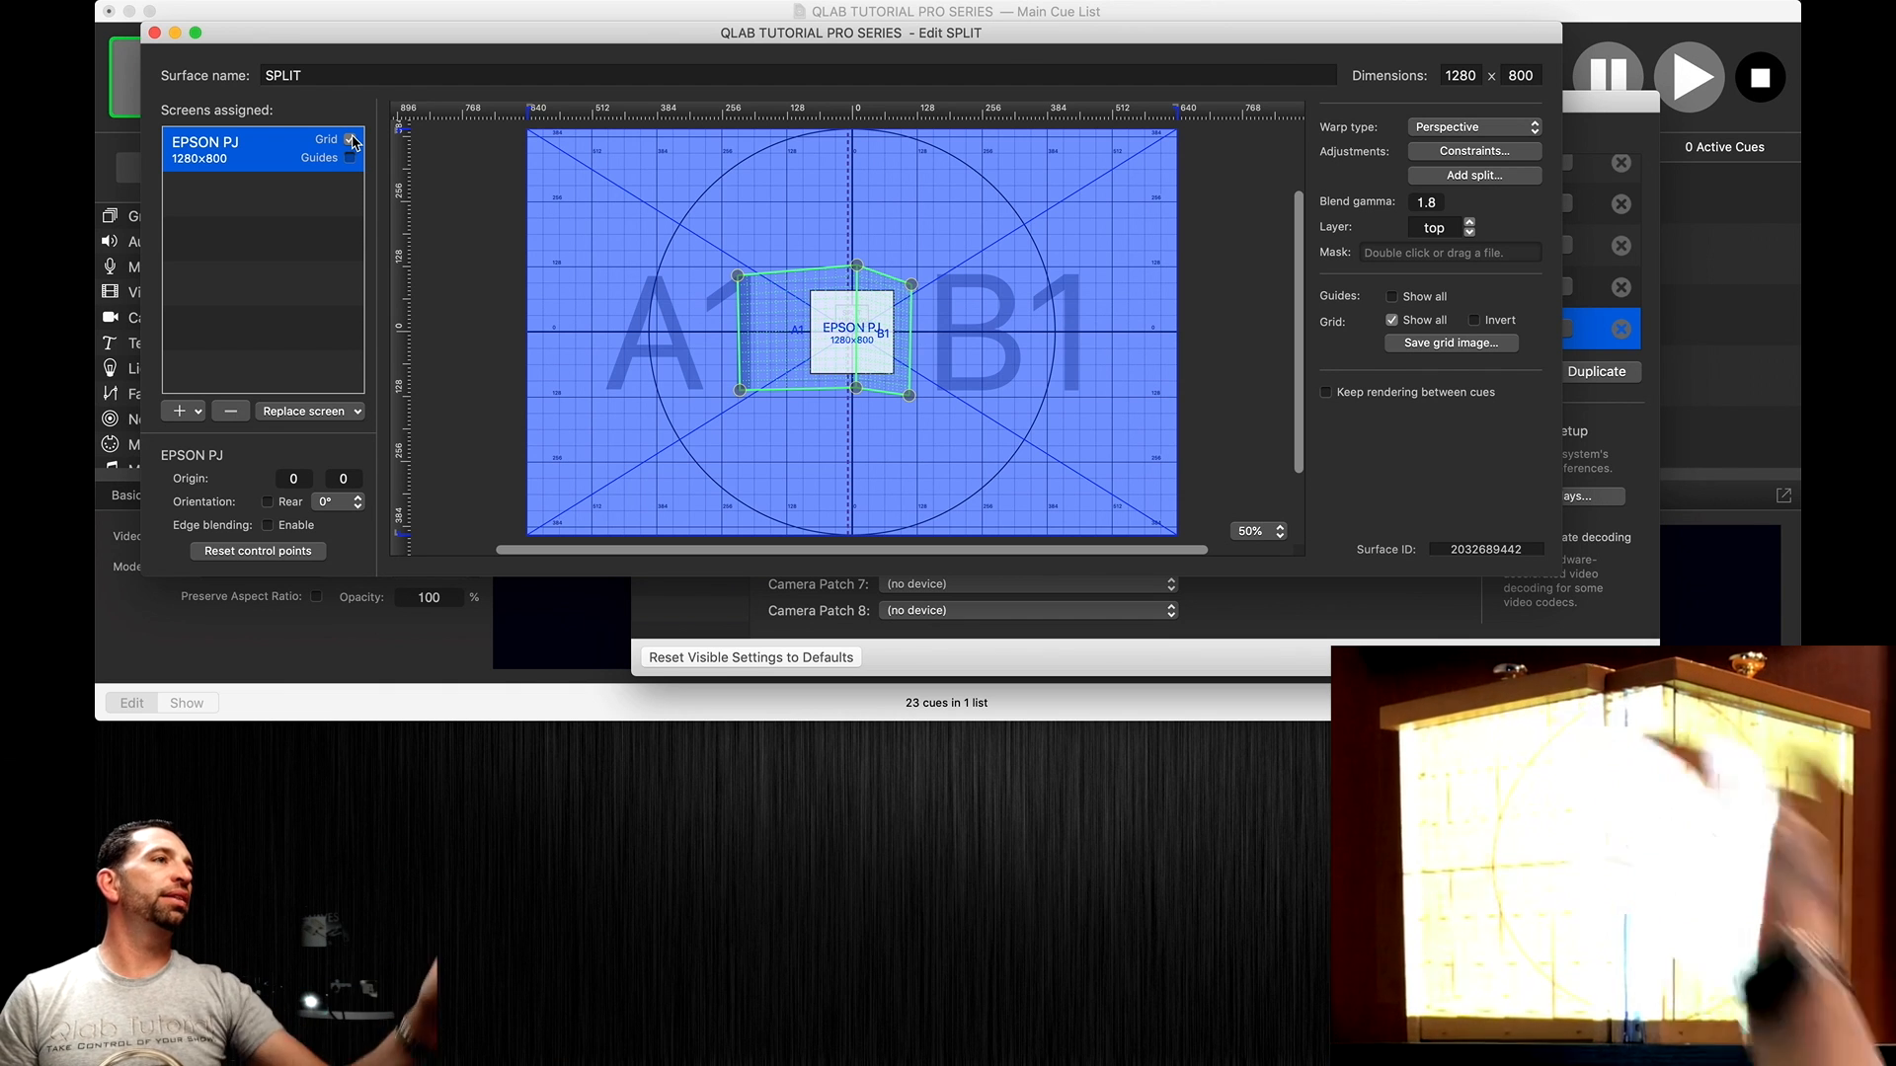
{"action": "left_click", "coordinate": [350, 140]}
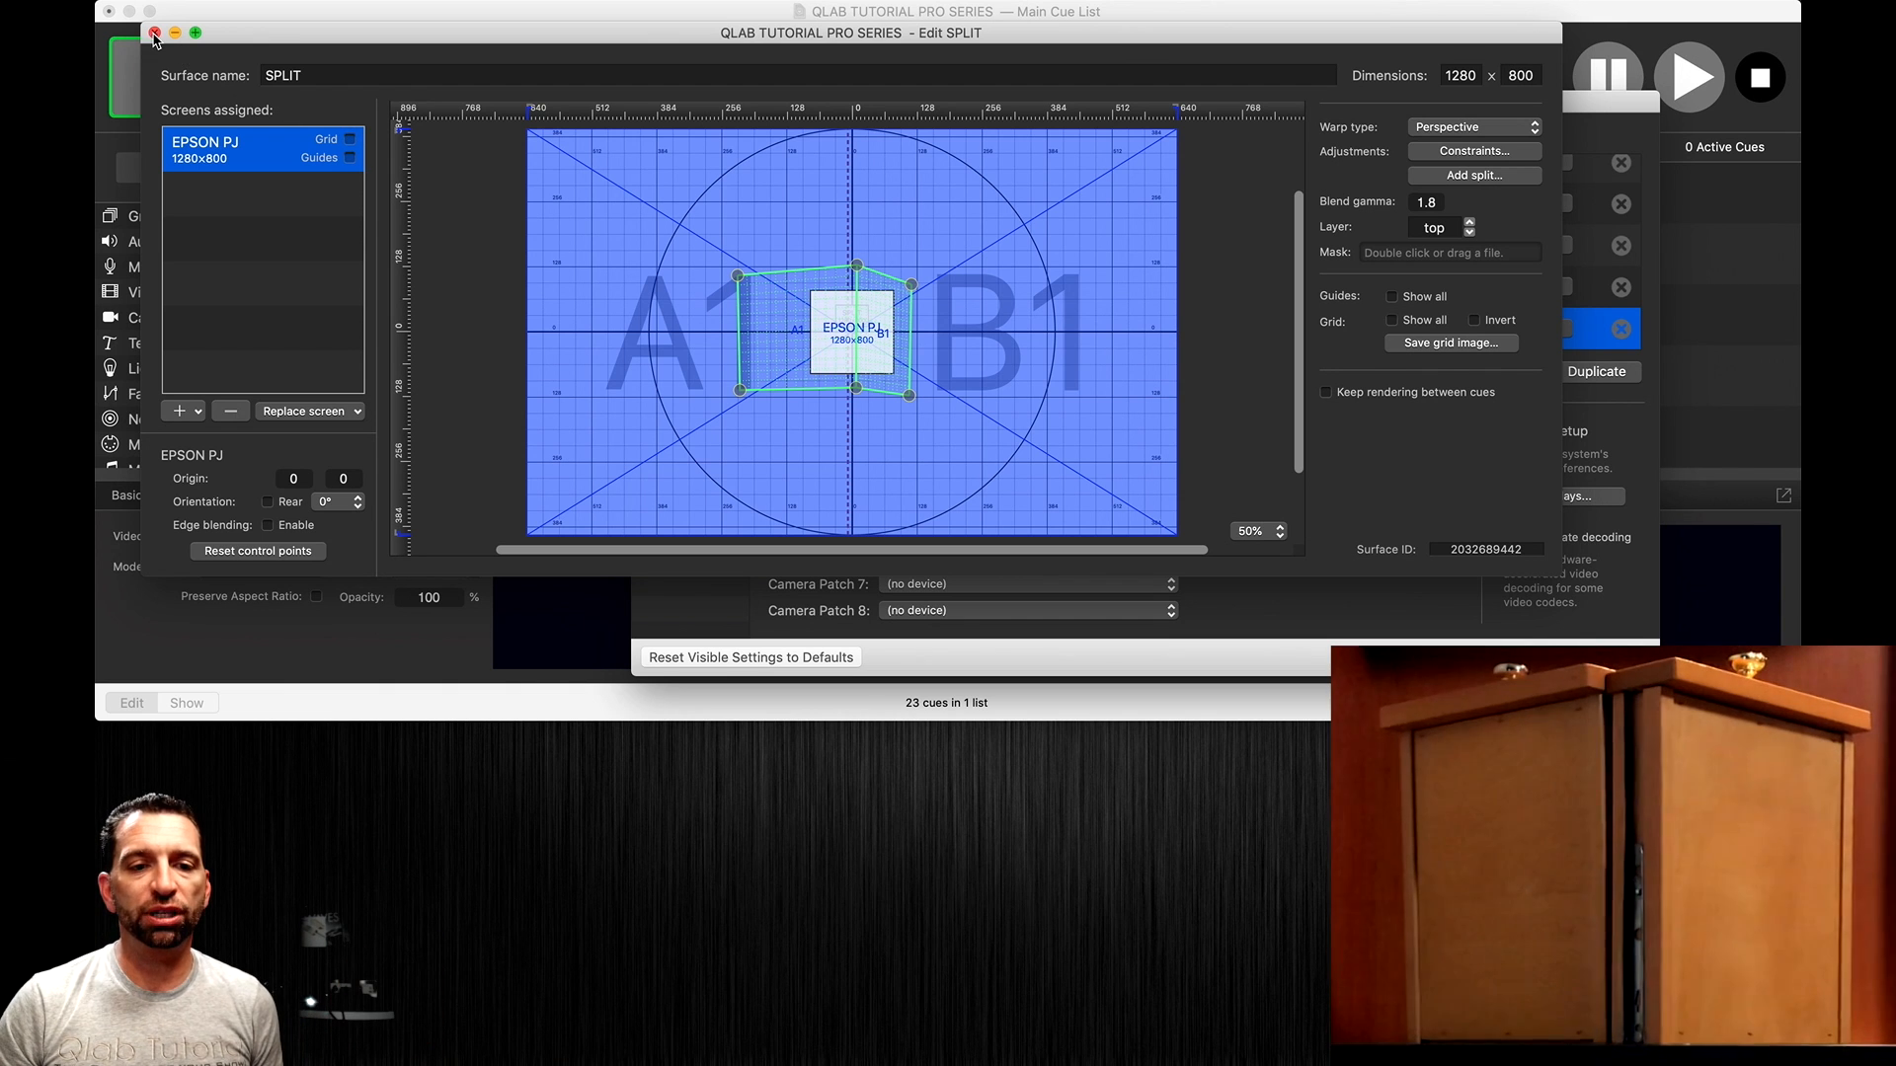
{"action": "left_click", "coordinate": [153, 33]}
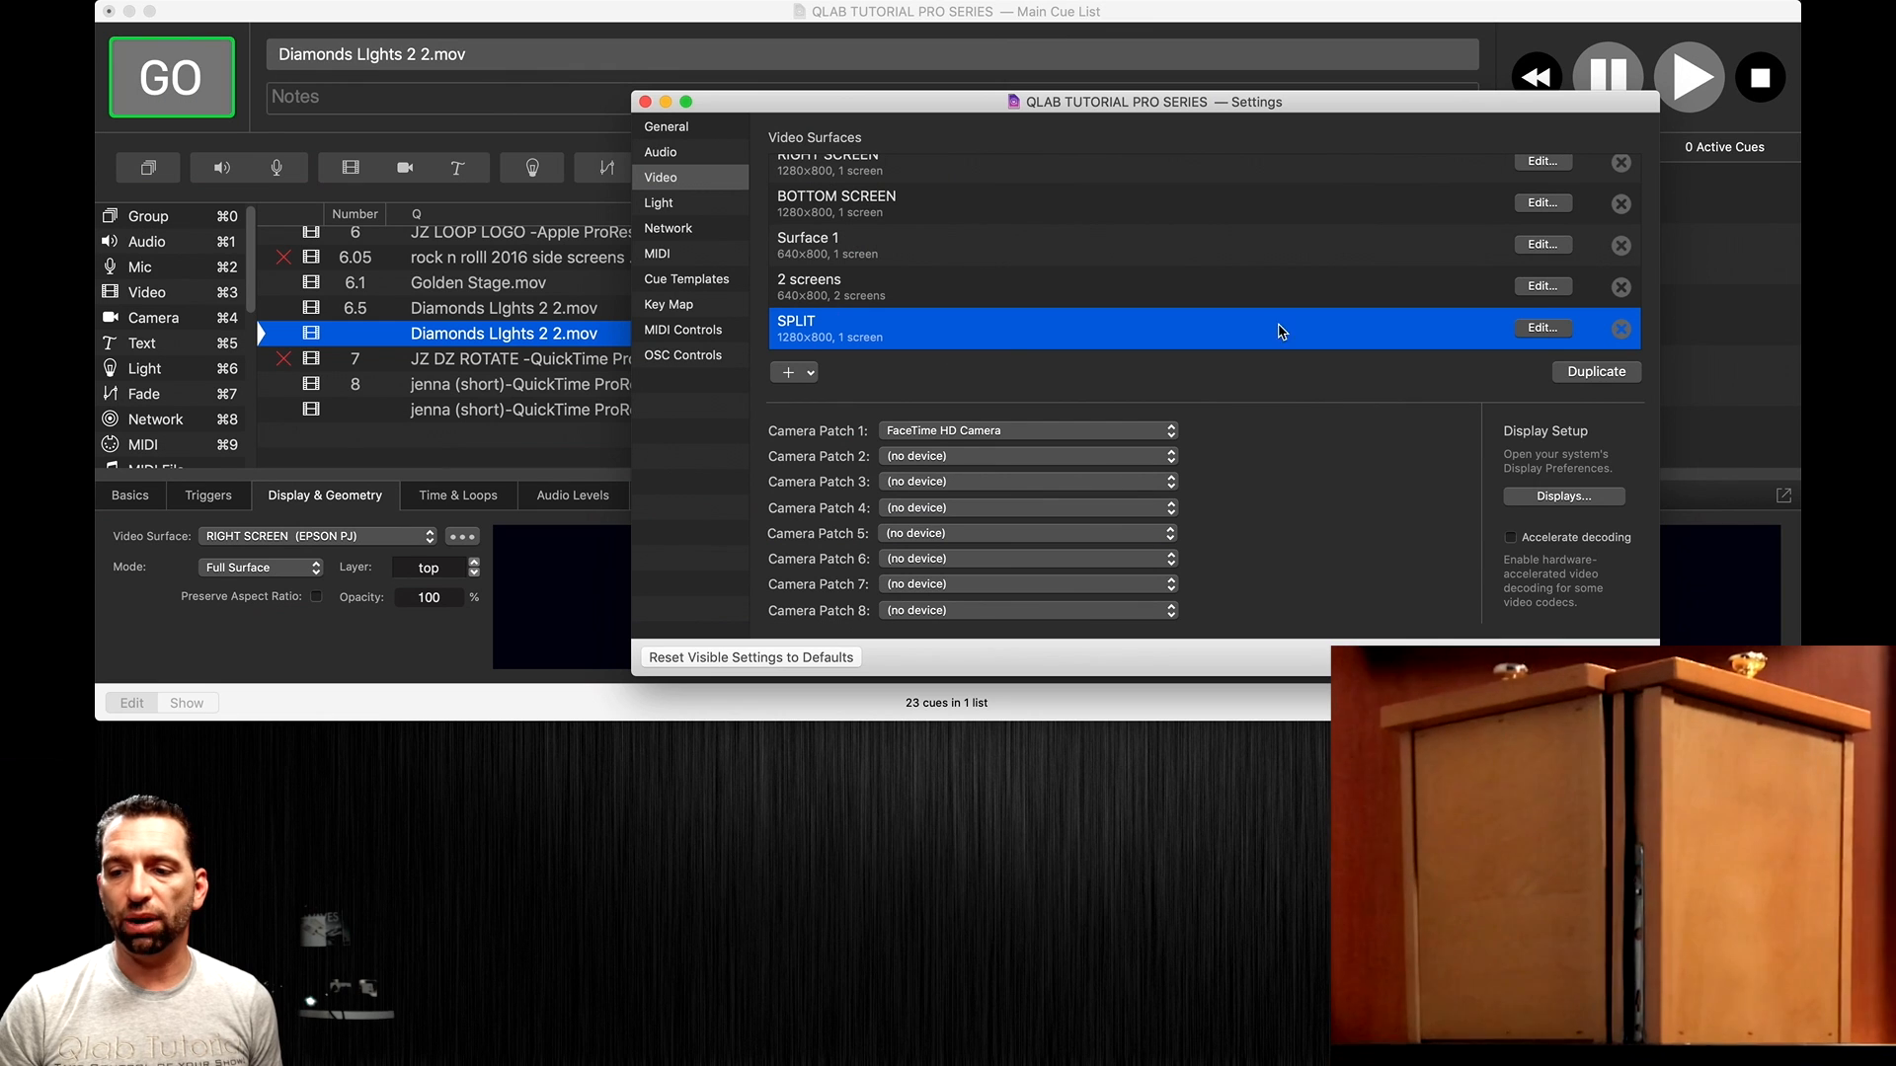
- Create a new video surface with the EPSON PJ (1280×800) display
{"action": "left_click", "coordinate": [785, 372]}
{"action": "mouse_move", "coordinate": [800, 422]}
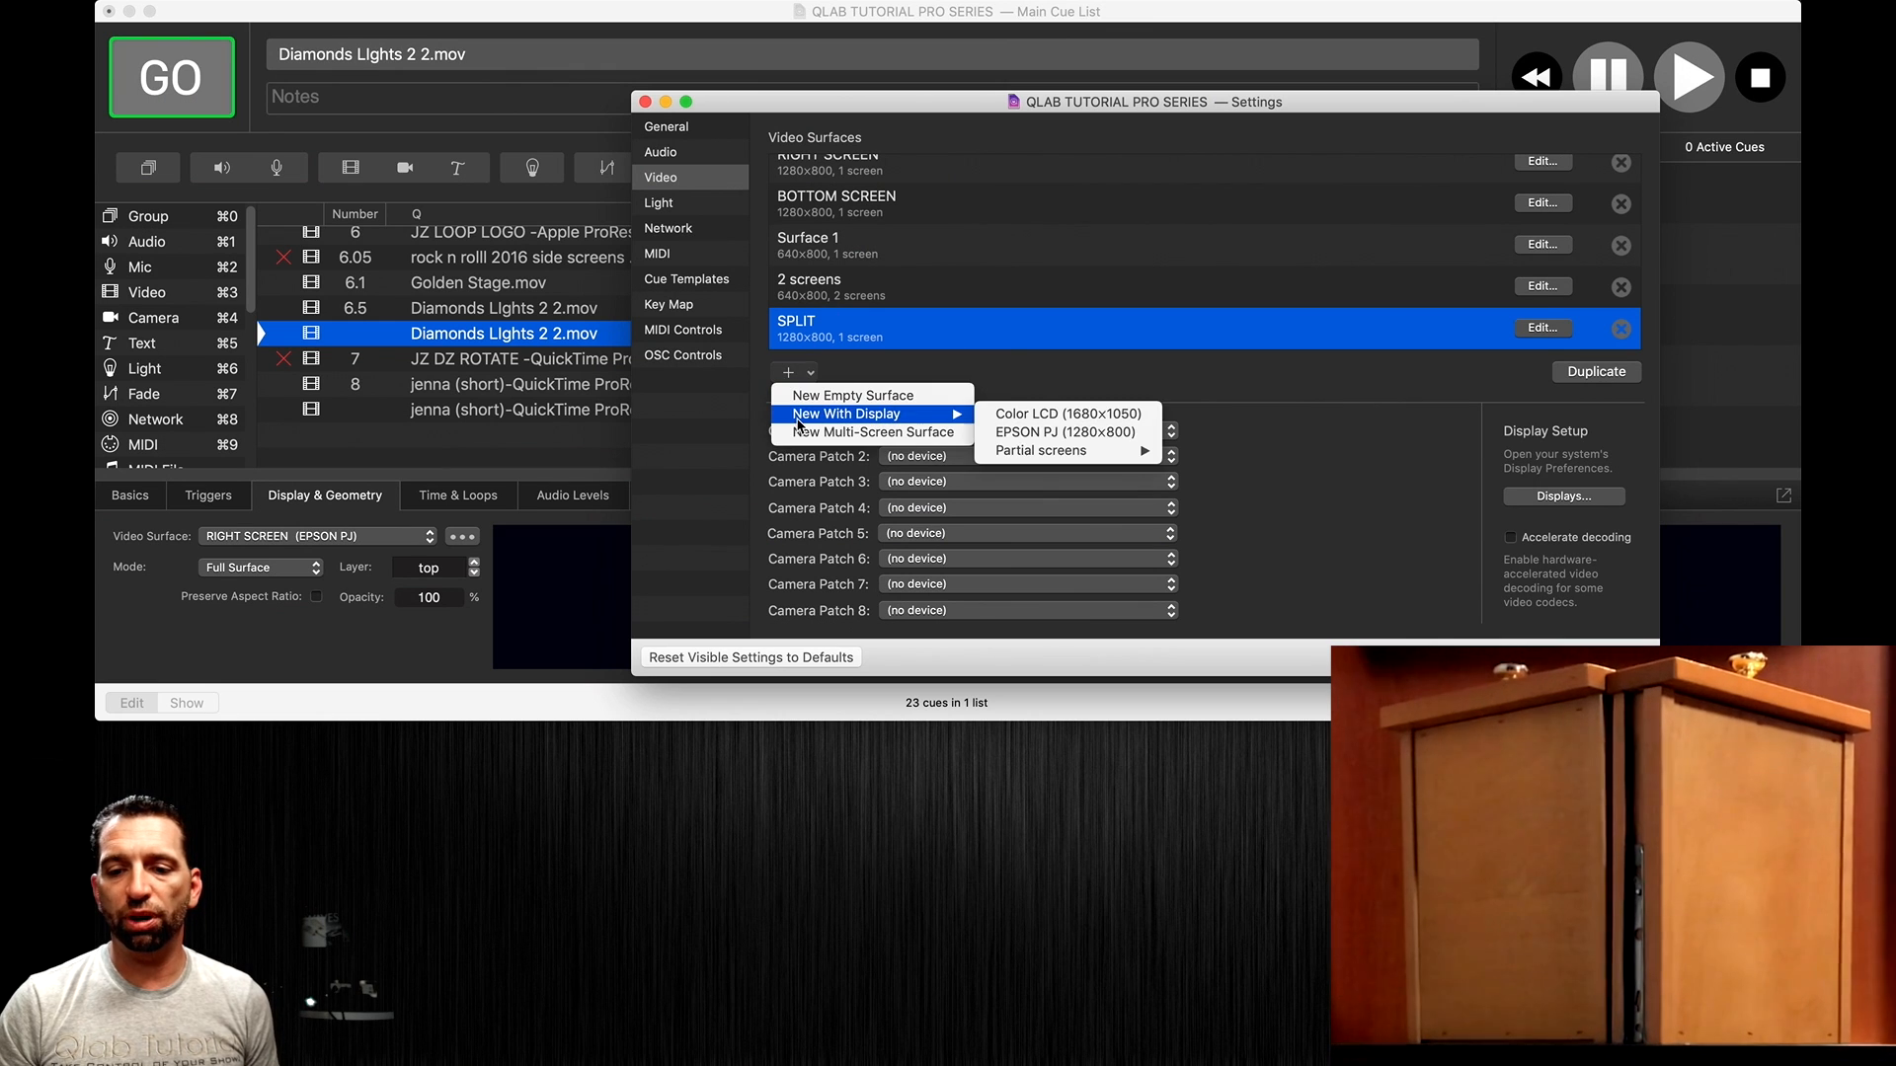
{"action": "left_click", "coordinate": [993, 437]}
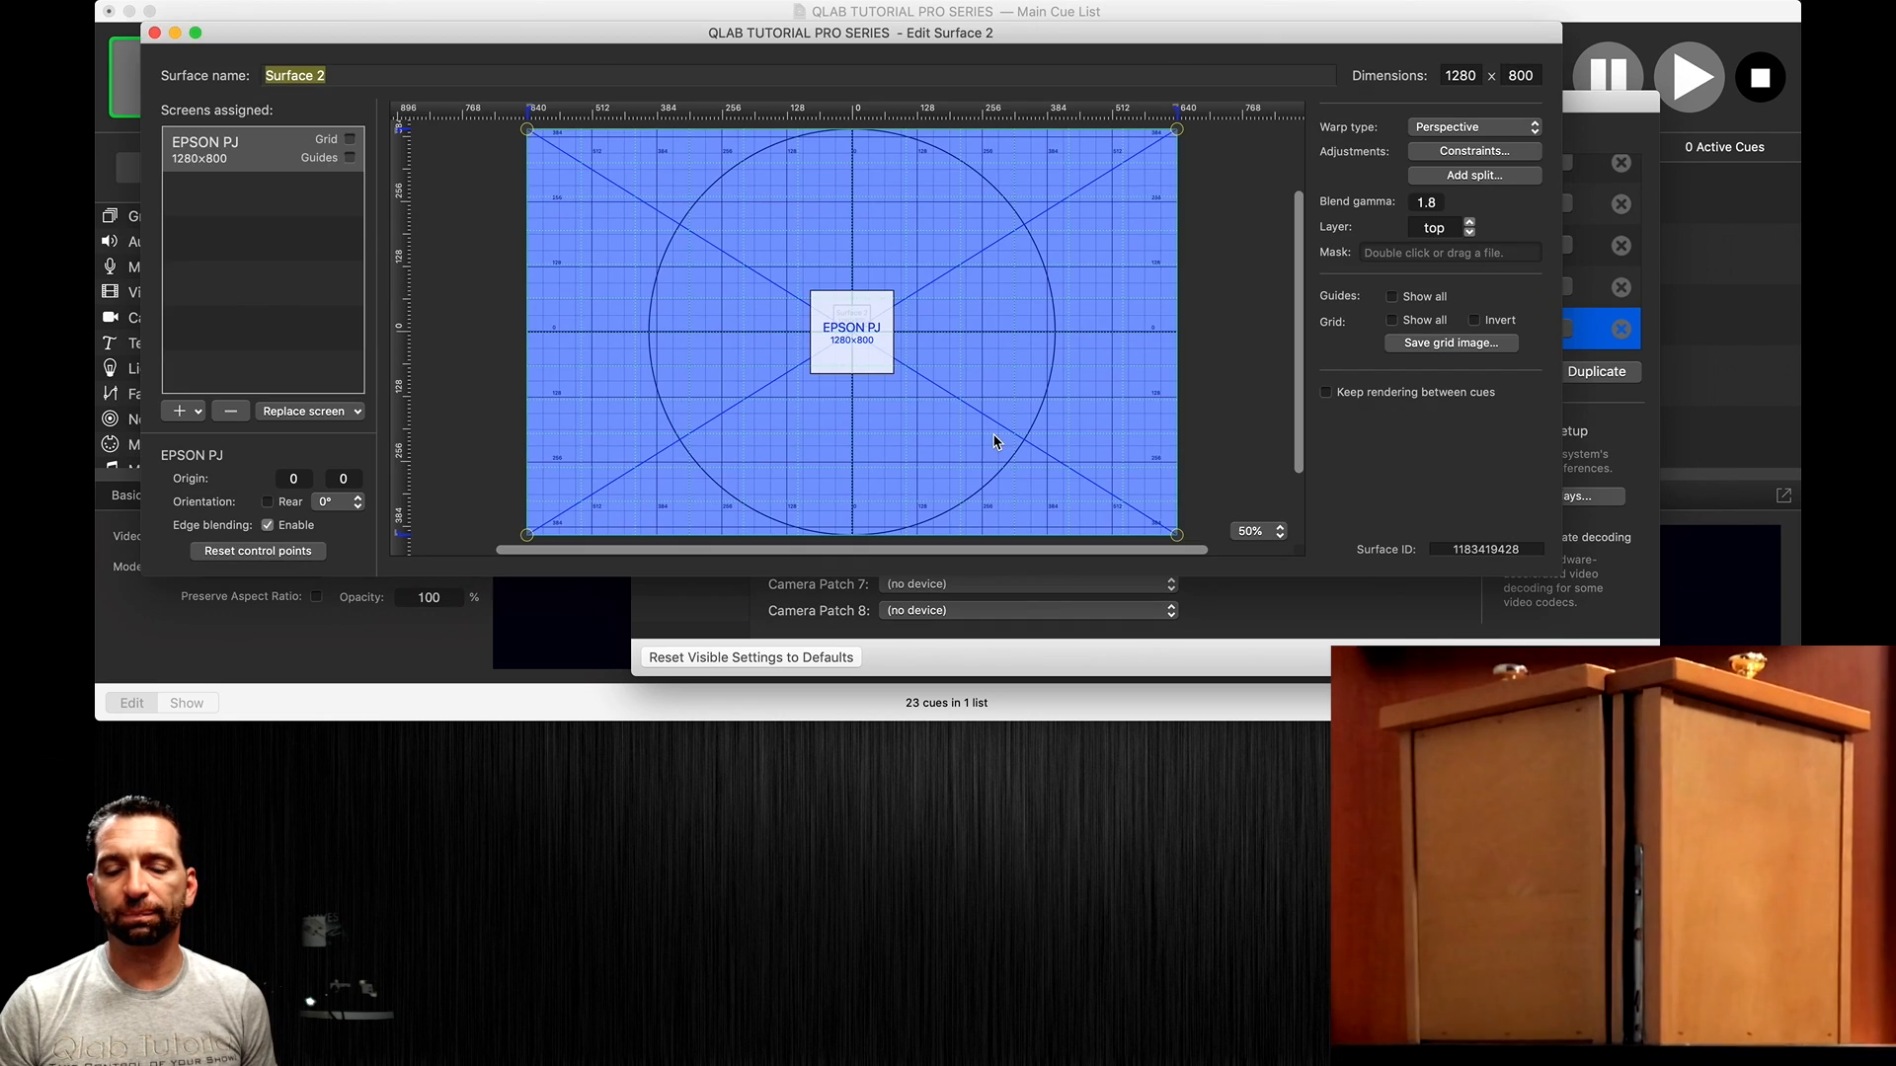
{"action": "left_click", "coordinate": [350, 139]}
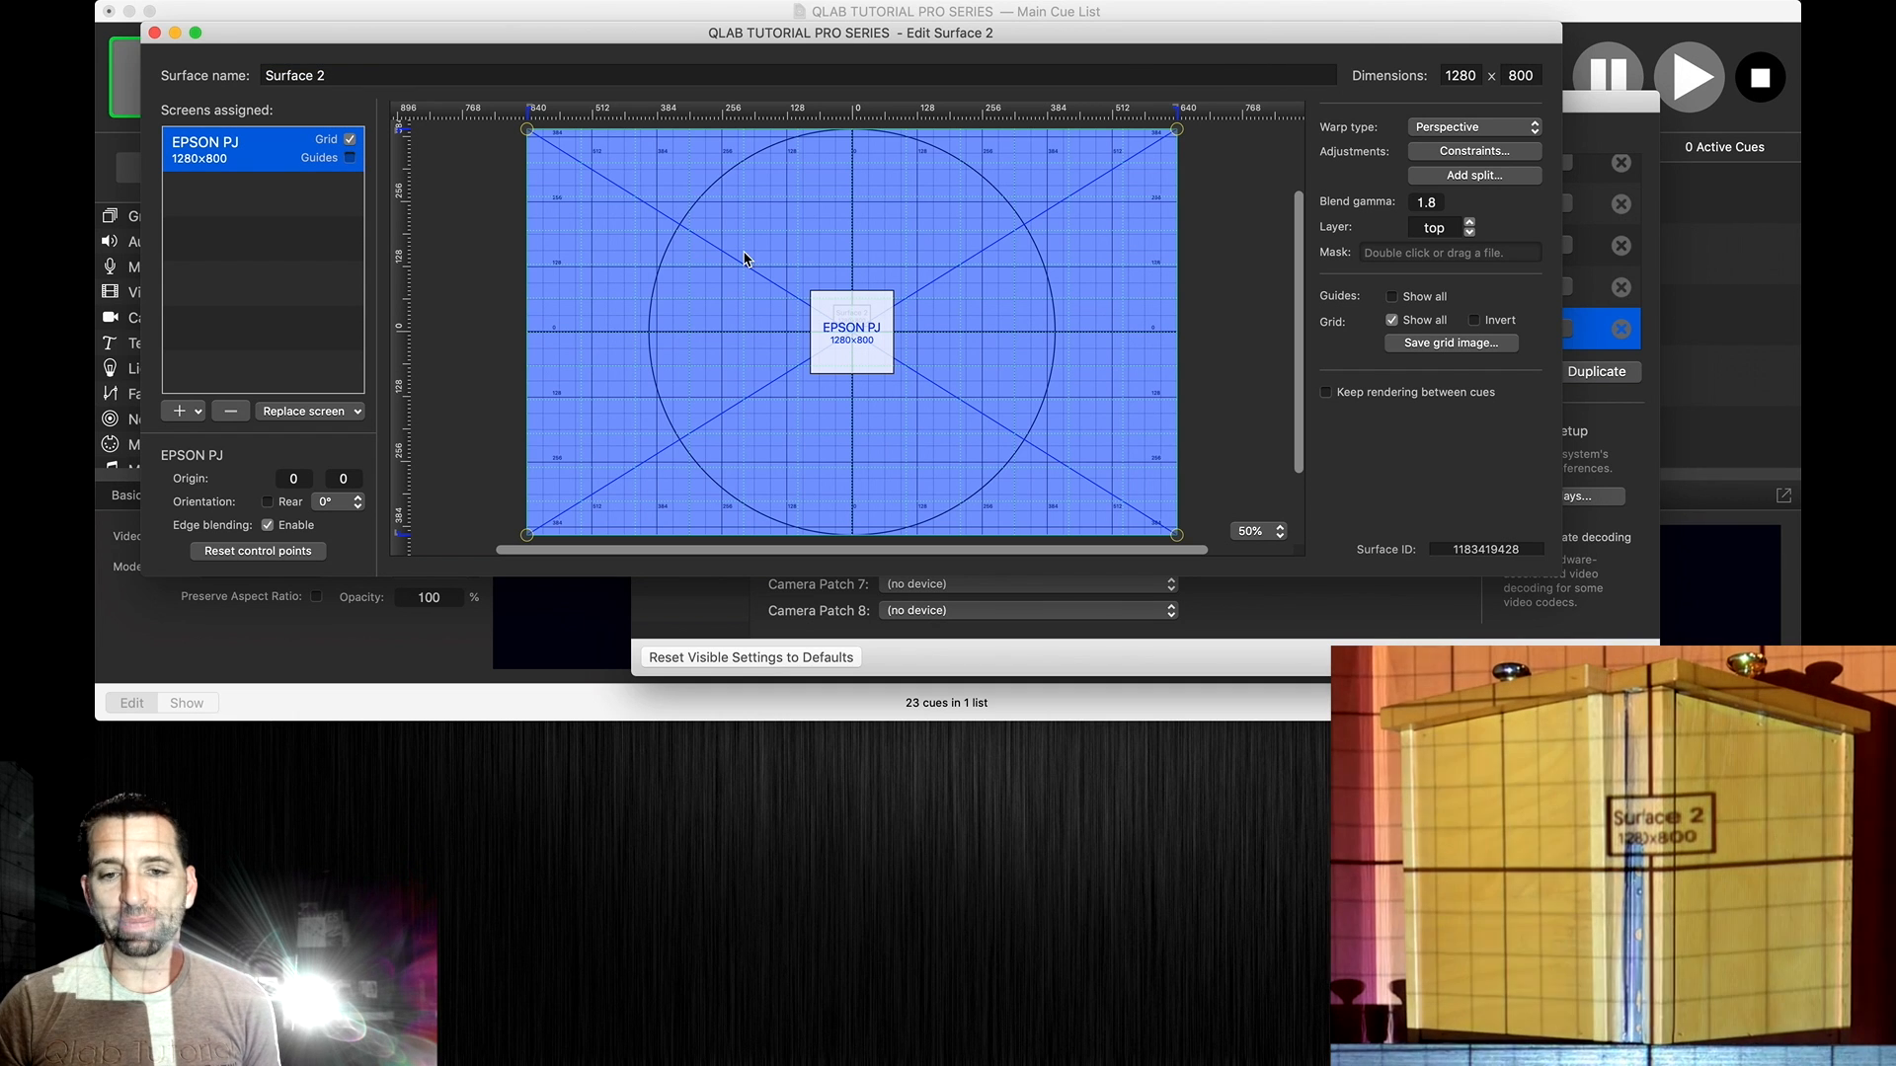
{"action": "left_click", "coordinate": [1453, 176]}
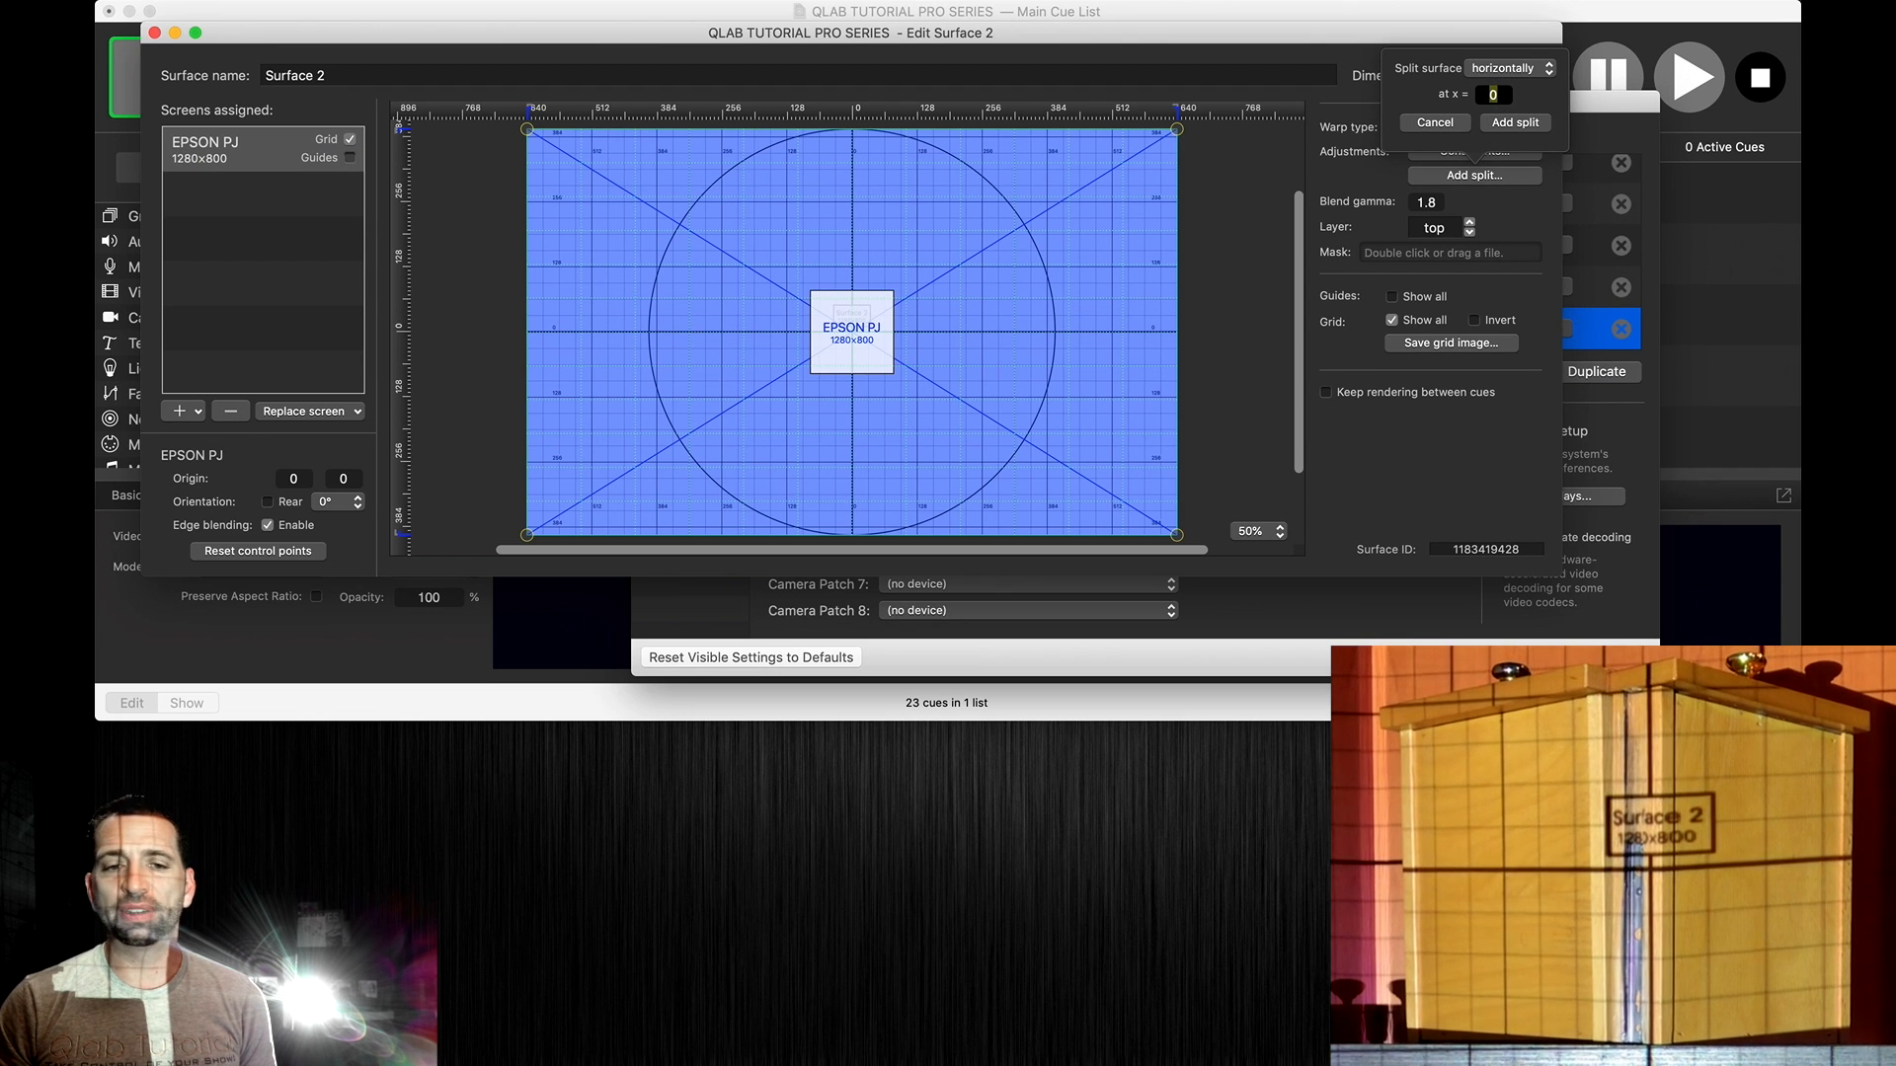
{"action": "left_click", "coordinate": [349, 139]}
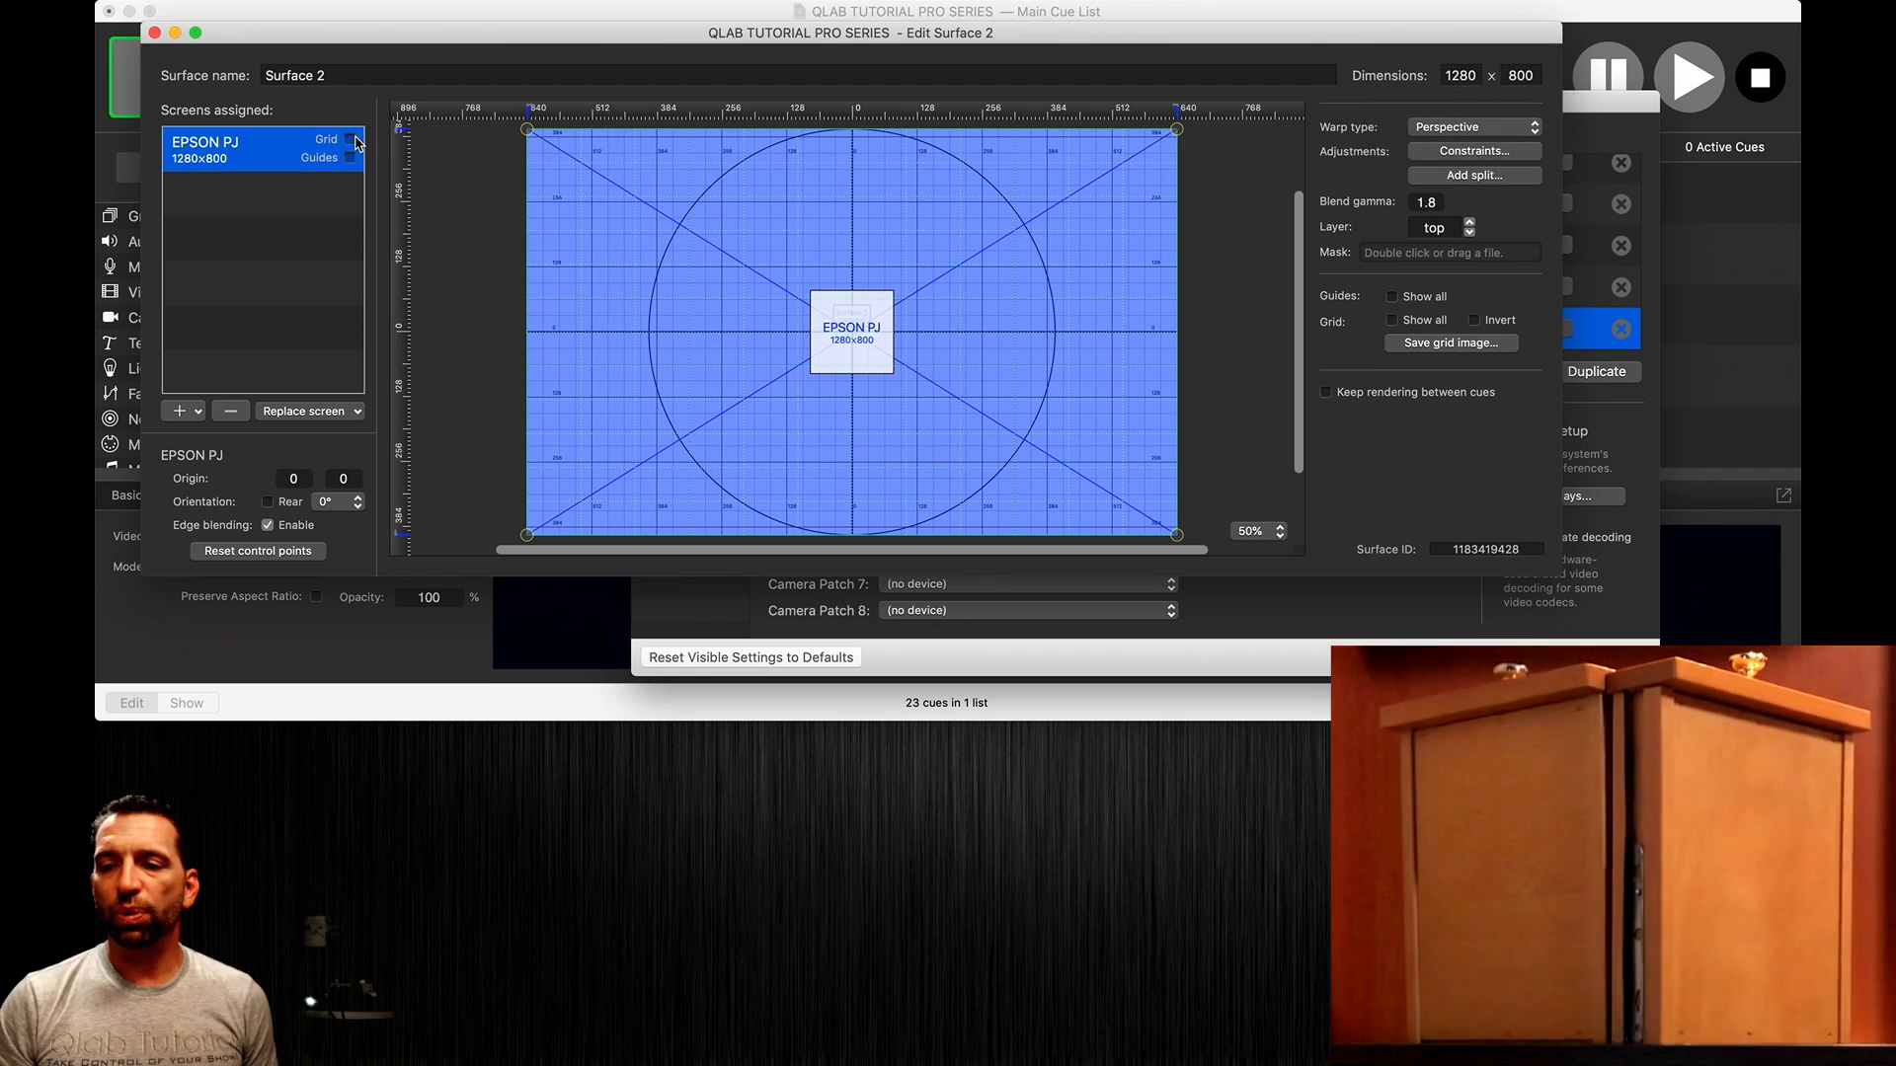
{"action": "left_click", "coordinate": [1473, 176]}
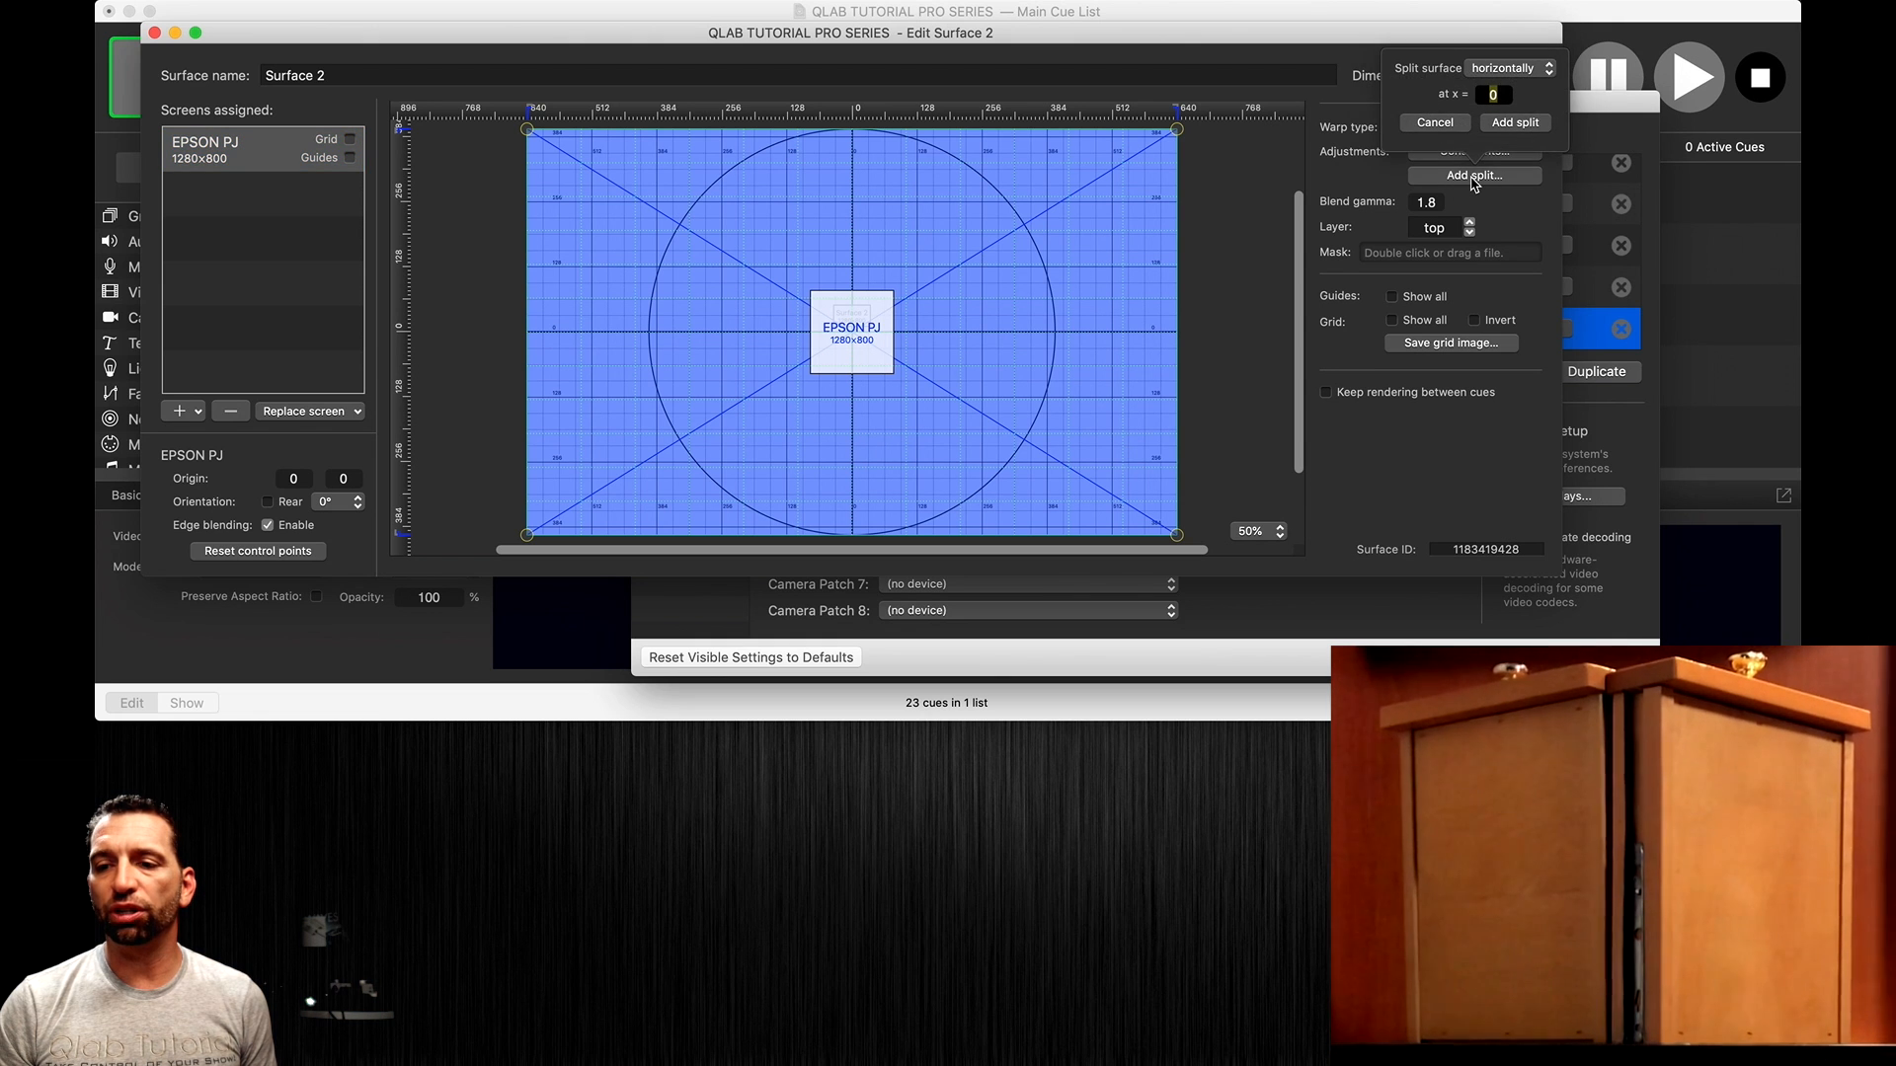
{"action": "key", "text": "Escape"}
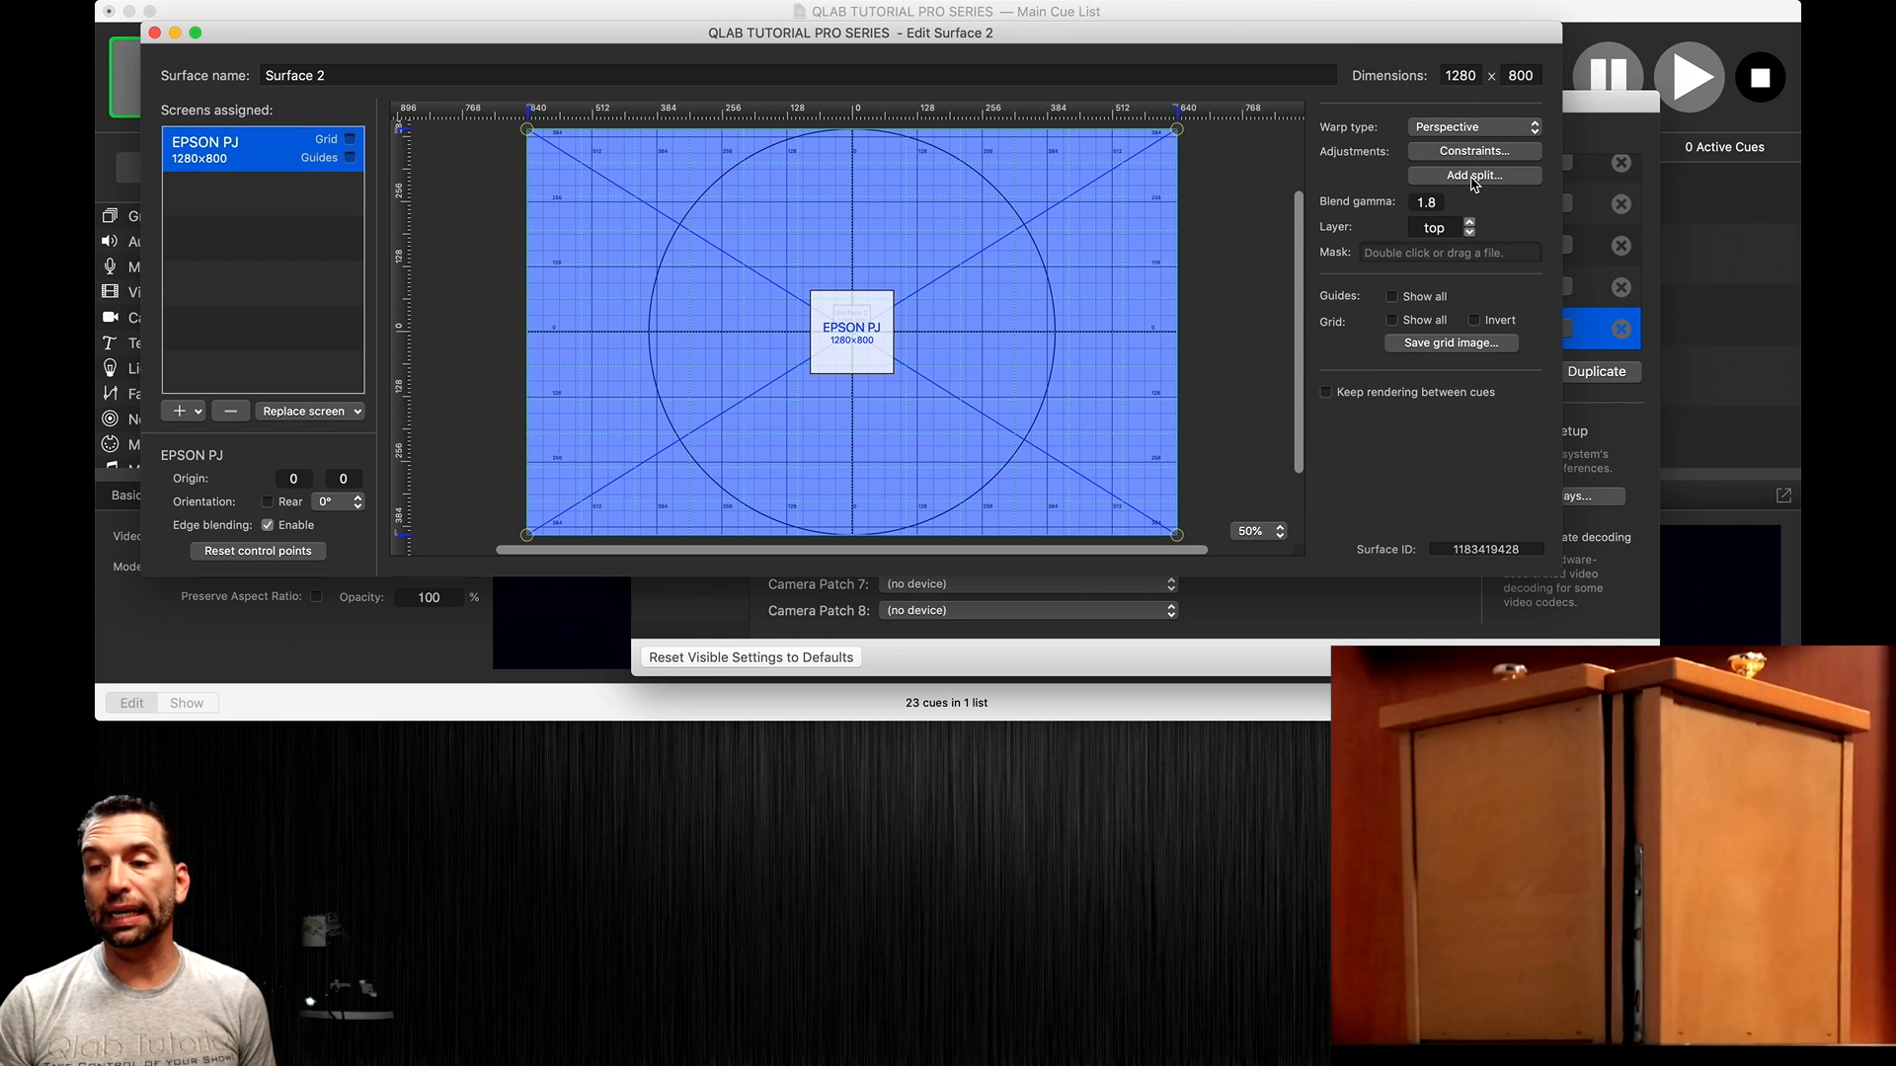
- Add a horizontal split to the new surface at x = 5
{"action": "left_click", "coordinate": [1473, 176]}
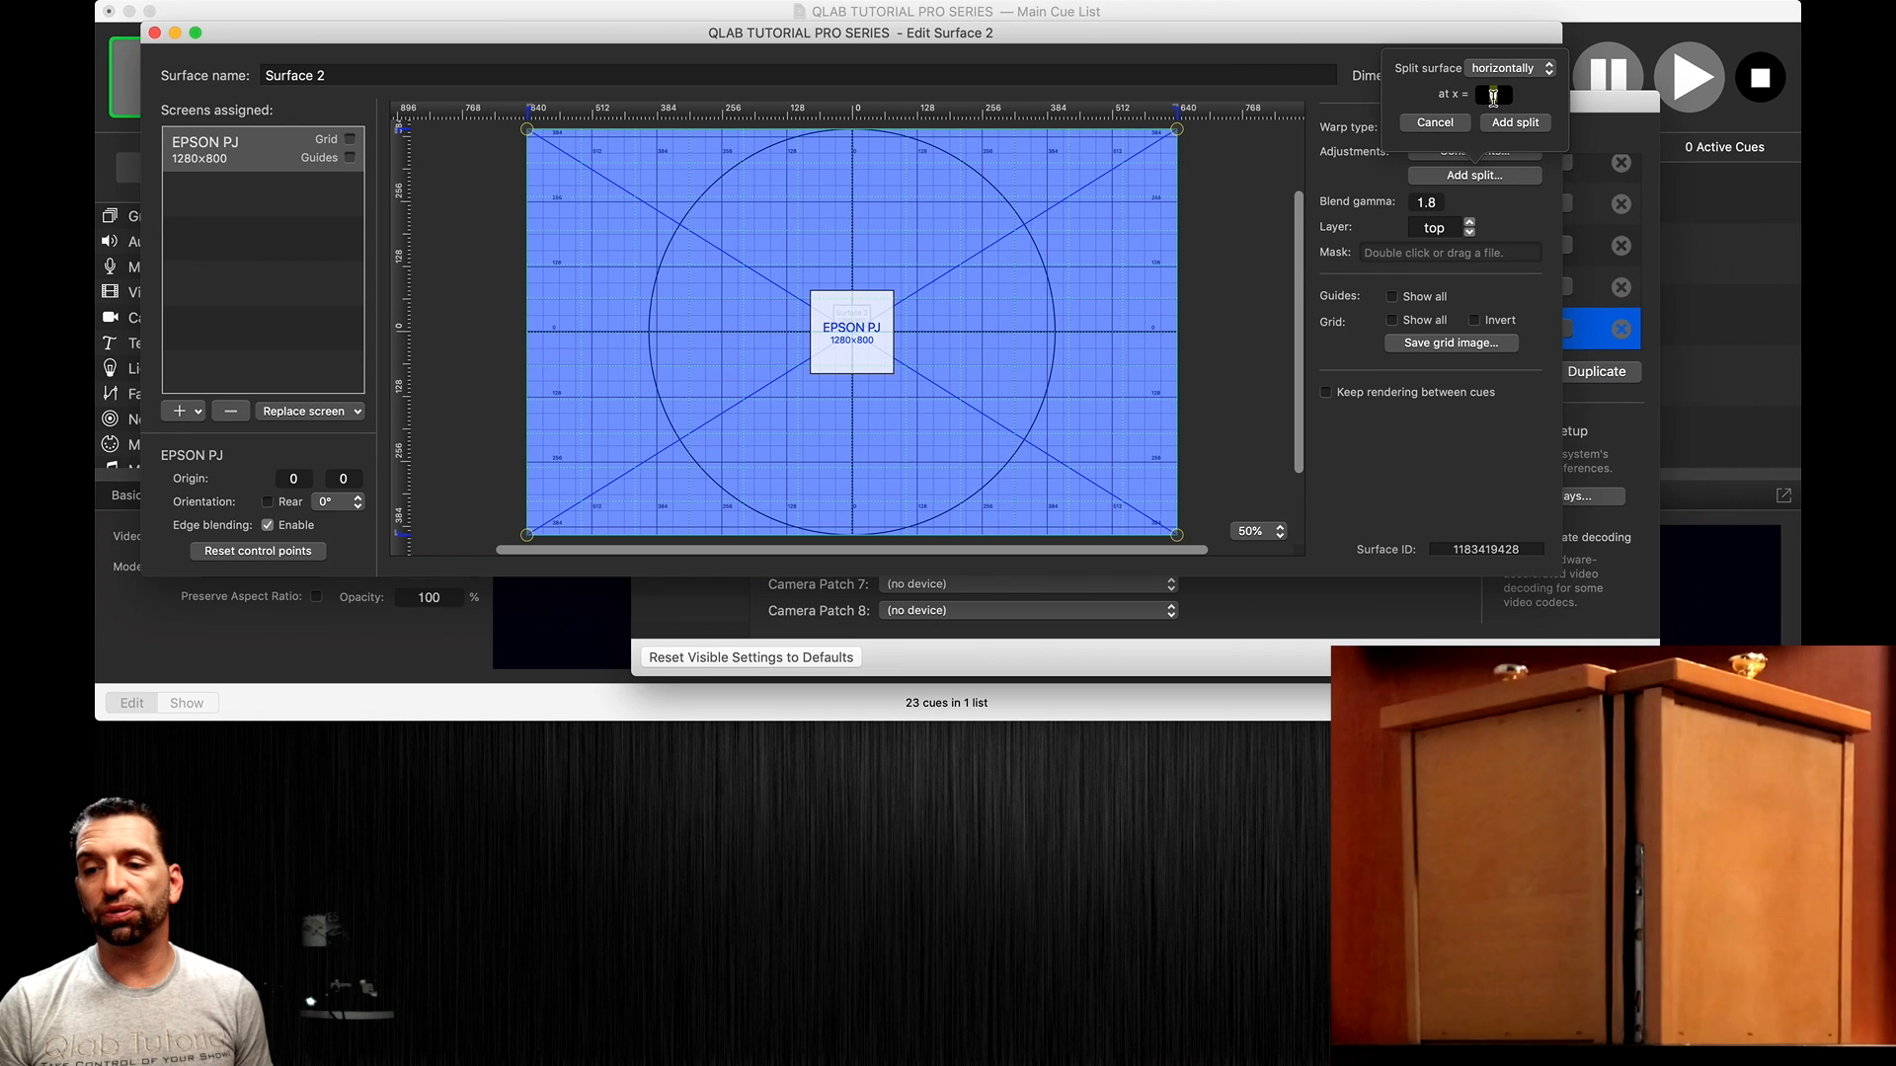
{"action": "left_click_drag", "start_coordinate": [1493, 95], "coordinate": [1493, 269]}
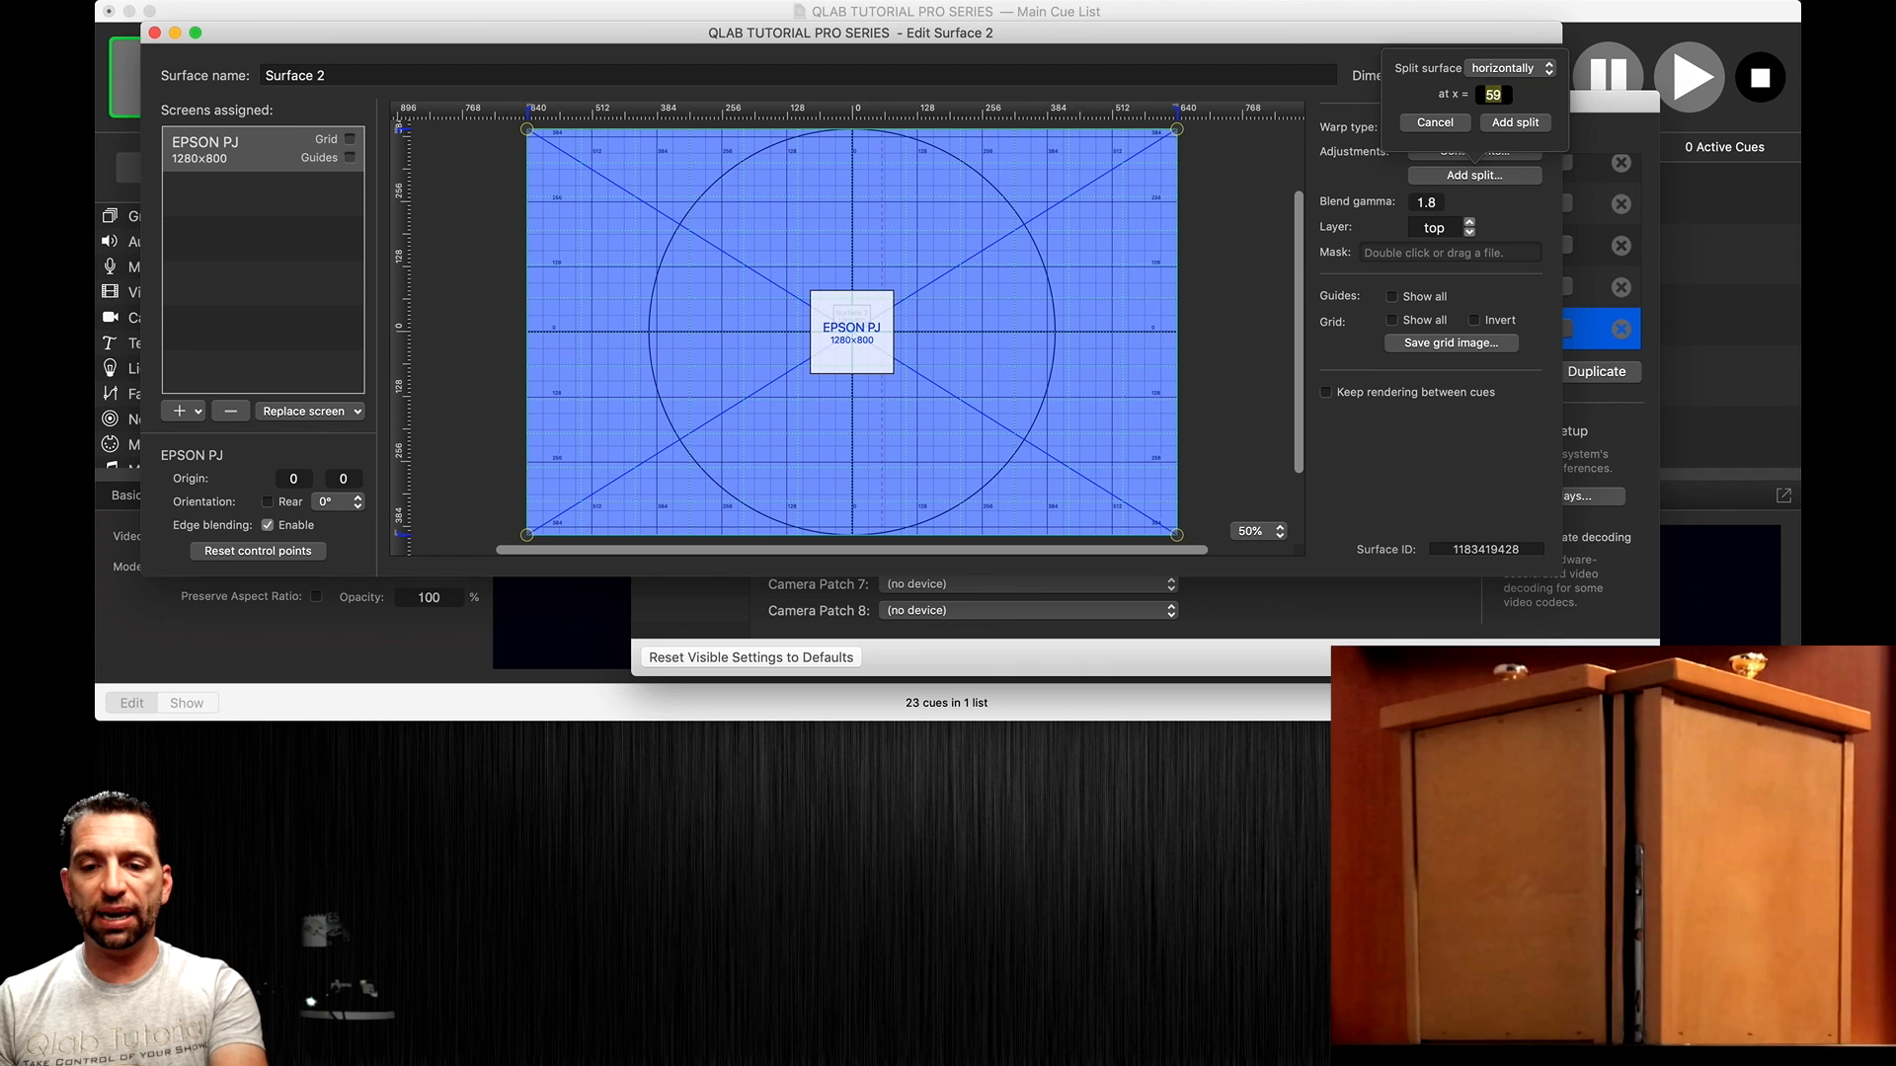
{"action": "left_click_drag", "start_coordinate": [1493, 95], "coordinate": [1493, 5]}
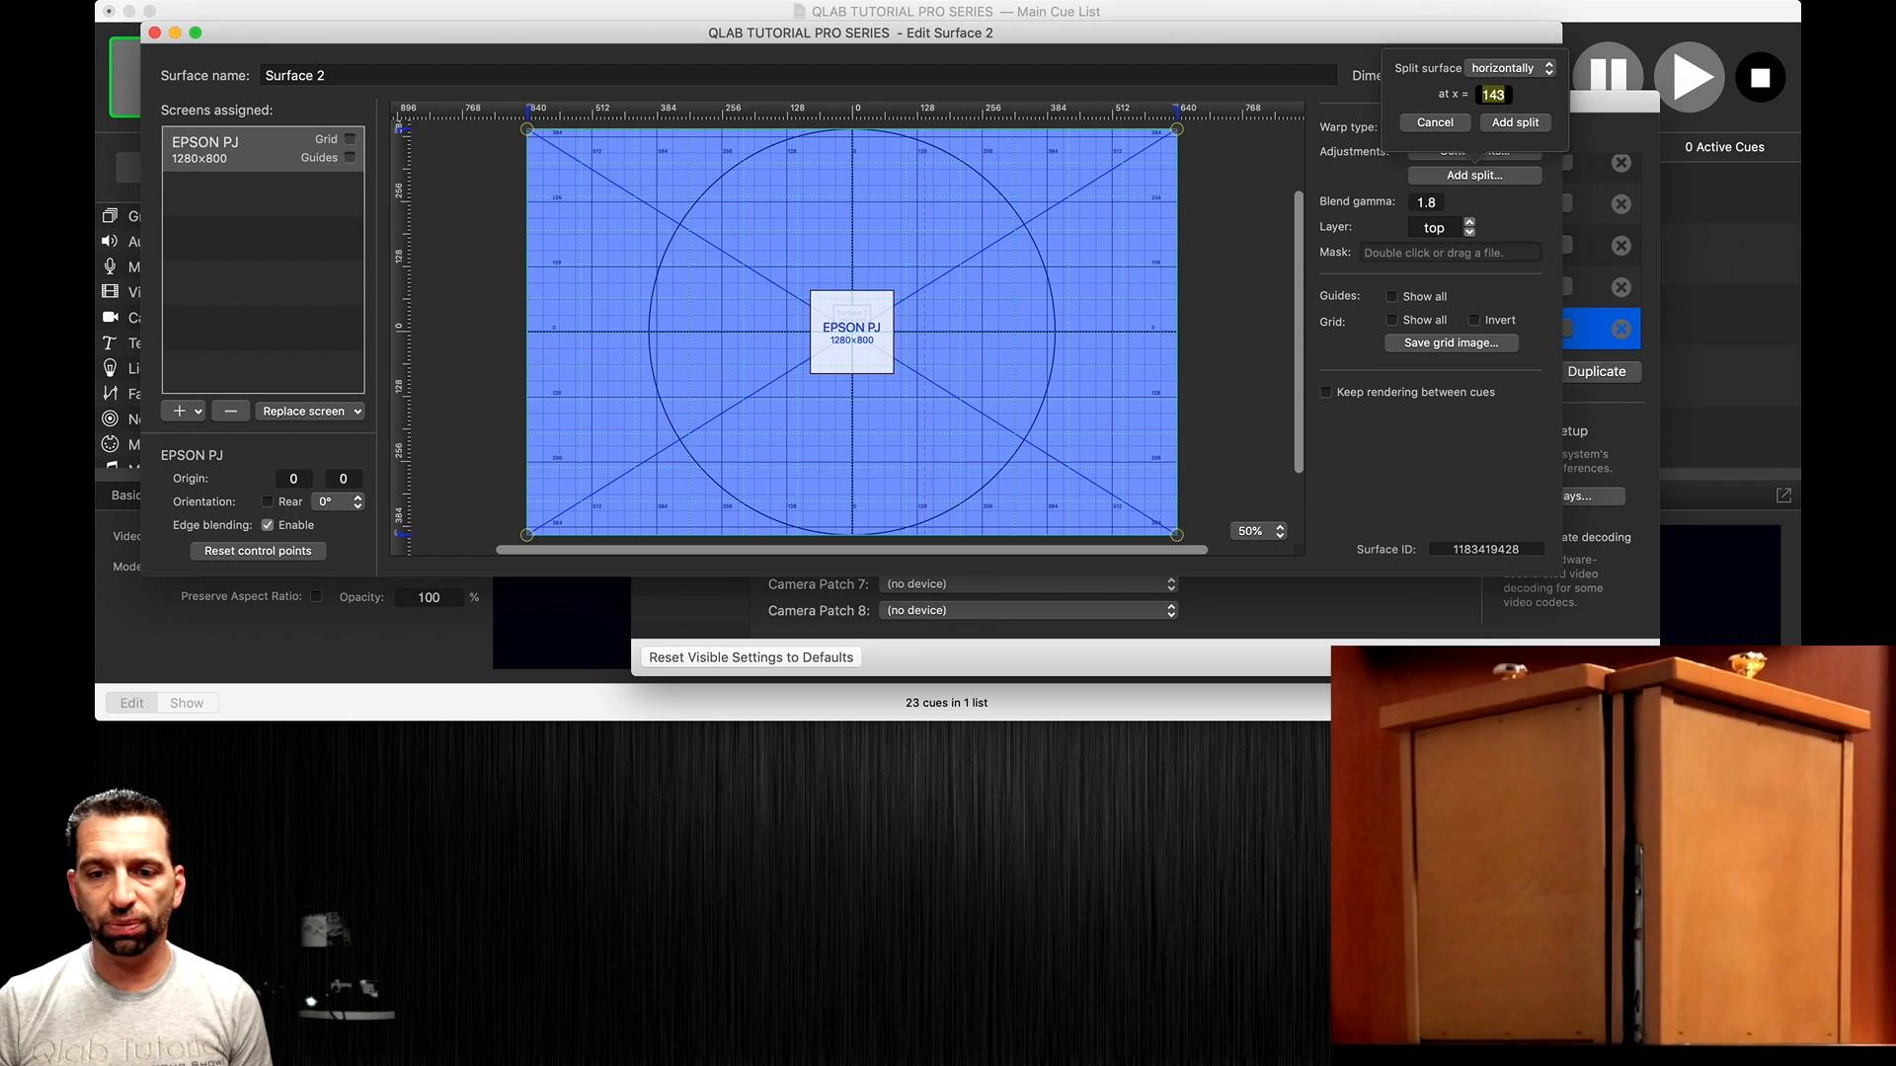
{"action": "left_click_drag", "start_coordinate": [1493, 94], "coordinate": [1493, 82]}
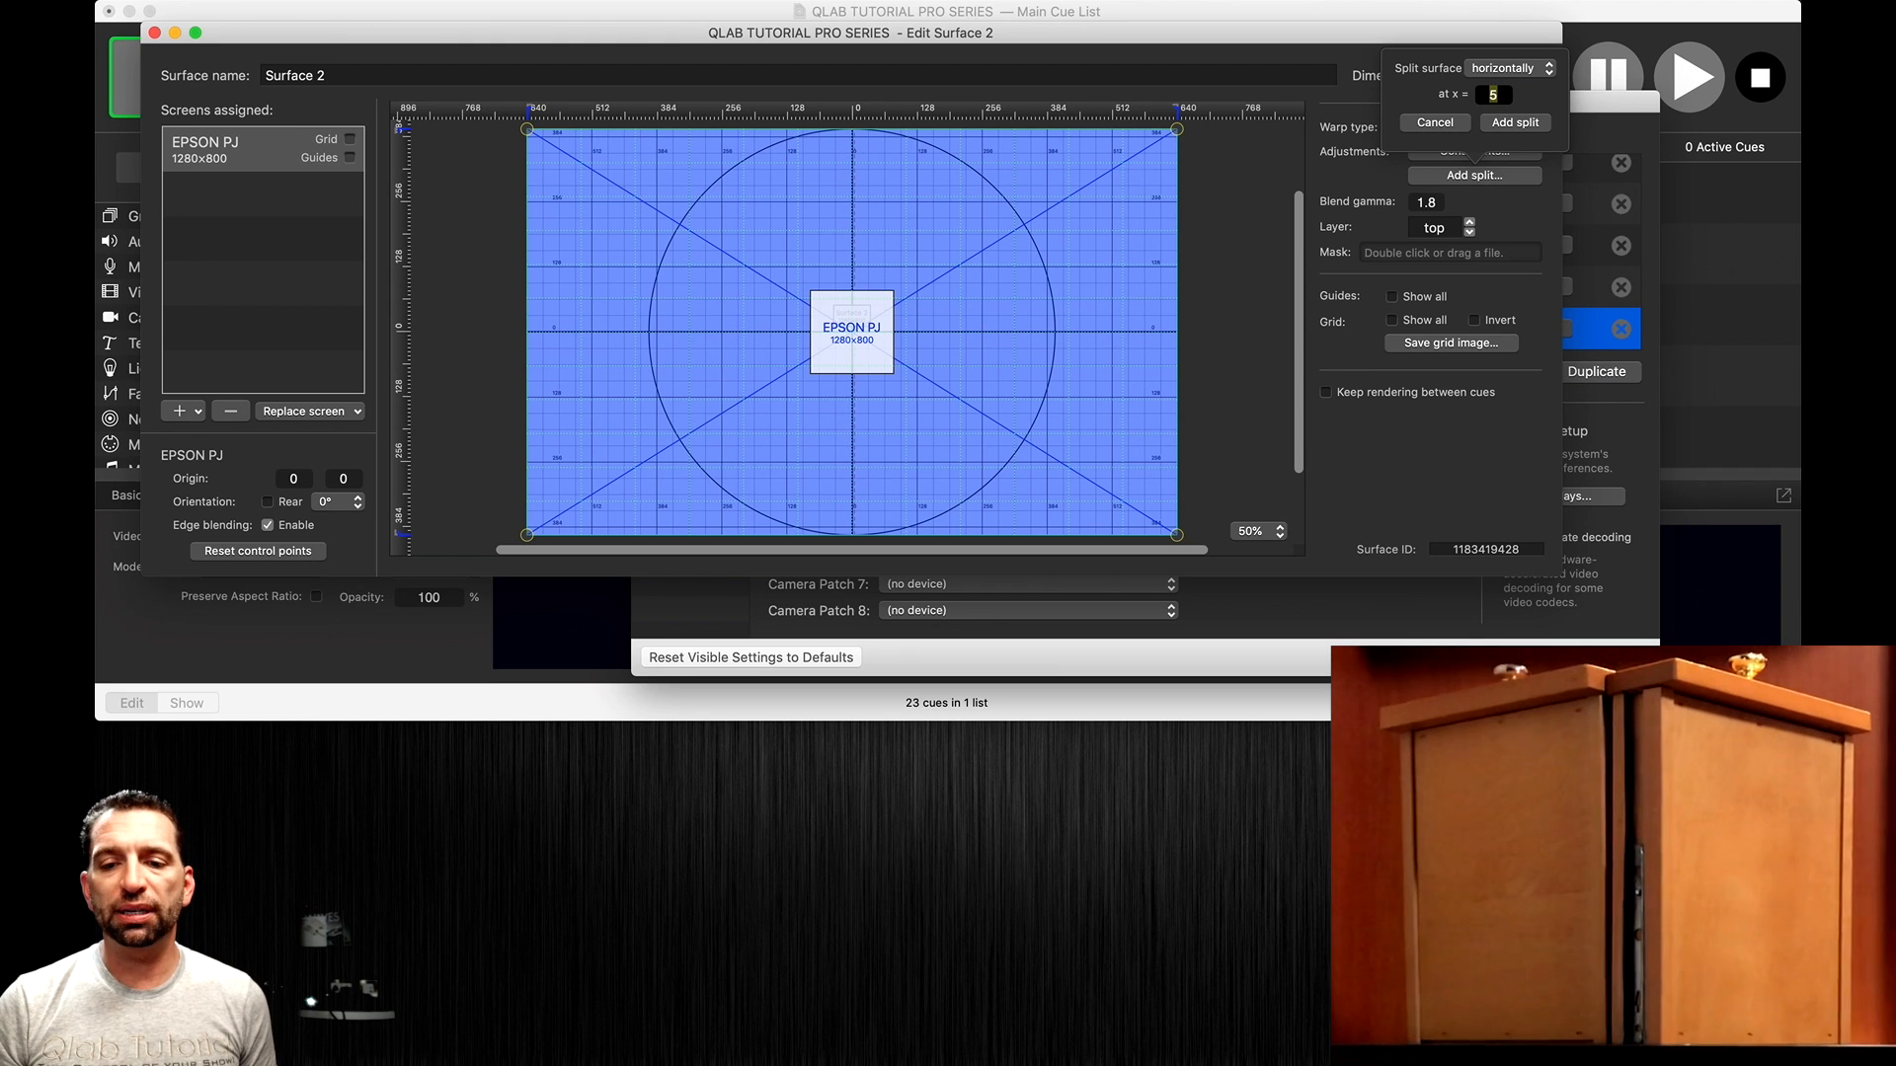
{"action": "left_click", "coordinate": [1515, 122]}
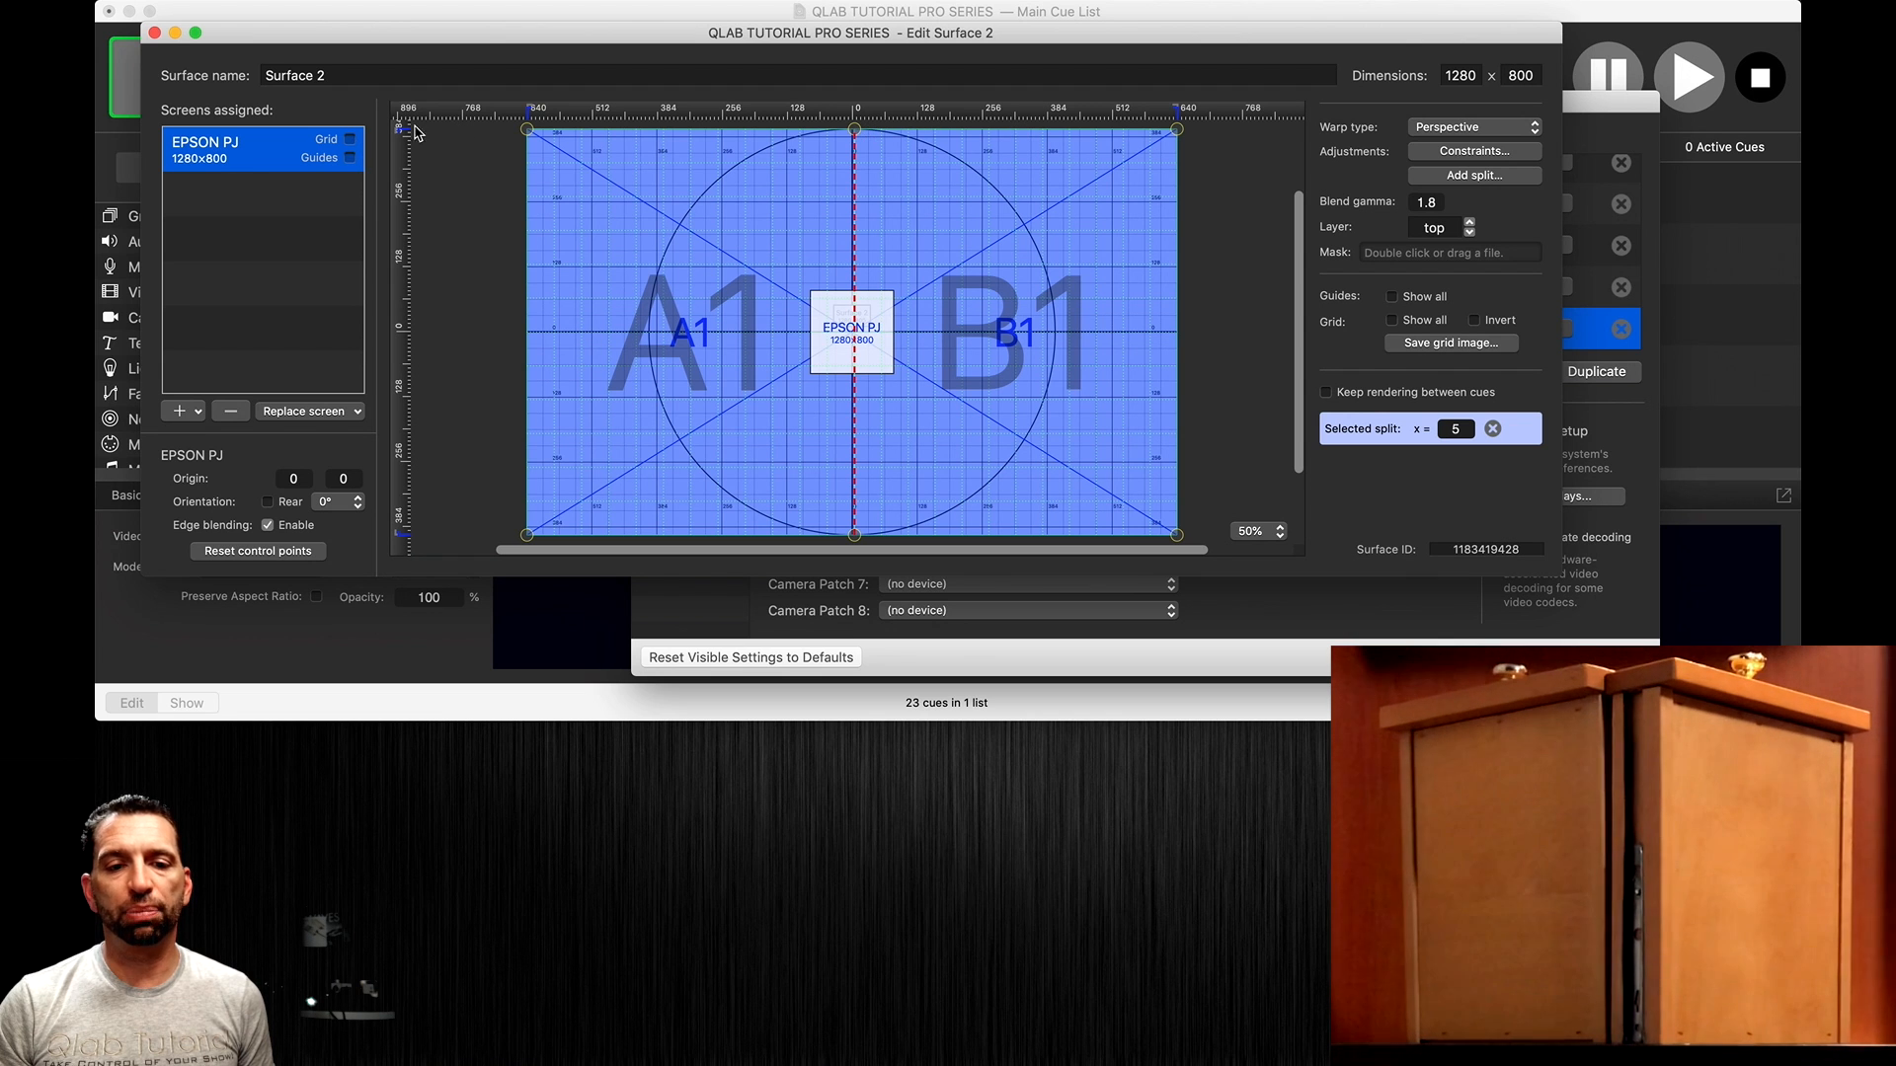
- Project the EPSON PJ grid with inverted colours and move the surface's upper-right control point to about 403, 298
{"action": "left_click", "coordinate": [351, 140]}
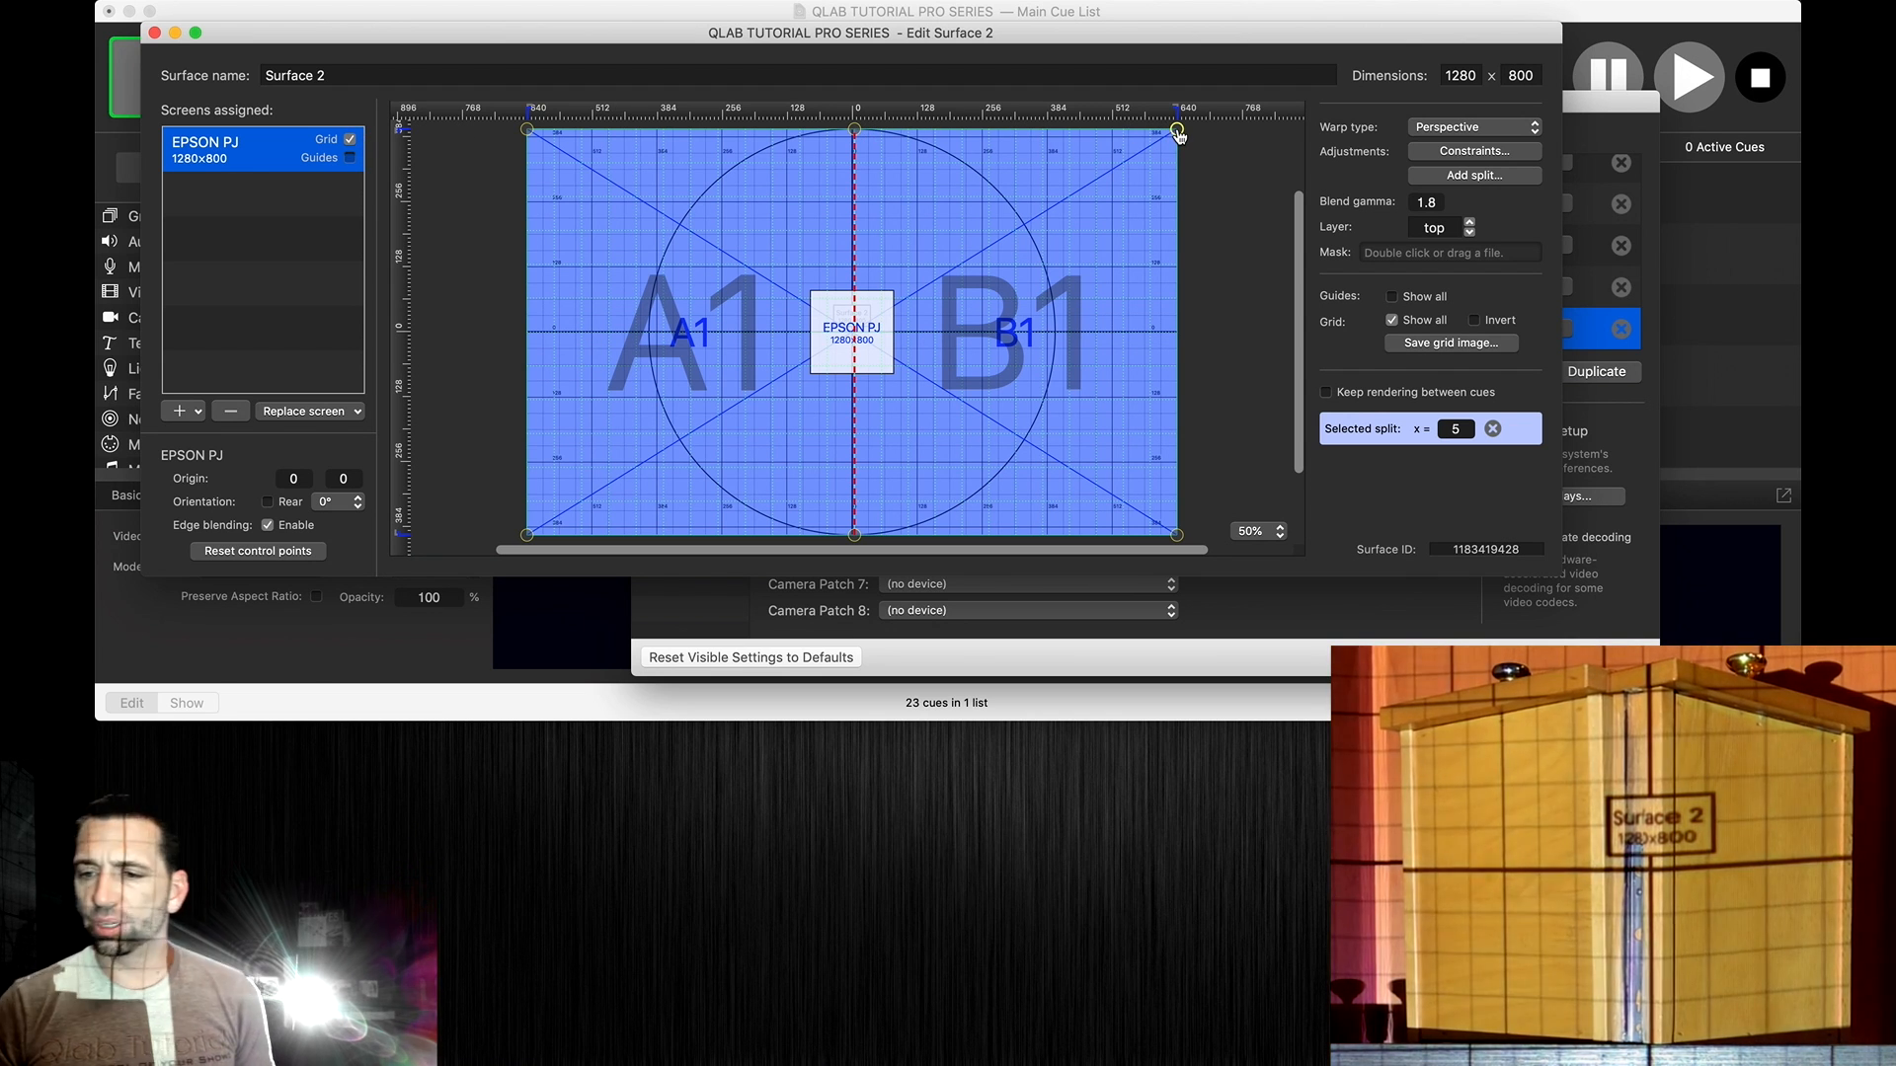
{"action": "left_click_drag", "start_coordinate": [1177, 132], "coordinate": [1056, 183]}
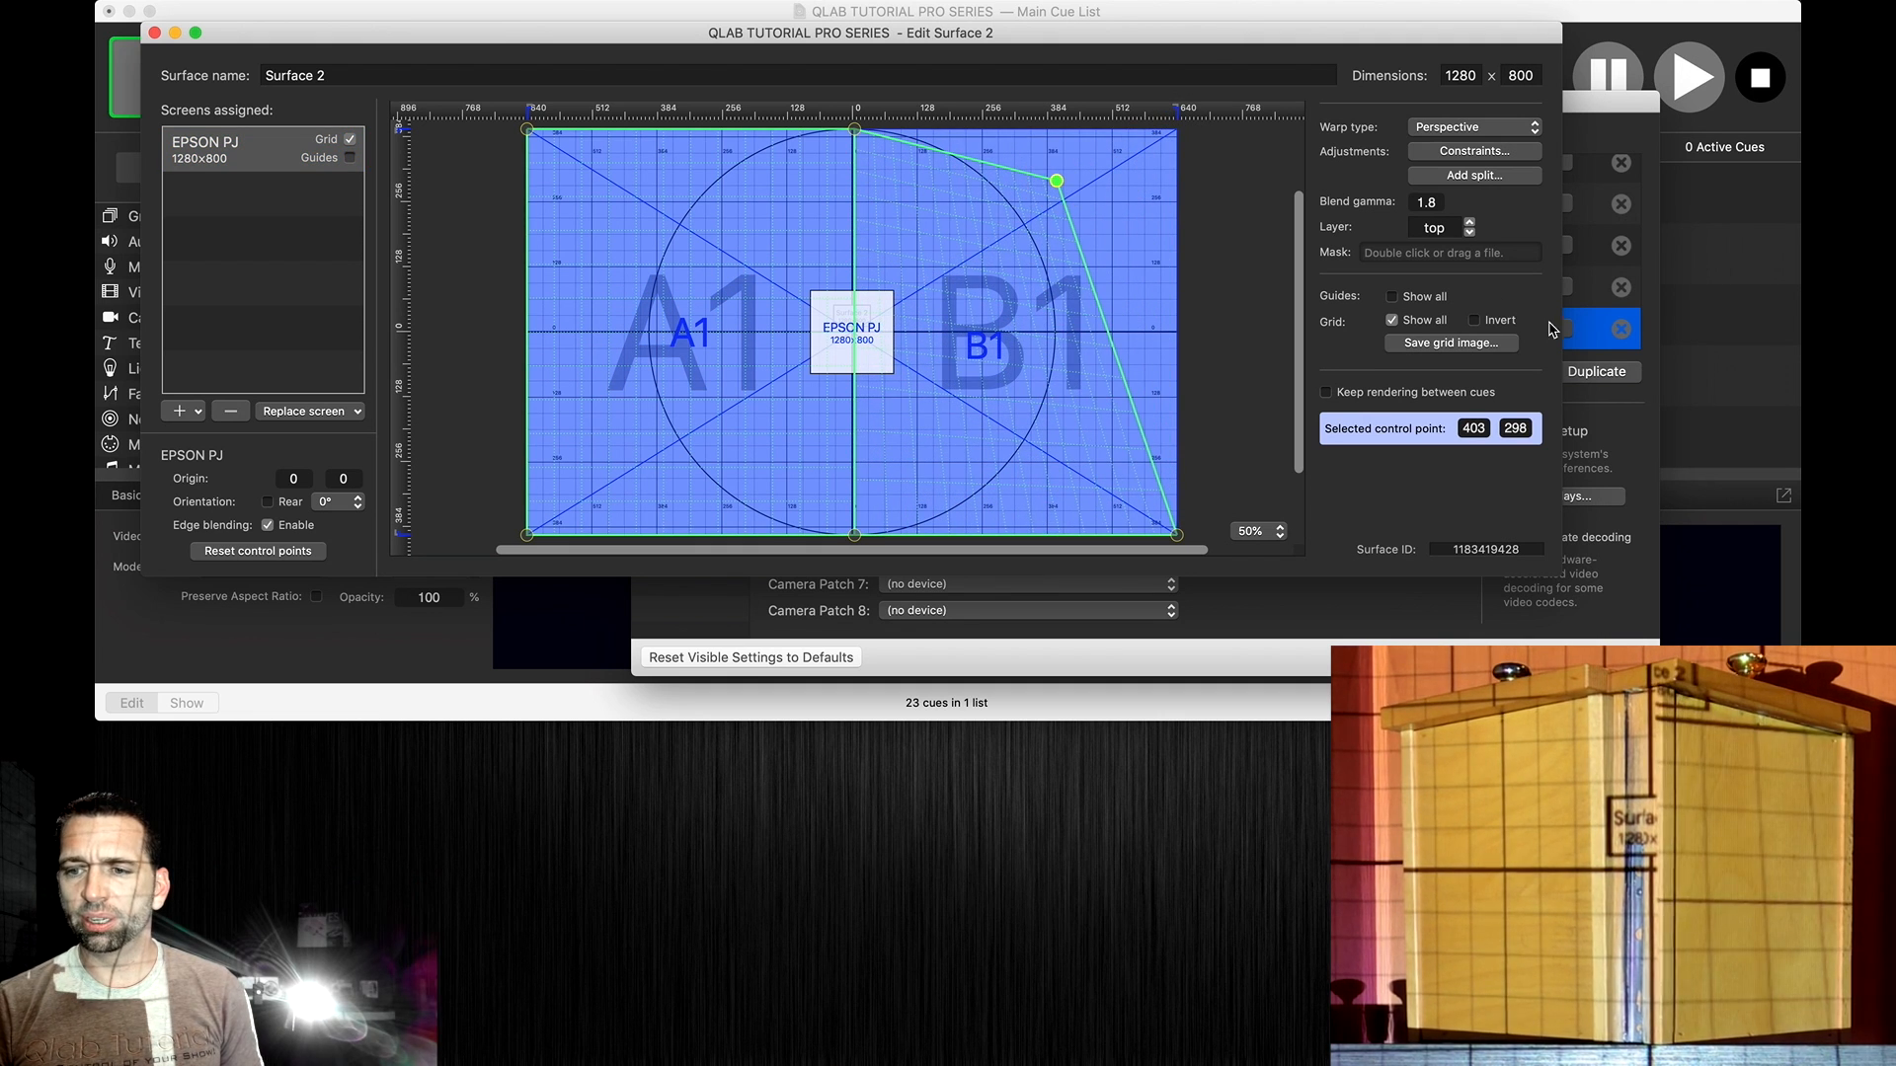
{"action": "left_click", "coordinate": [1475, 322]}
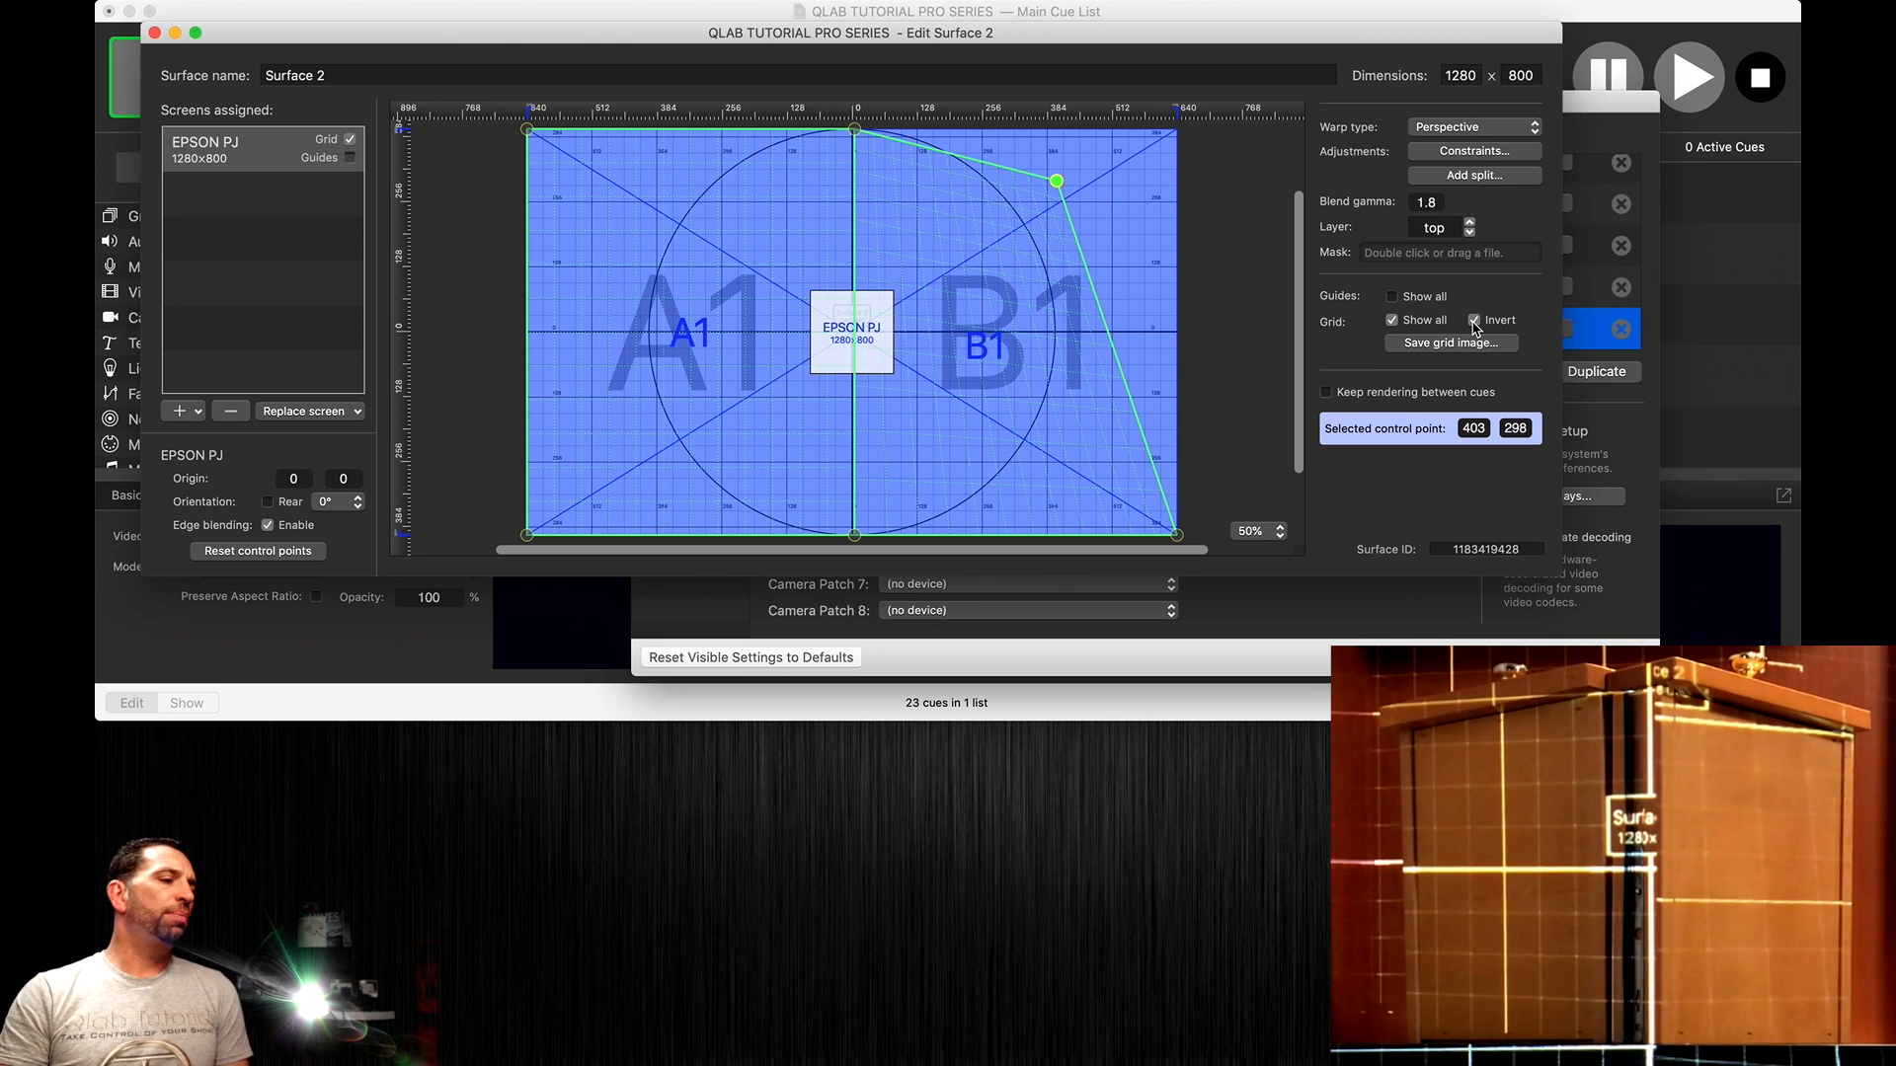
{"action": "left_click", "coordinate": [1475, 322]}
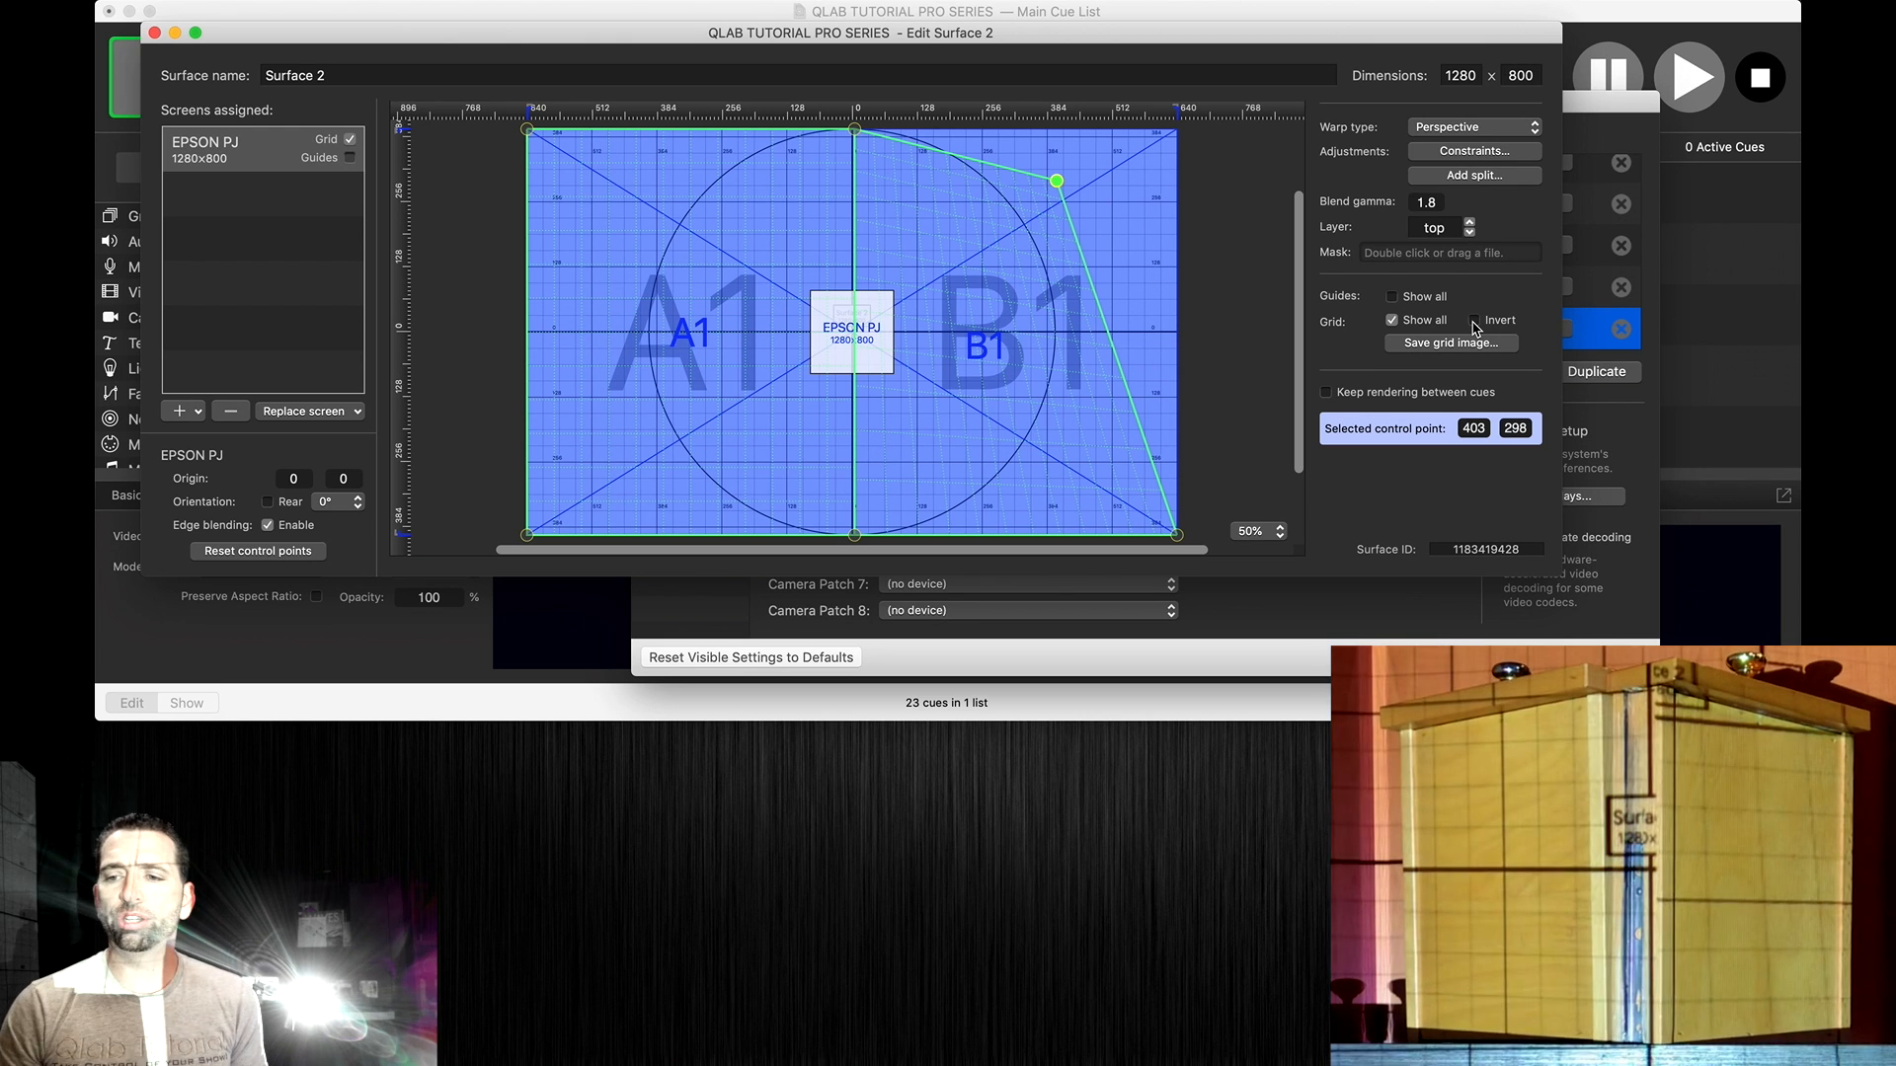
{"action": "left_click", "coordinate": [1476, 322]}
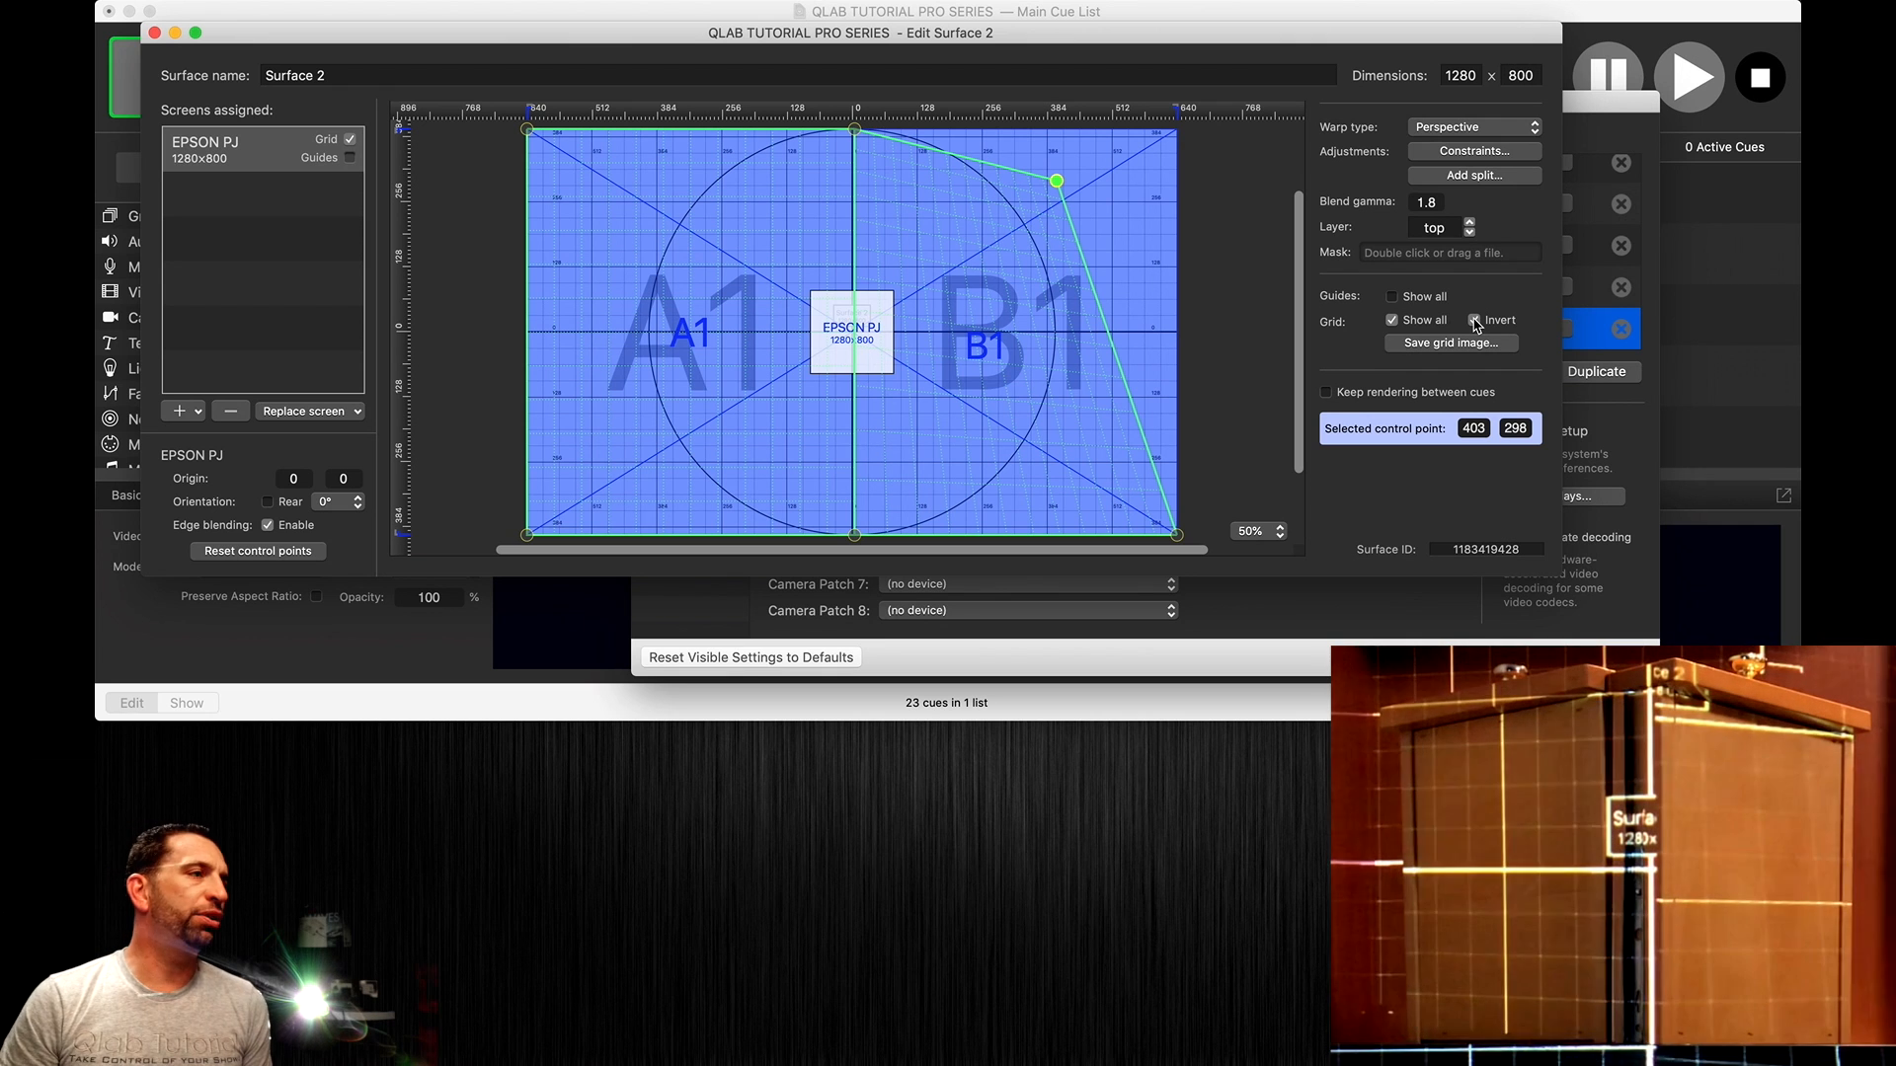
- Move the upper-right control point to about 214, 248 and the split's upper point to about -13, 224, with the grid not inverted
{"action": "left_click_drag", "start_coordinate": [1060, 190], "coordinate": [959, 206]}
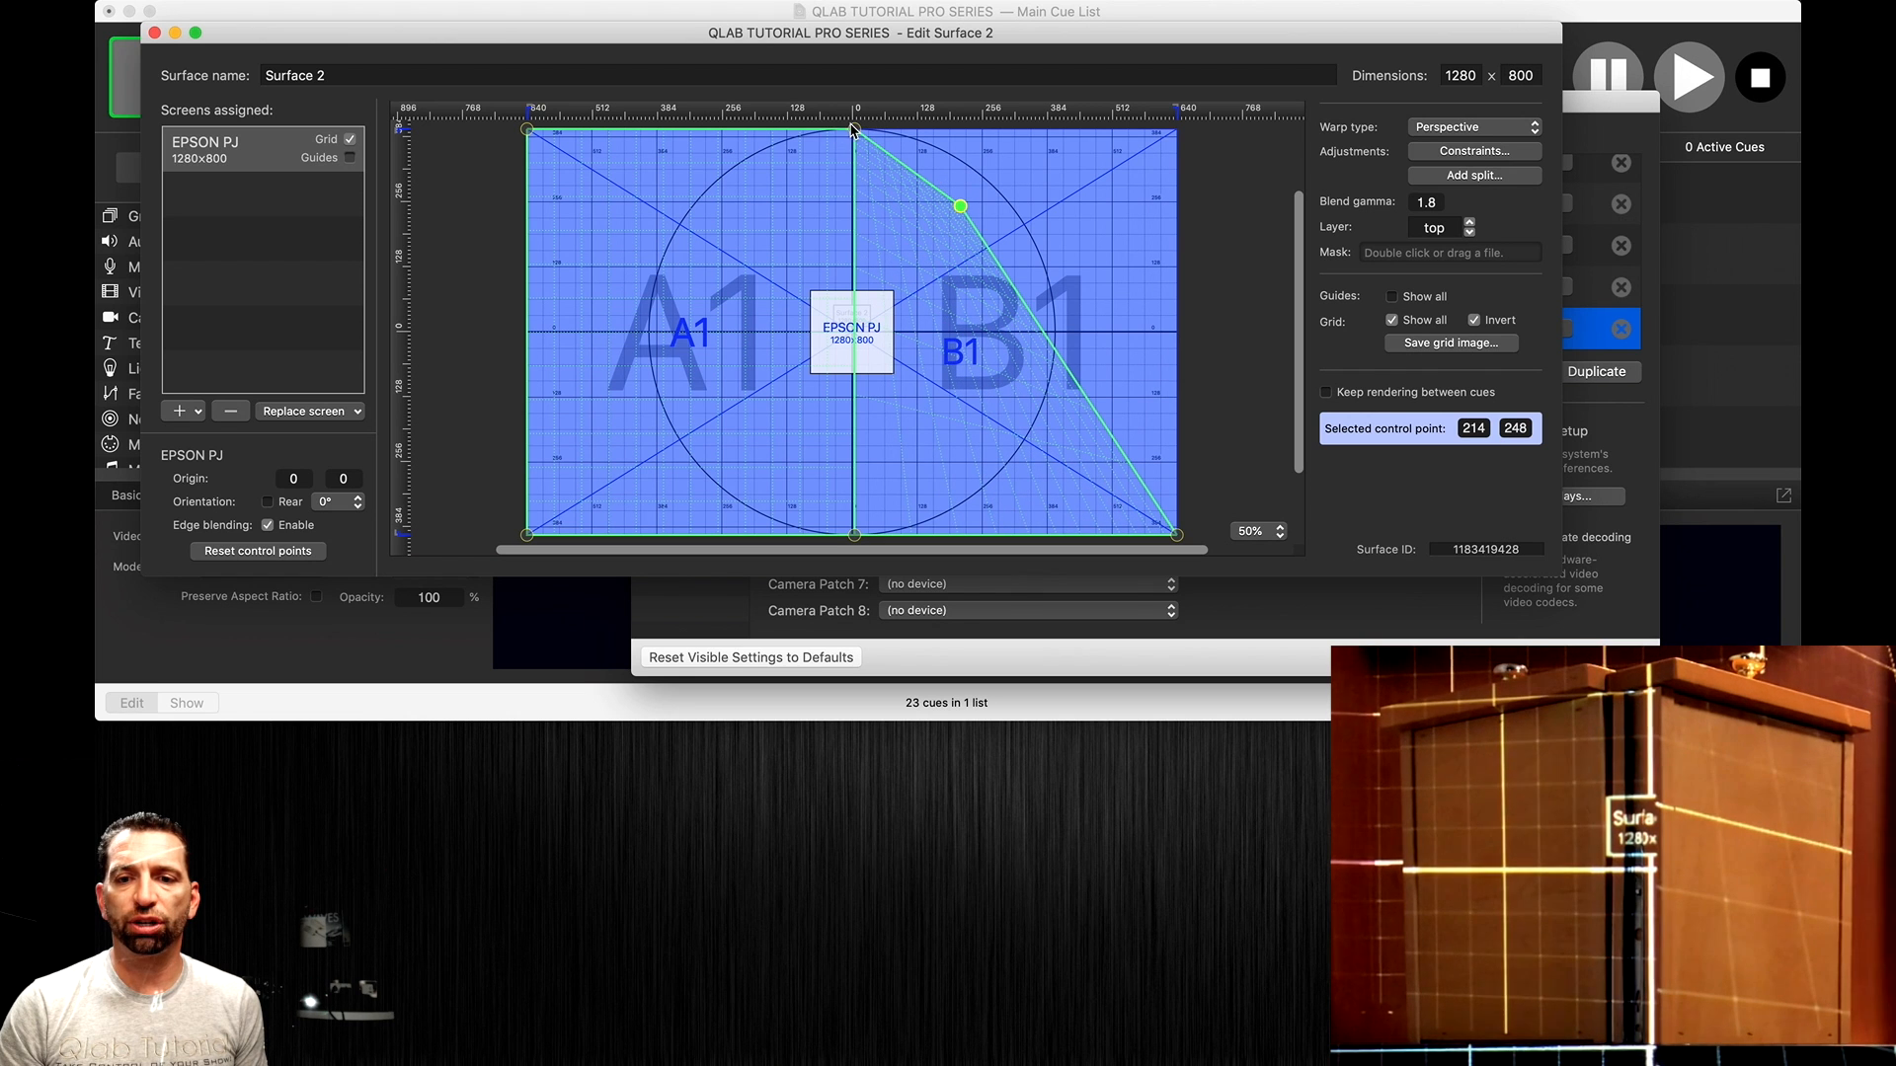
{"action": "left_click_drag", "start_coordinate": [854, 131], "coordinate": [845, 218]}
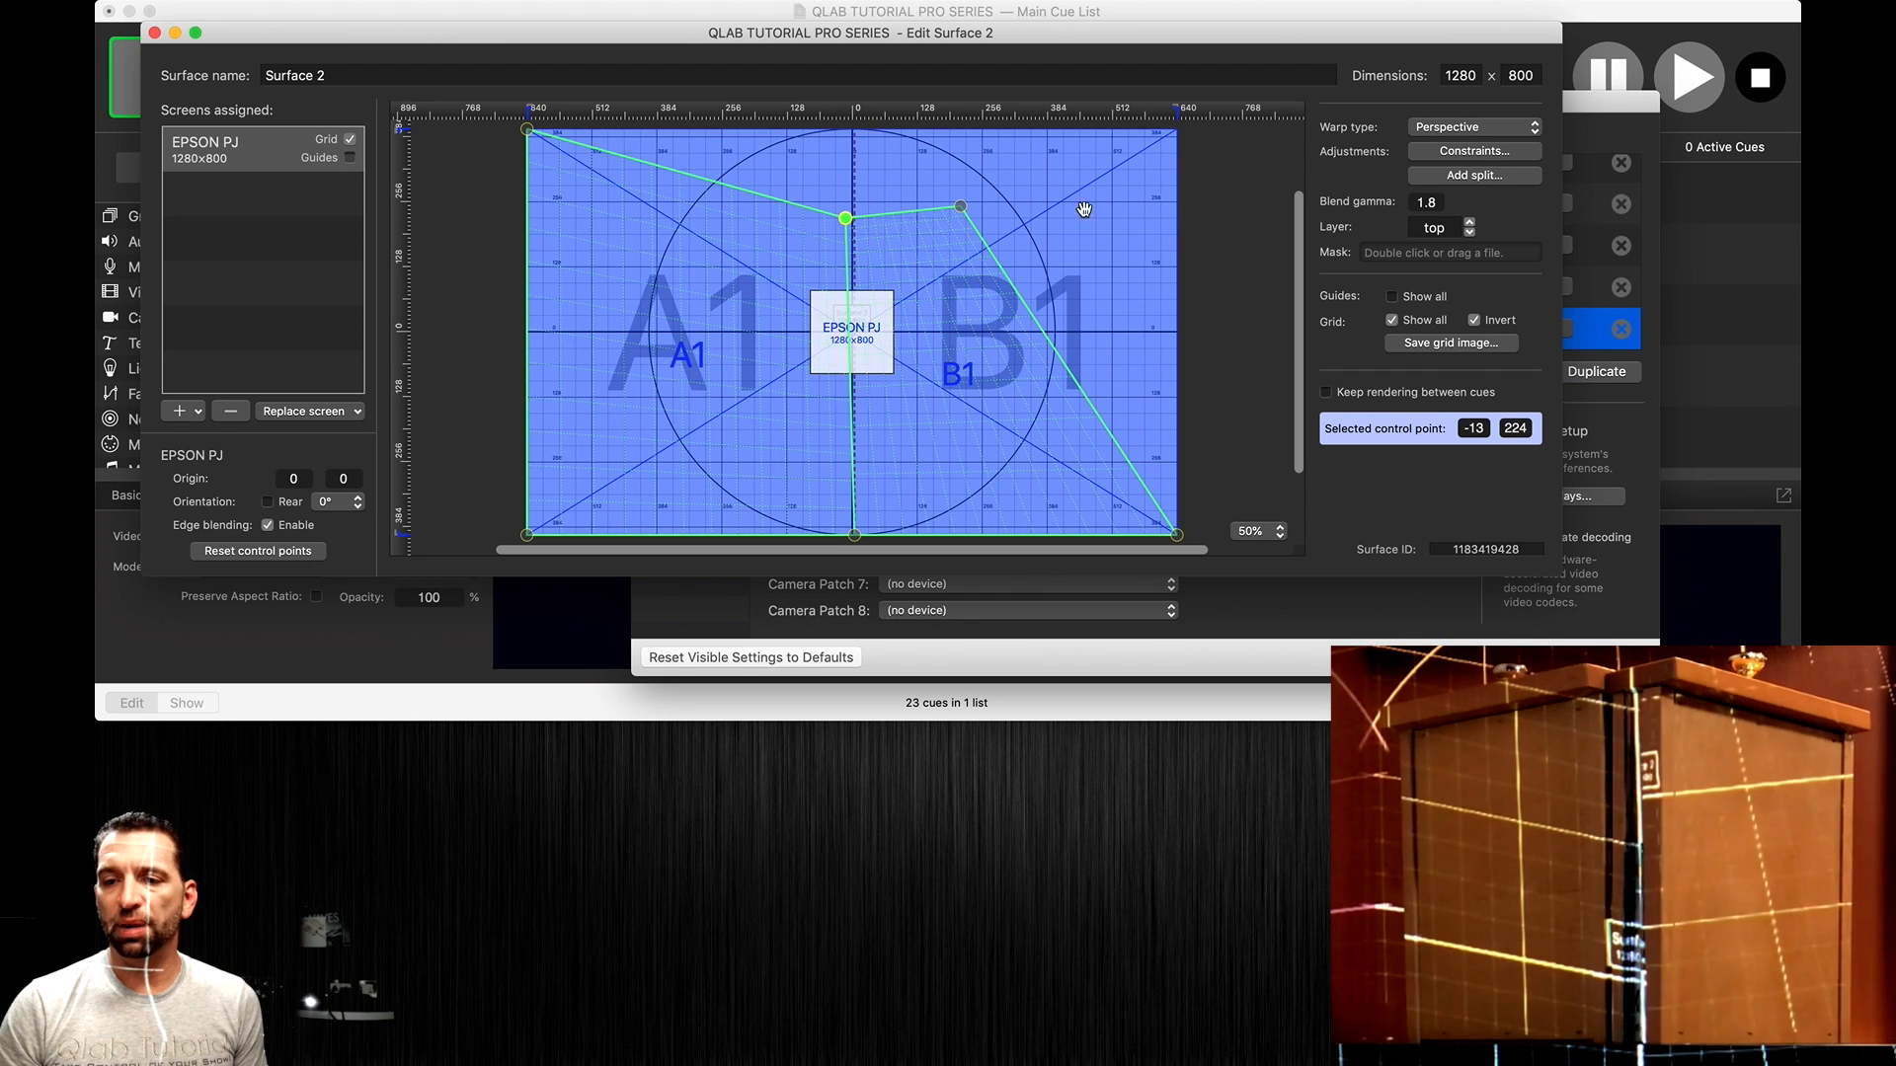
{"action": "left_click", "coordinate": [1474, 321]}
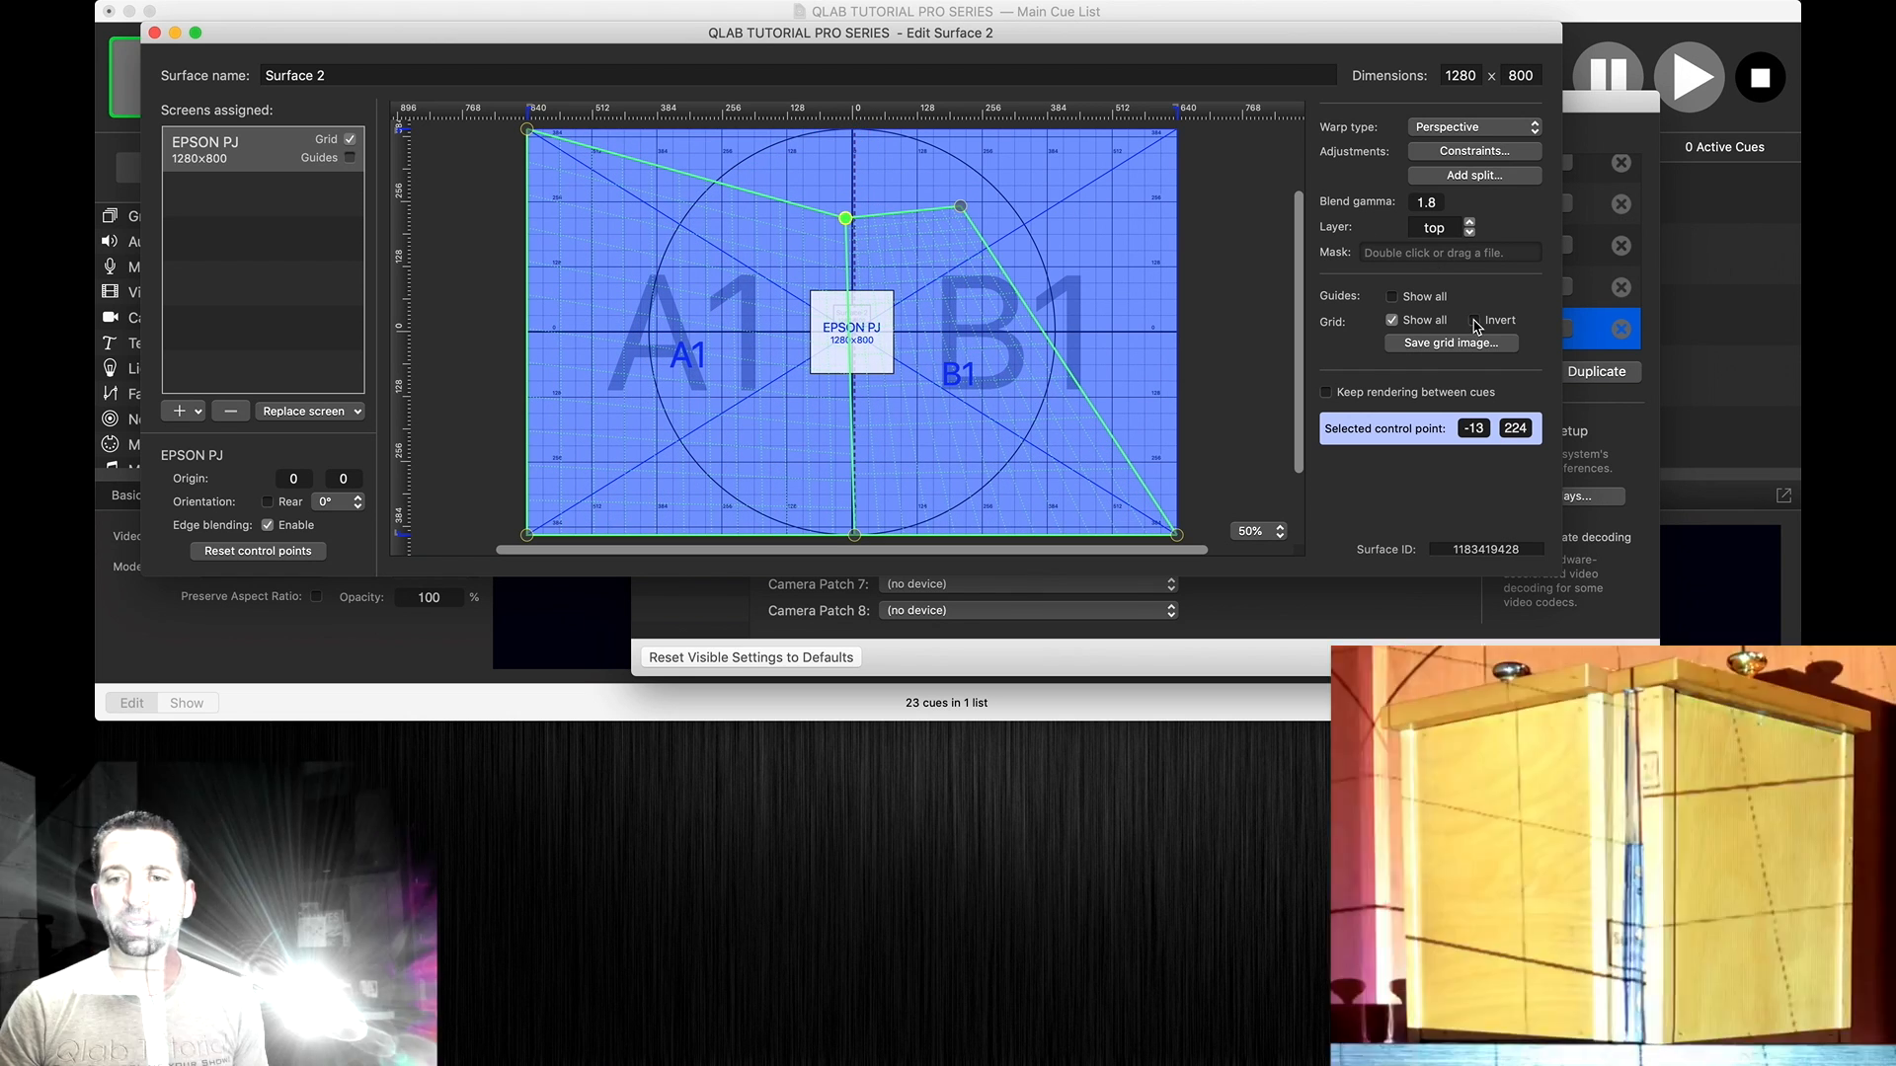
- Pull the four corners and the split's lower point inward around the box, with upper-right about 110, 181 and lower-left about -219, -121
{"action": "left_click_drag", "start_coordinate": [961, 210], "coordinate": [909, 246]}
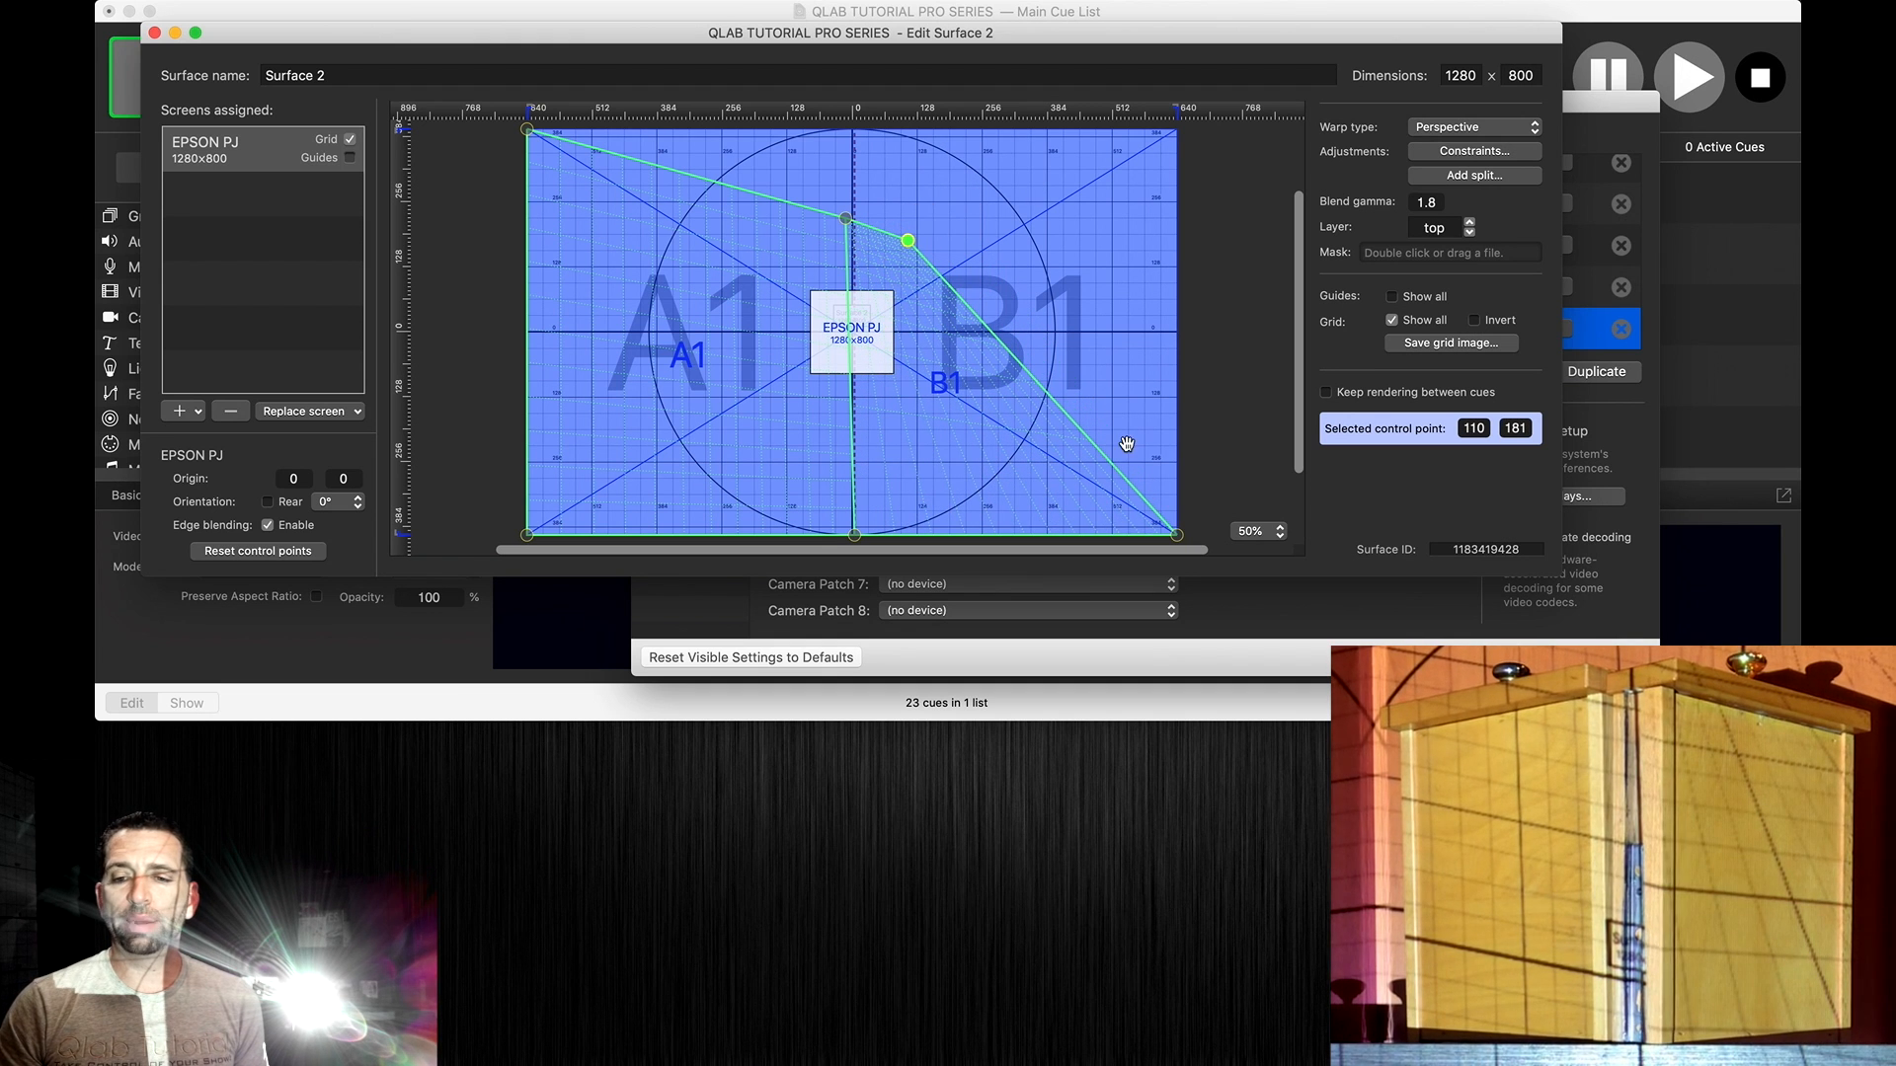
{"action": "left_click_drag", "start_coordinate": [1178, 541], "coordinate": [927, 400]}
{"action": "left_click_drag", "start_coordinate": [525, 127], "coordinate": [716, 235]}
{"action": "left_click_drag", "start_coordinate": [527, 538], "coordinate": [753, 344]}
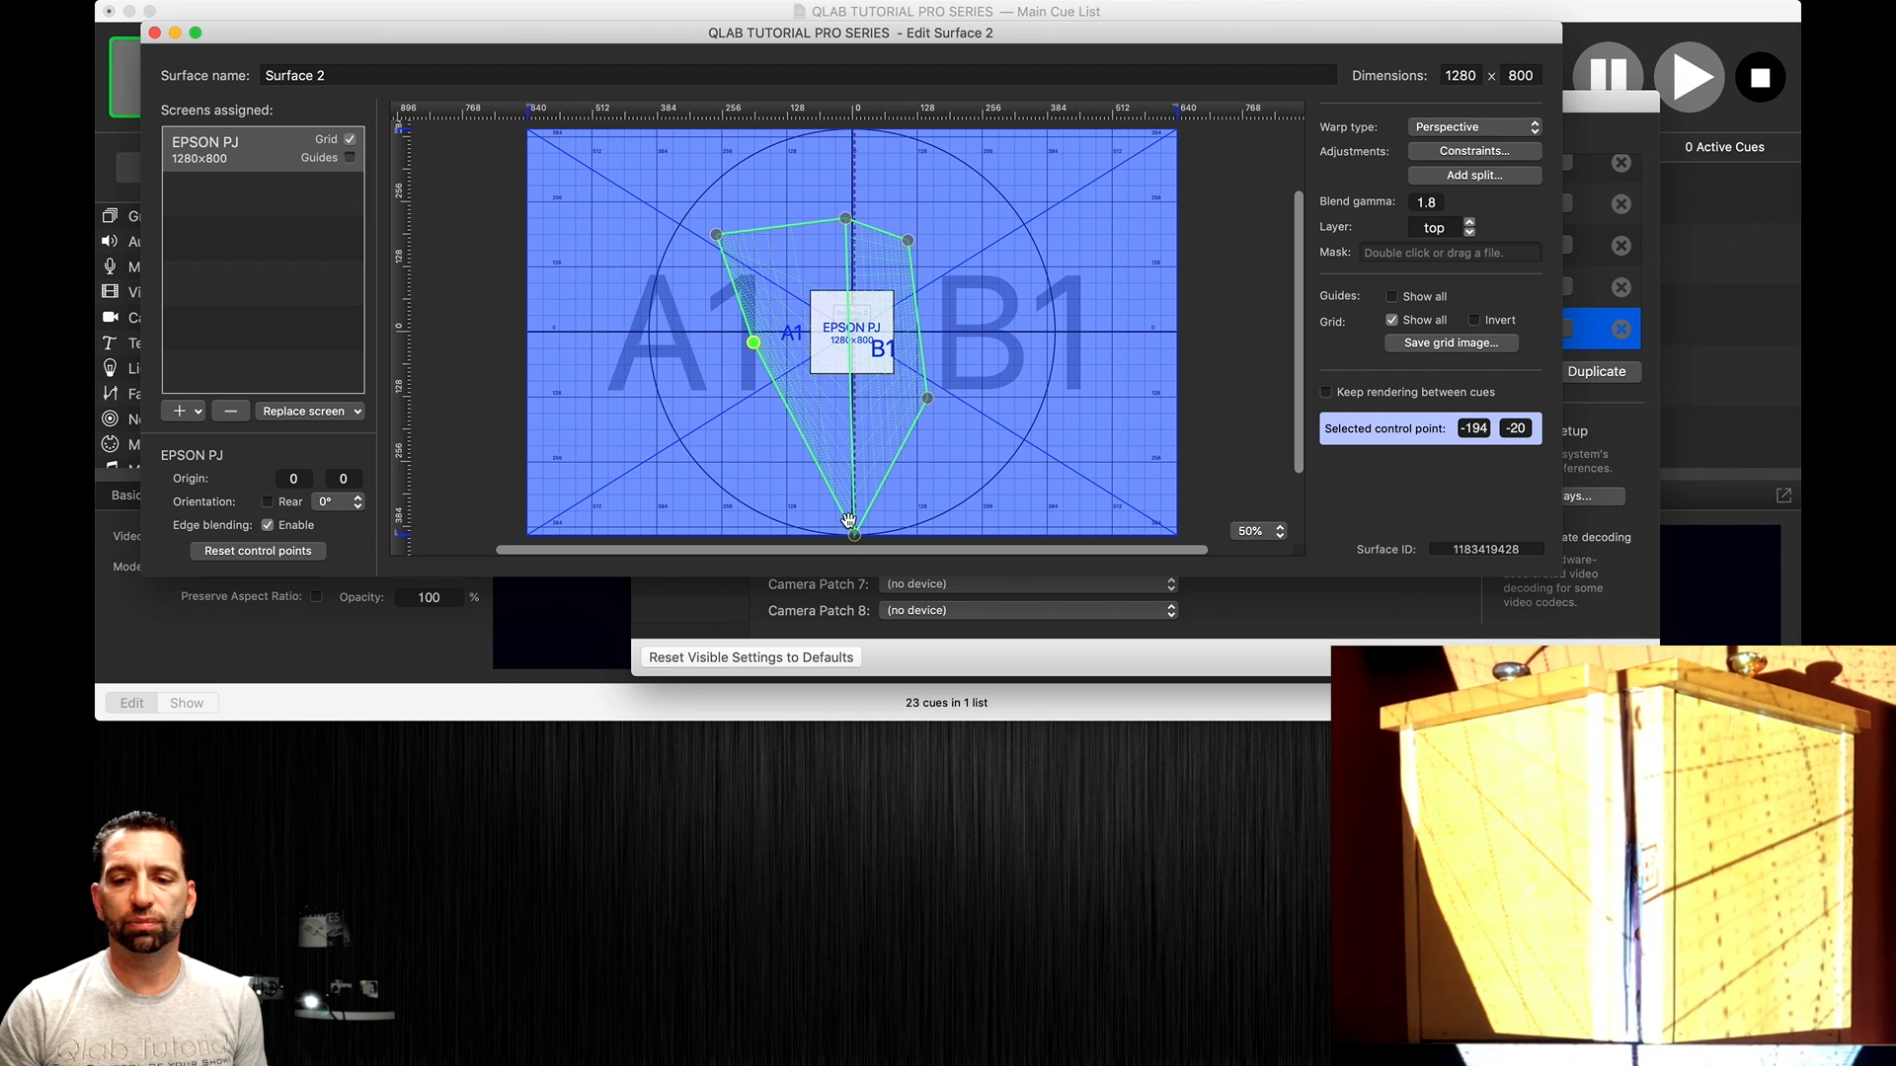
{"action": "left_click_drag", "start_coordinate": [854, 534], "coordinate": [849, 387]}
{"action": "left_click_drag", "start_coordinate": [756, 346], "coordinate": [742, 399]}
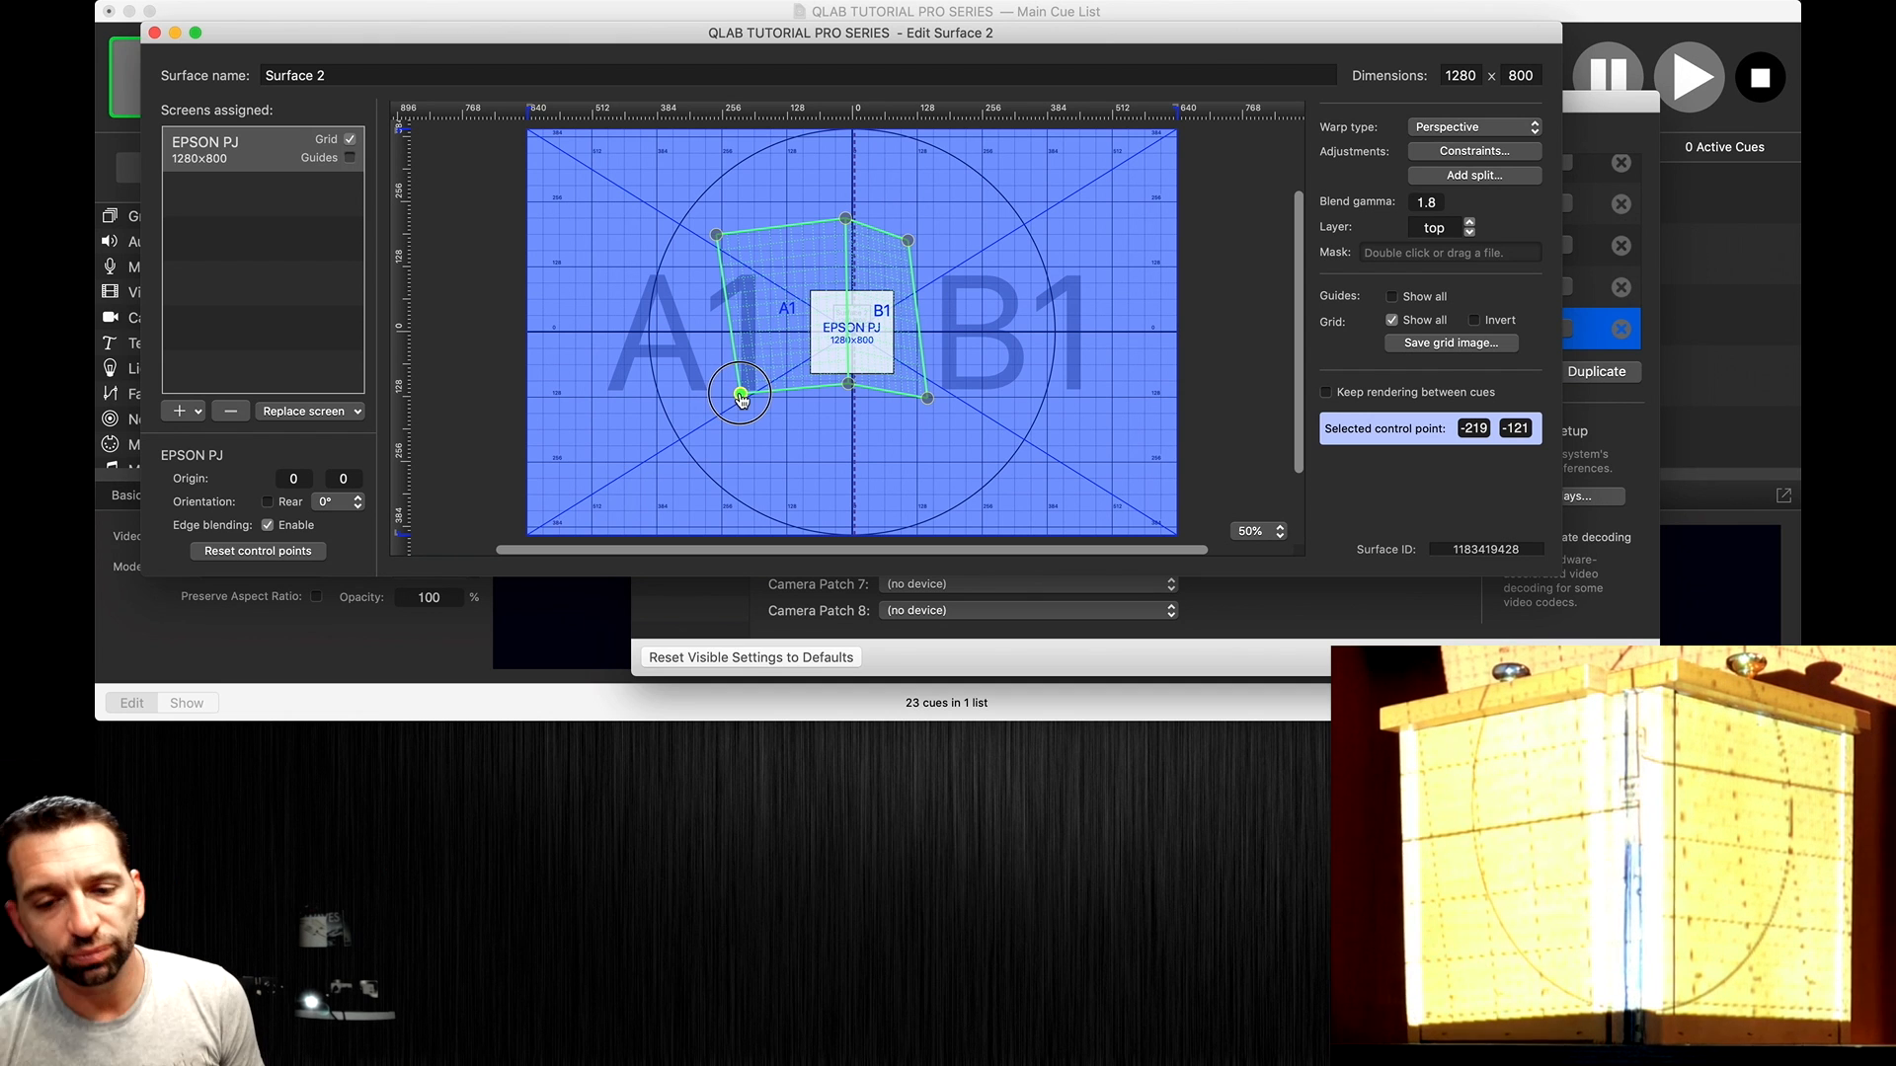
- Lower the three upper control points to the box's top edge, upper-right about 112, 96, and set the lower-right corner to about 114, -126
{"action": "left_click_drag", "start_coordinate": [718, 239], "coordinate": [740, 284]}
{"action": "left_click_drag", "start_coordinate": [847, 223], "coordinate": [911, 289]}
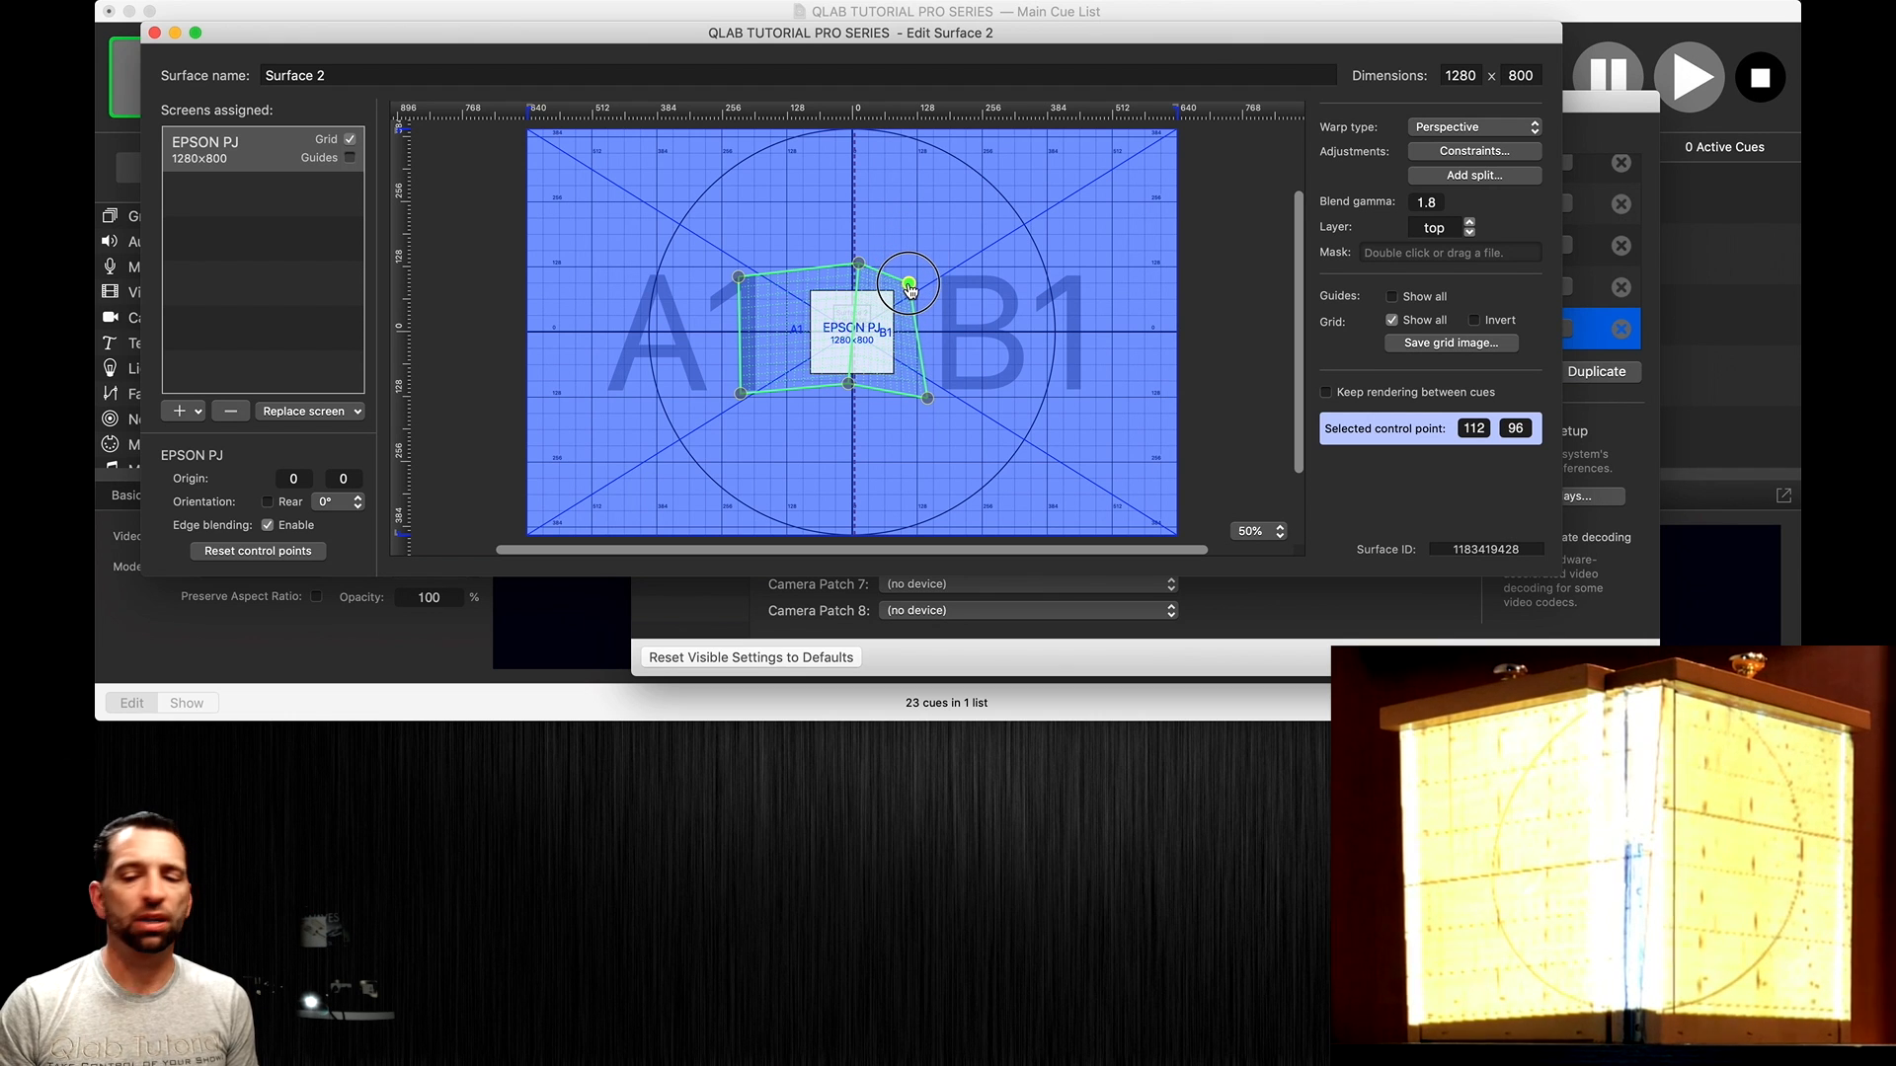
{"action": "left_click_drag", "start_coordinate": [929, 400], "coordinate": [910, 400]}
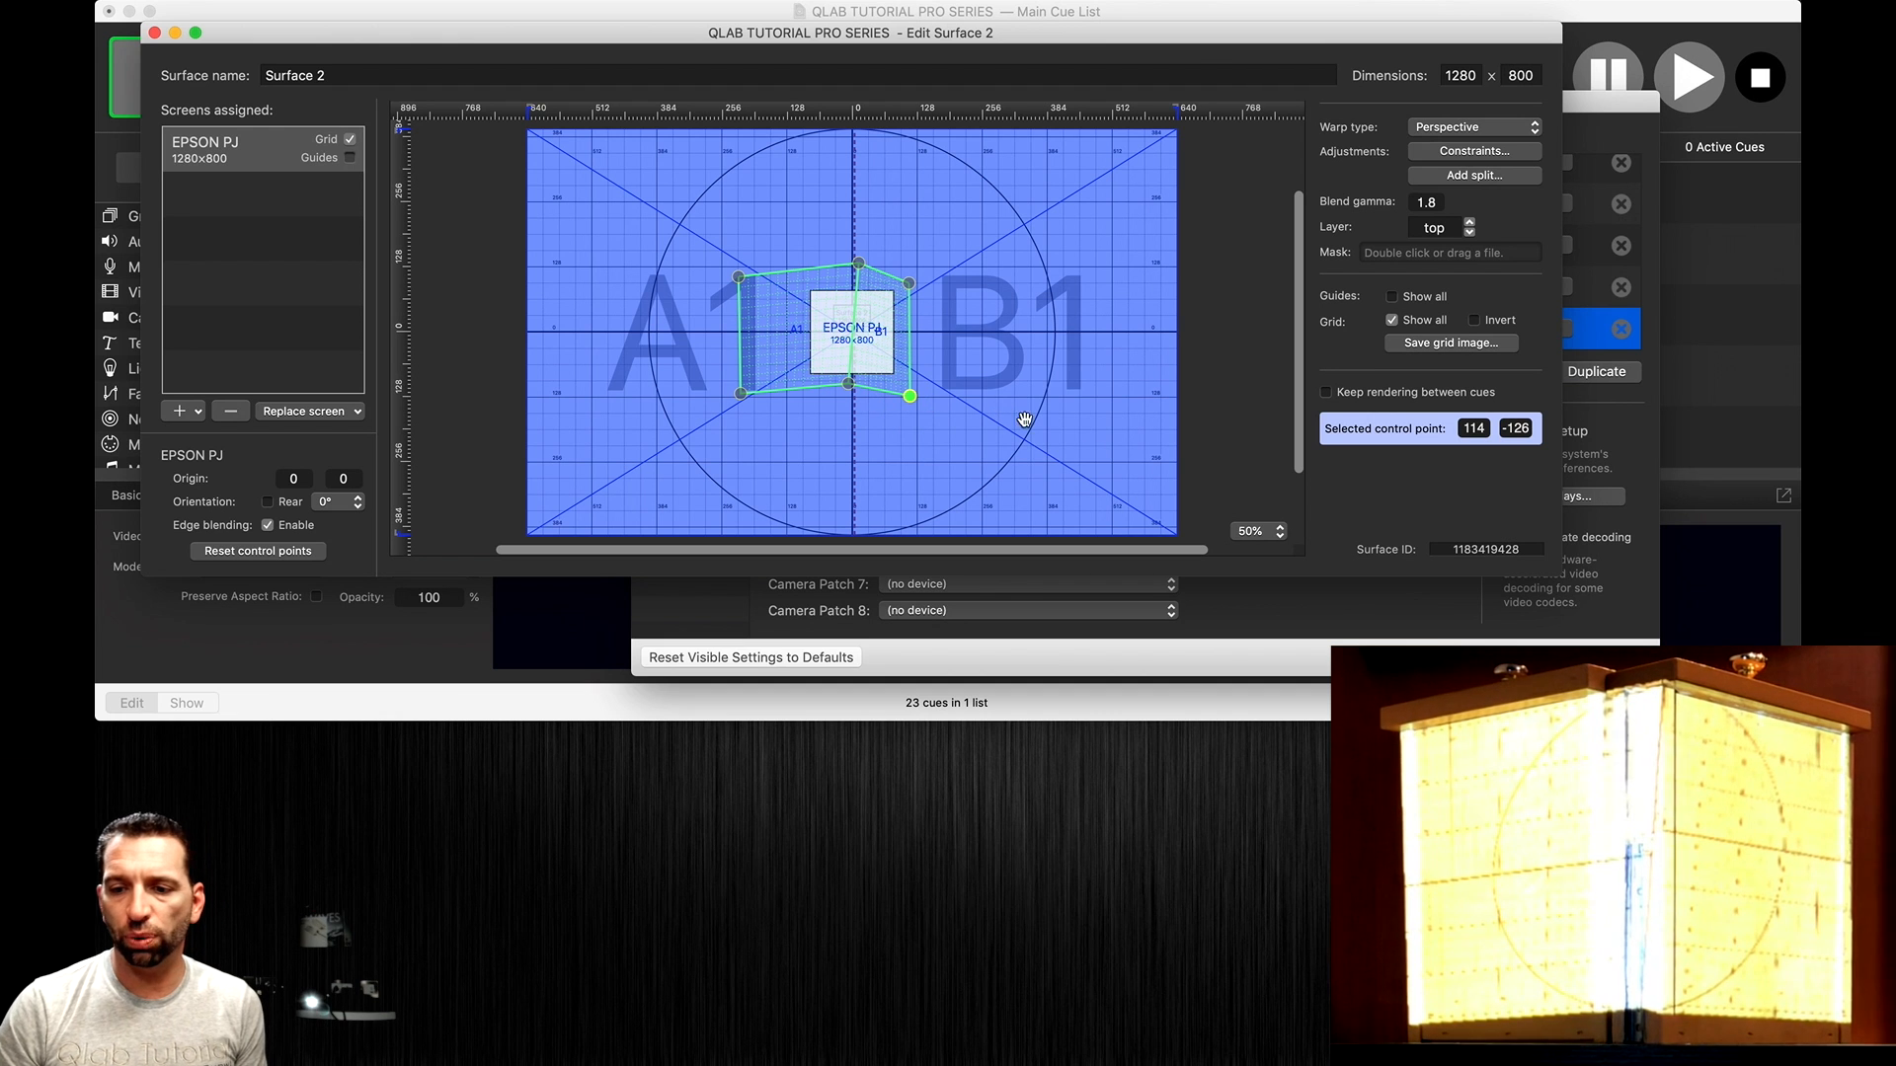
{"action": "left_click", "coordinate": [1251, 535]}
{"action": "left_click", "coordinate": [1256, 554]}
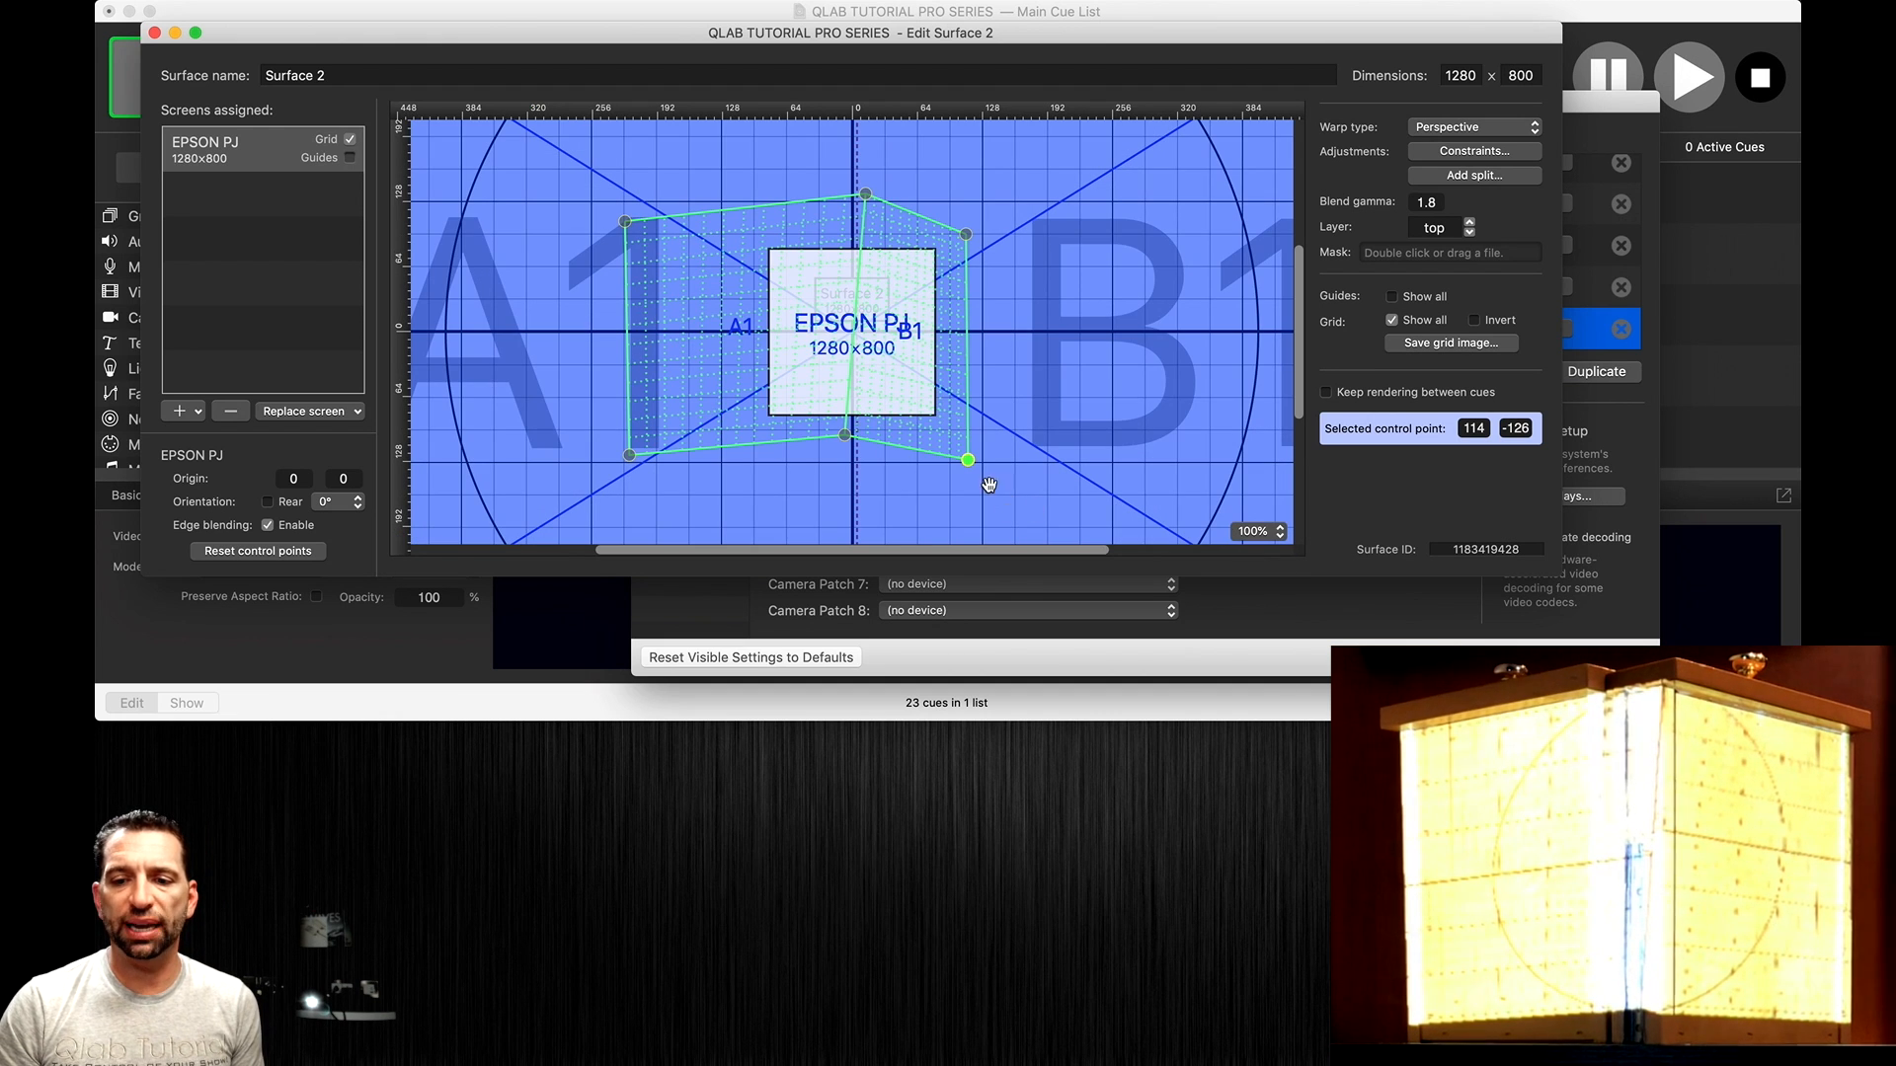
- Fine-tune the control points: lower-right about 112, -123, split's lower point 10, -113, upper-left -220, 109 and split's upper point 12, 134
{"action": "left_click_drag", "start_coordinate": [971, 465], "coordinate": [967, 463]}
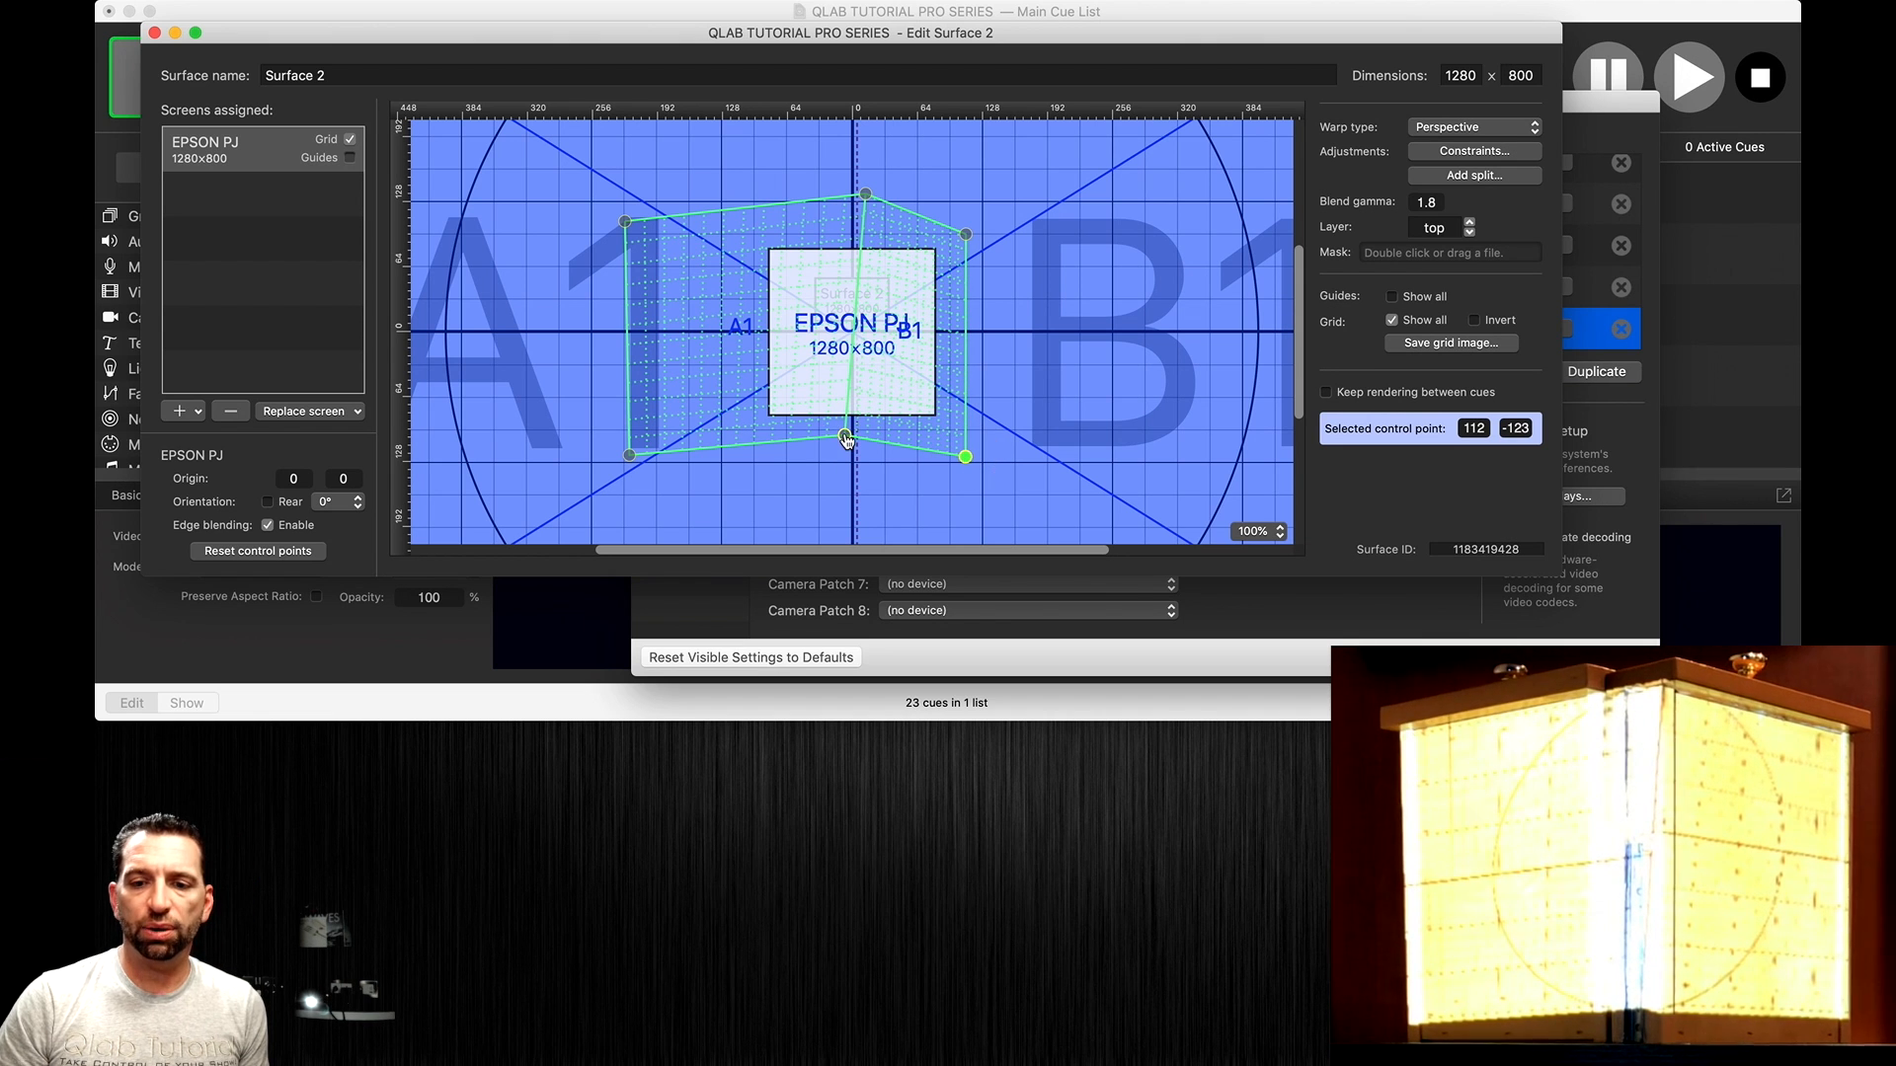
{"action": "left_click_drag", "start_coordinate": [847, 440], "coordinate": [864, 453]}
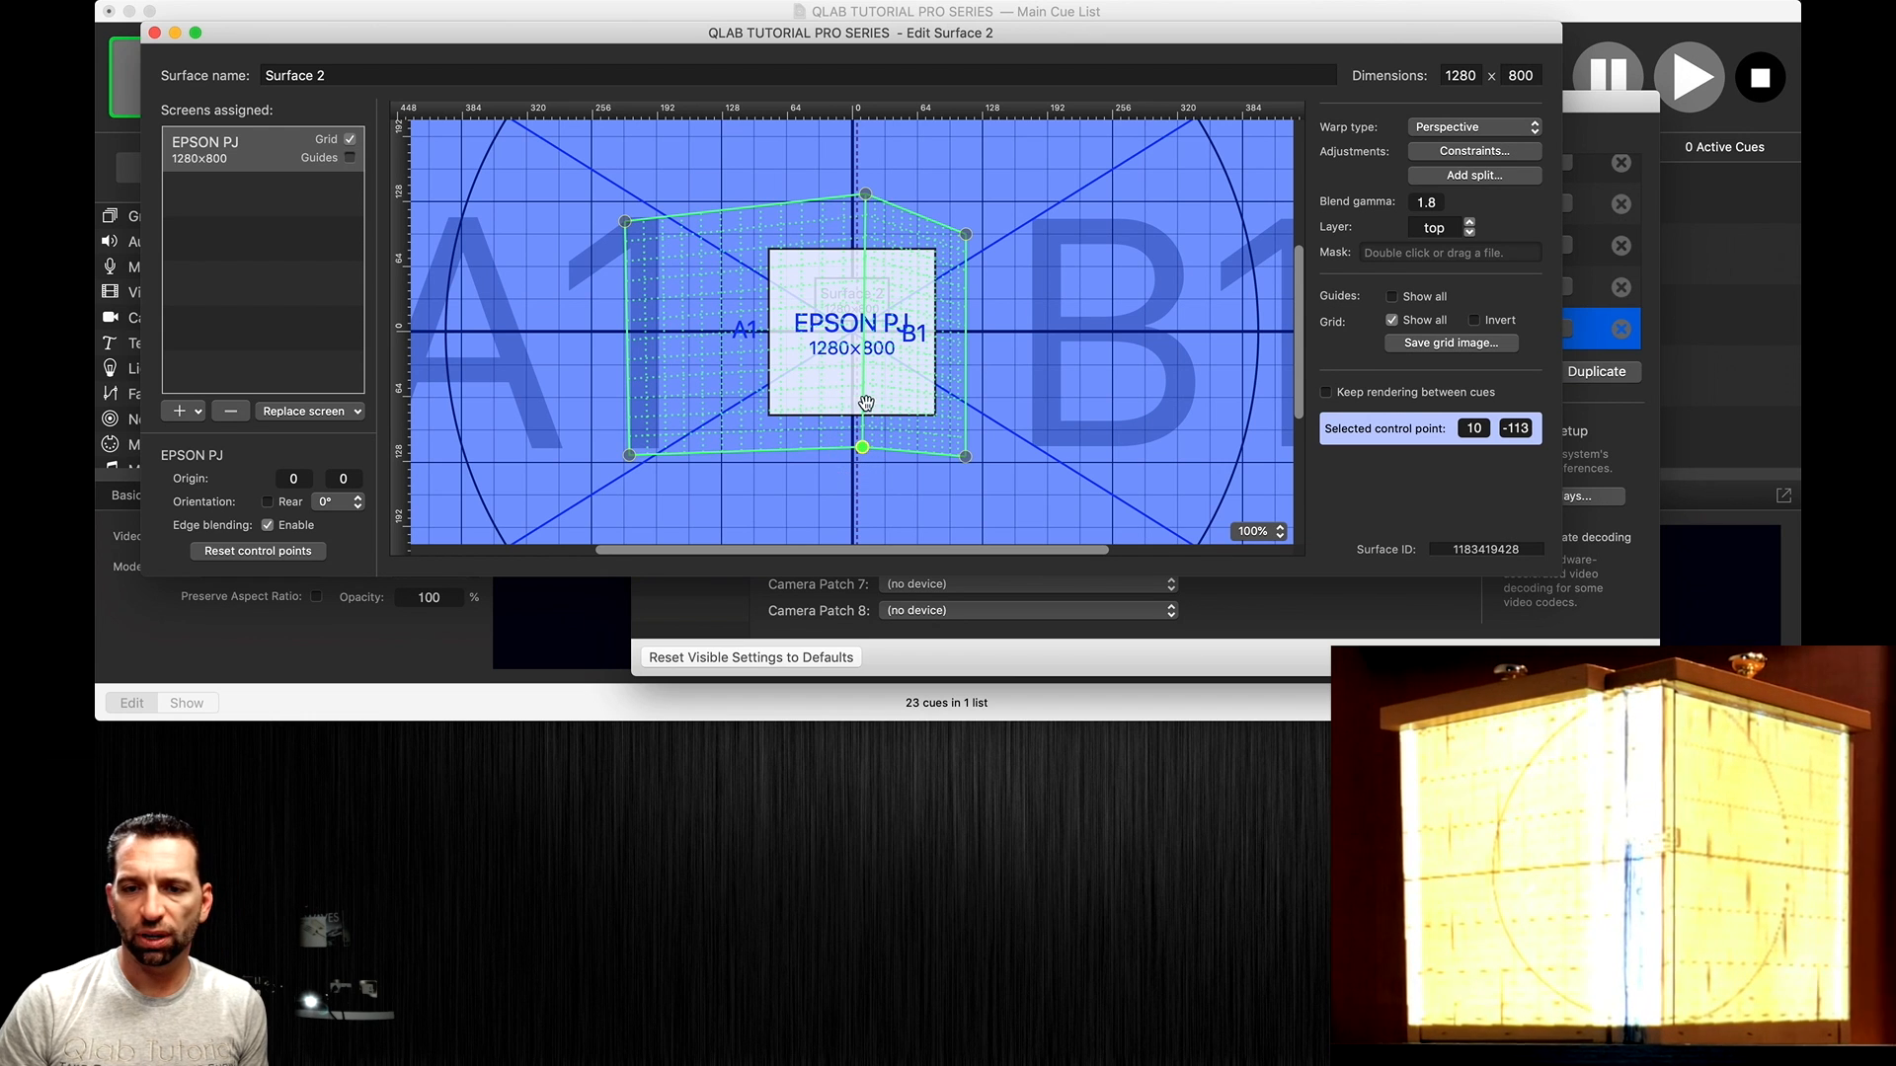
{"action": "left_click_drag", "start_coordinate": [867, 197], "coordinate": [866, 202]}
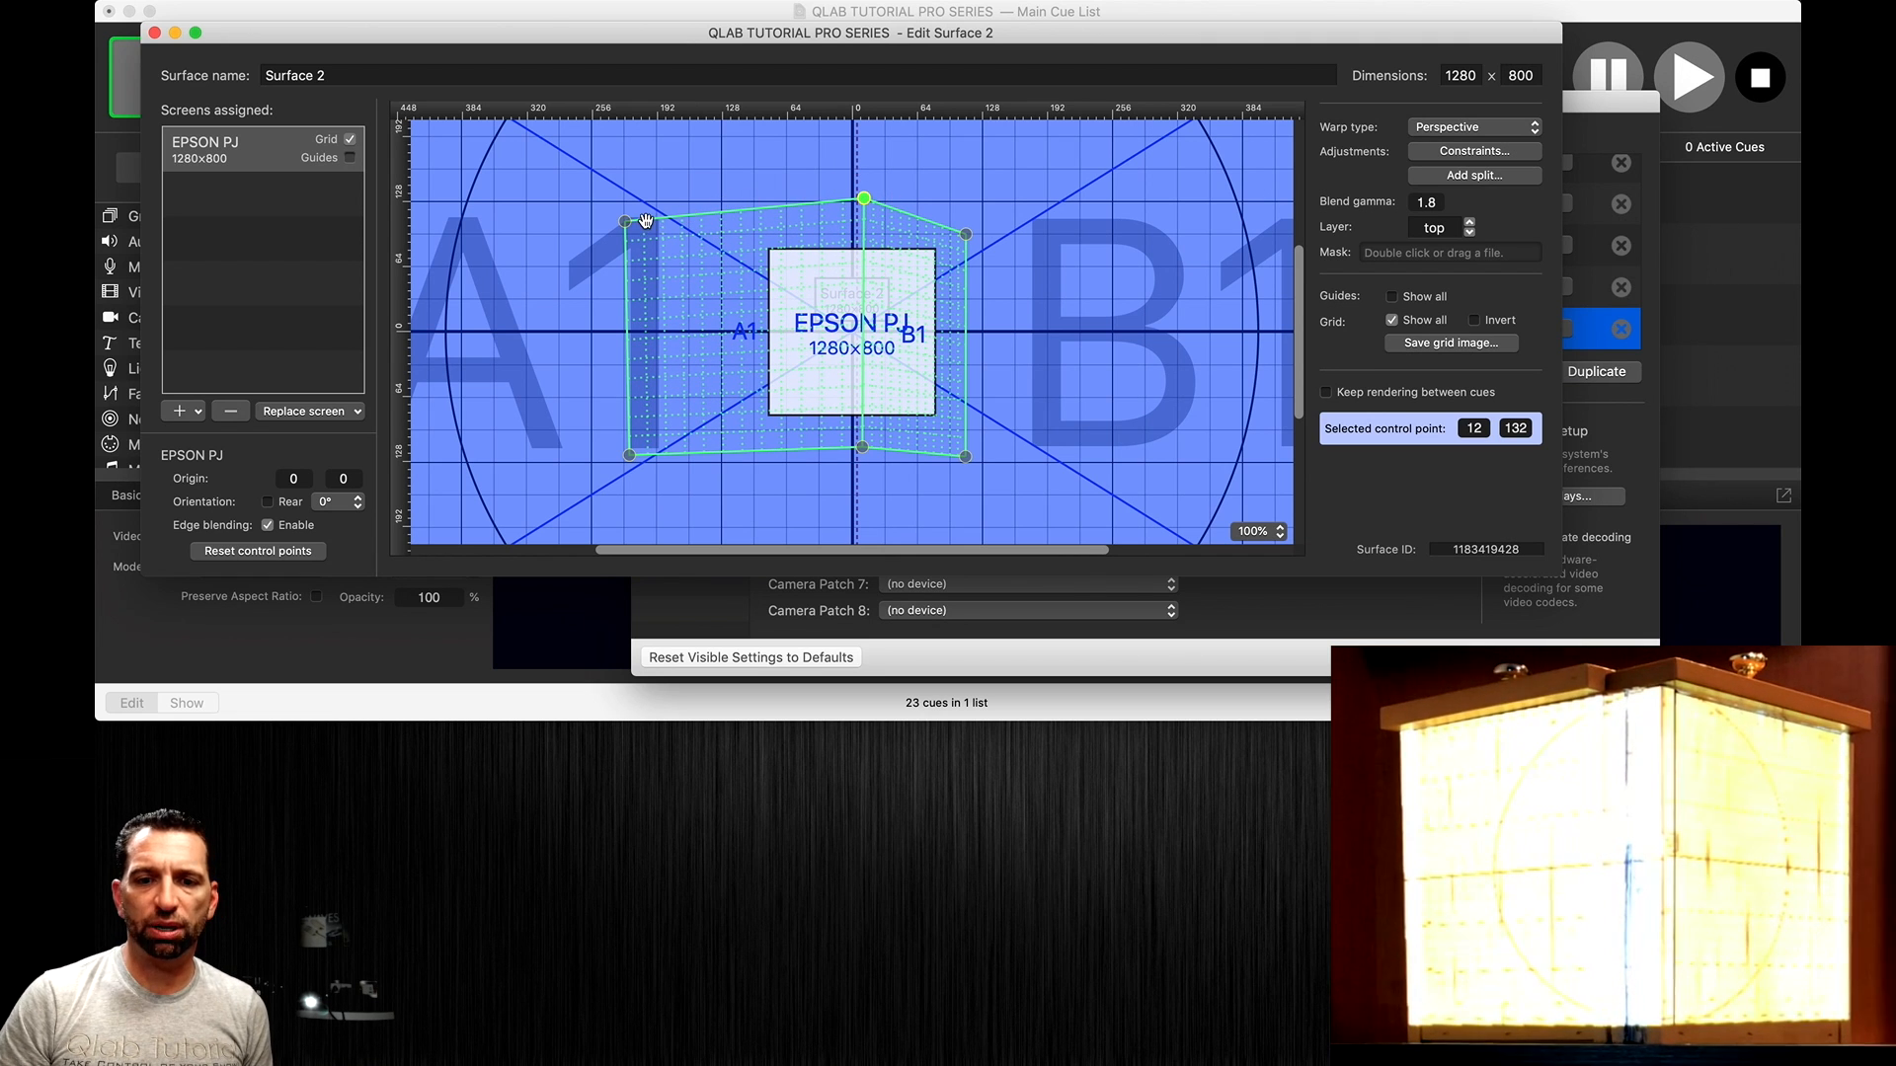
{"action": "mouse_move", "coordinate": [628, 227]}
{"action": "left_mouse_down"}
{"action": "mouse_move", "coordinate": [617, 212]}
{"action": "mouse_move", "coordinate": [630, 227]}
{"action": "left_mouse_up"}
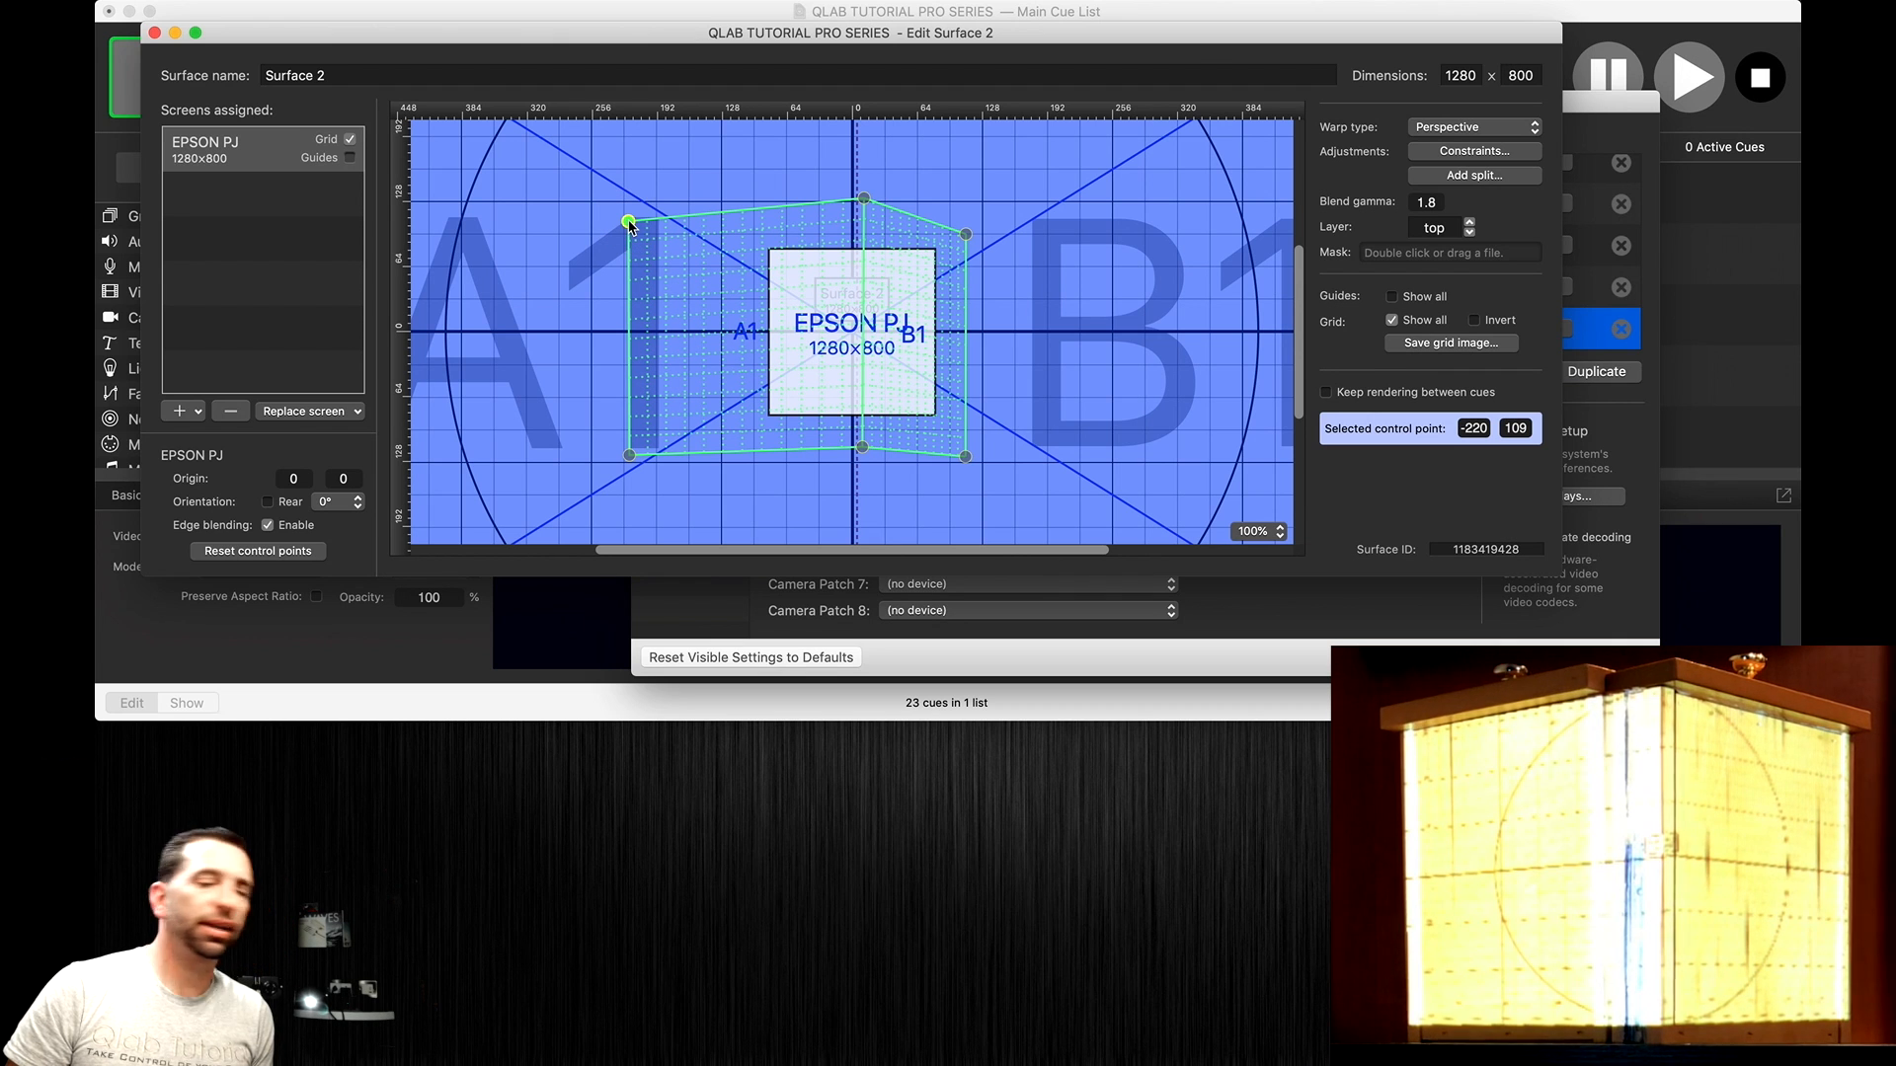
{"action": "left_click", "coordinate": [865, 203]}
{"action": "left_click_drag", "start_coordinate": [865, 202], "coordinate": [865, 200]}
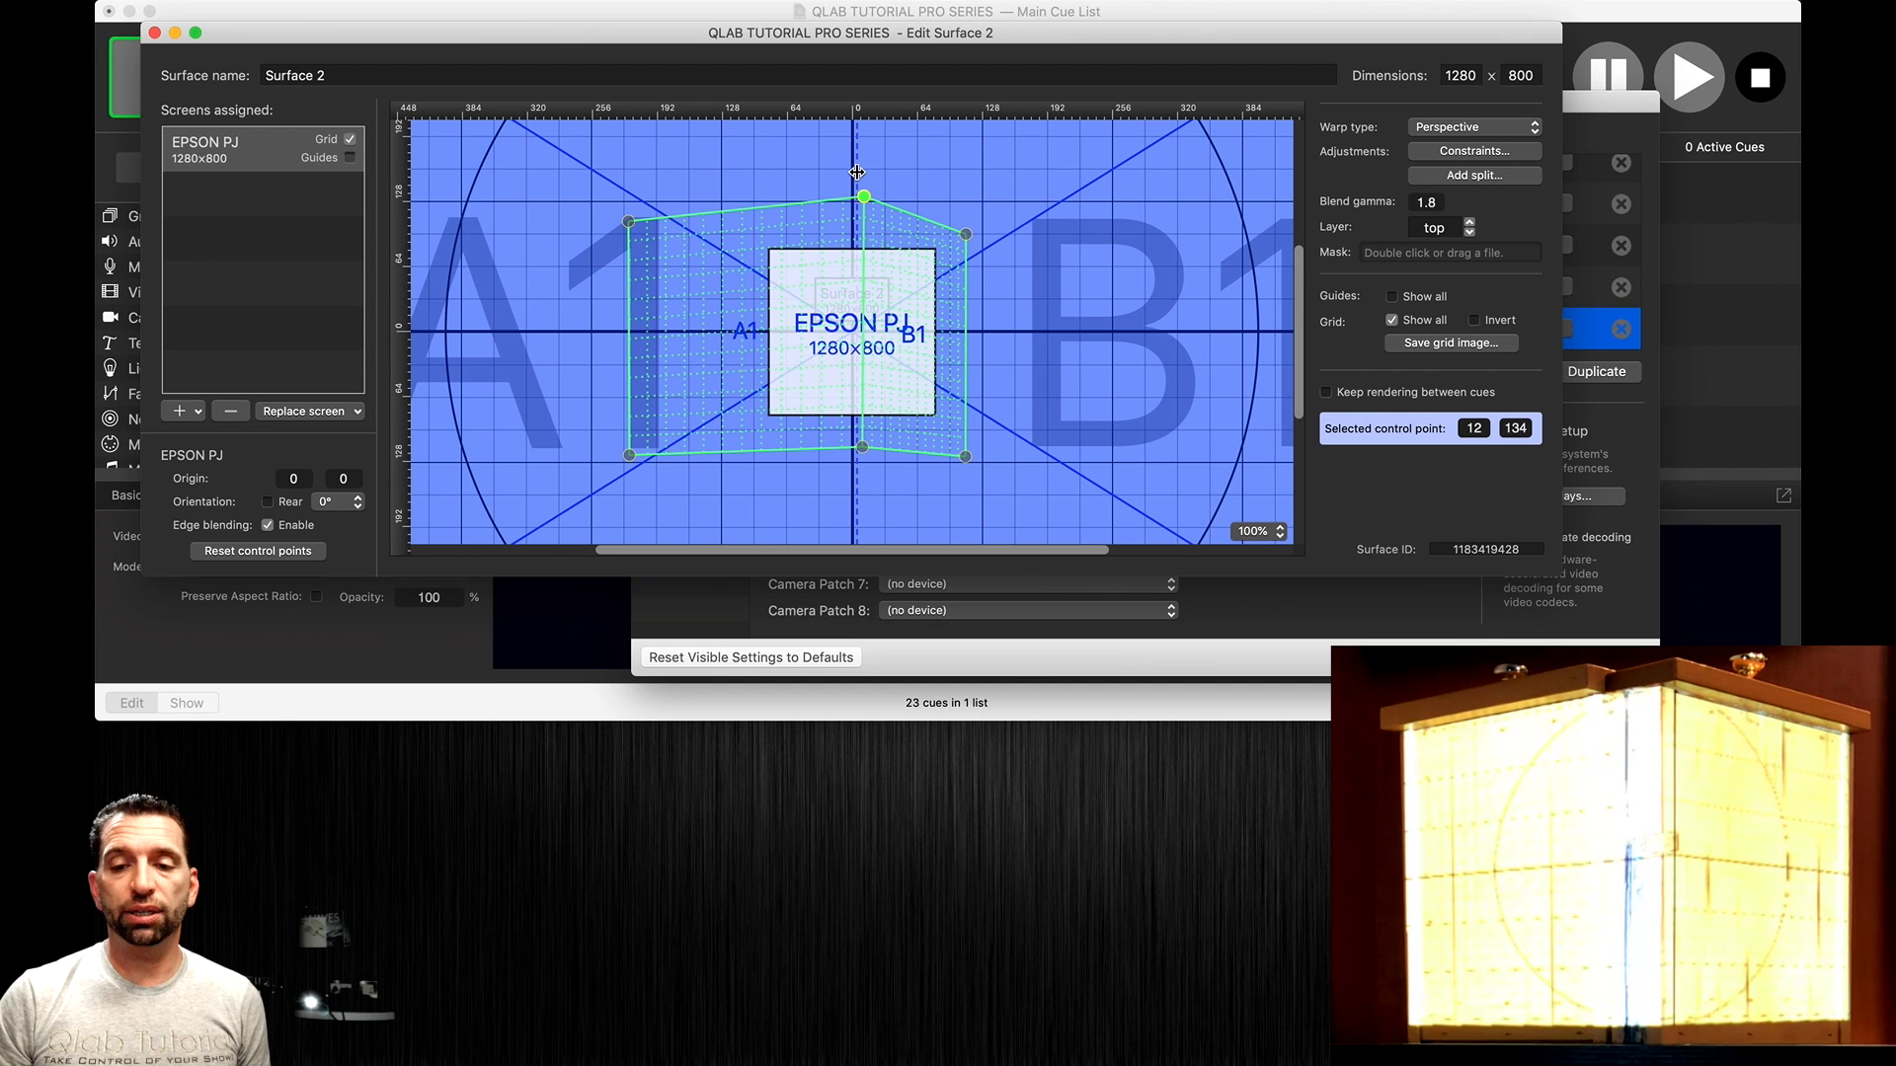
- Shift the split line out to about x = 503 and bring it back to about x = 9
{"action": "left_click_drag", "start_coordinate": [857, 172], "coordinate": [1362, 172]}
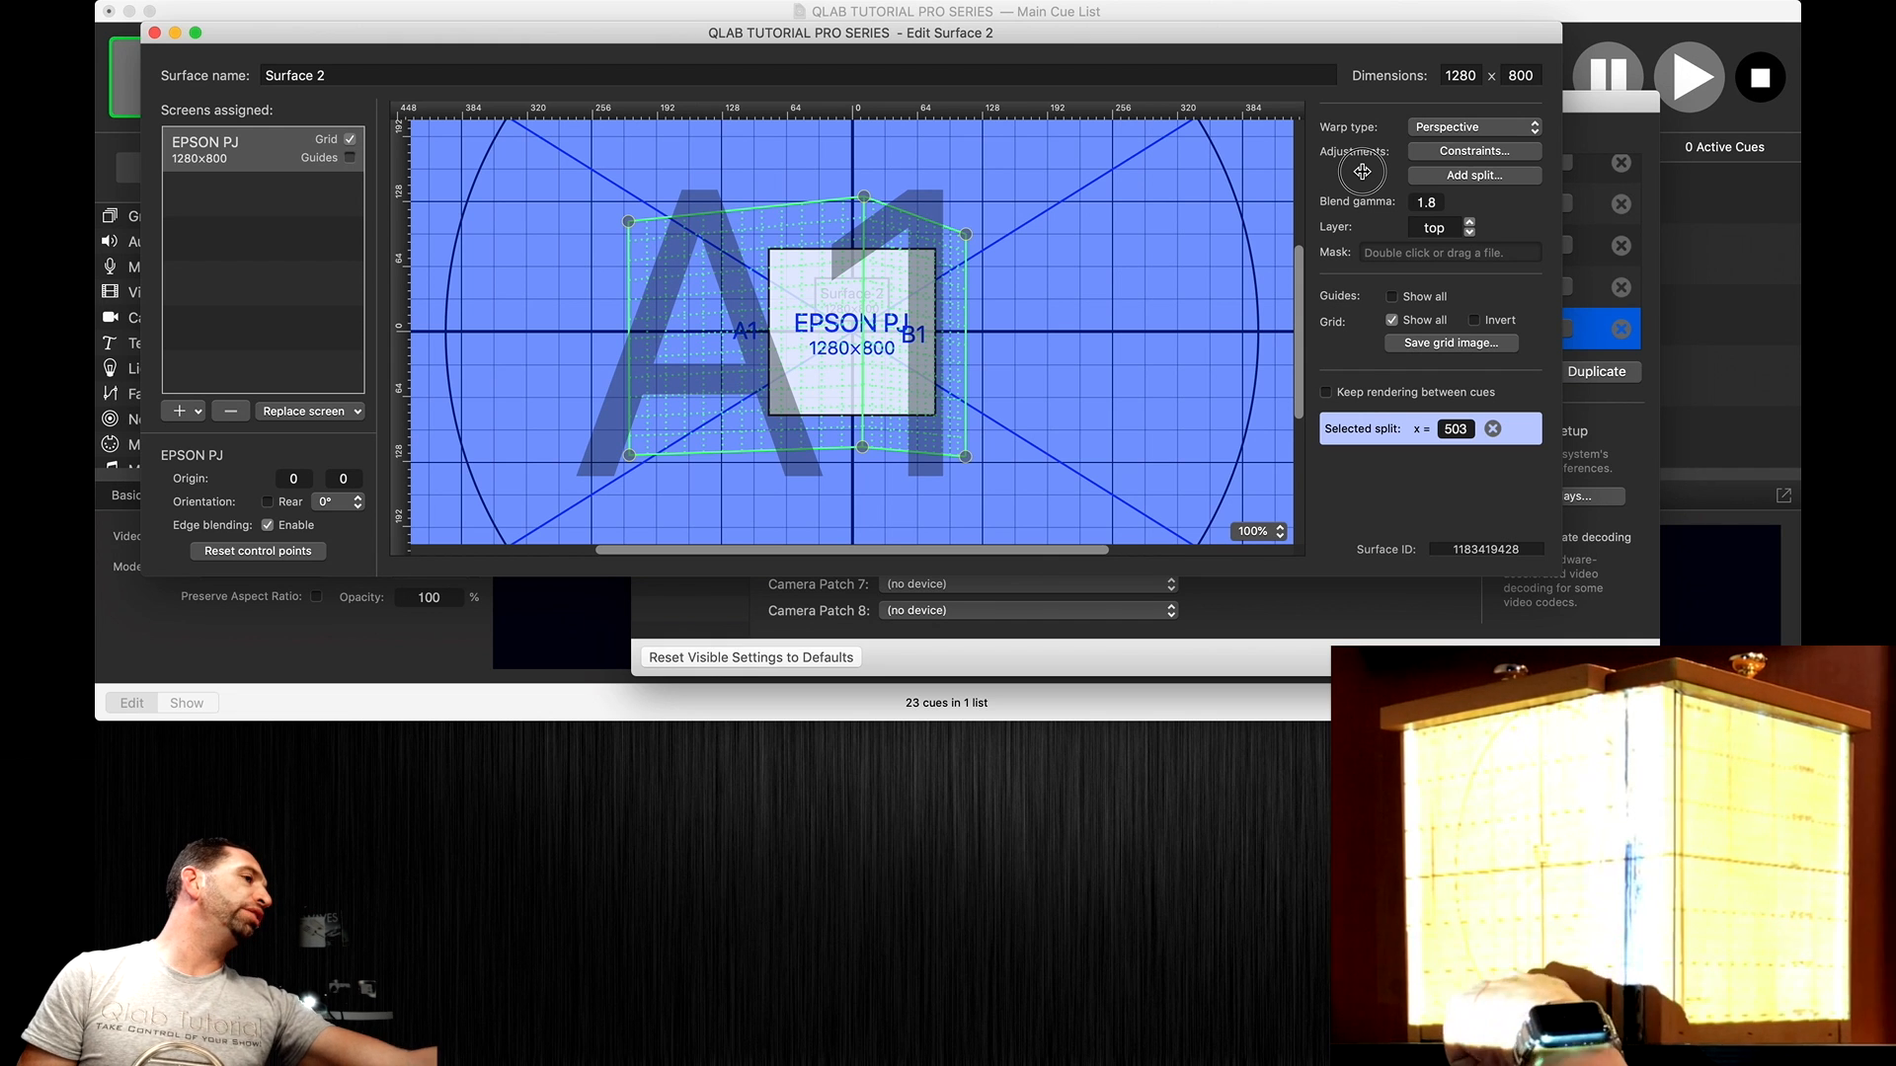
{"action": "left_click_drag", "start_coordinate": [1362, 171], "coordinate": [860, 172]}
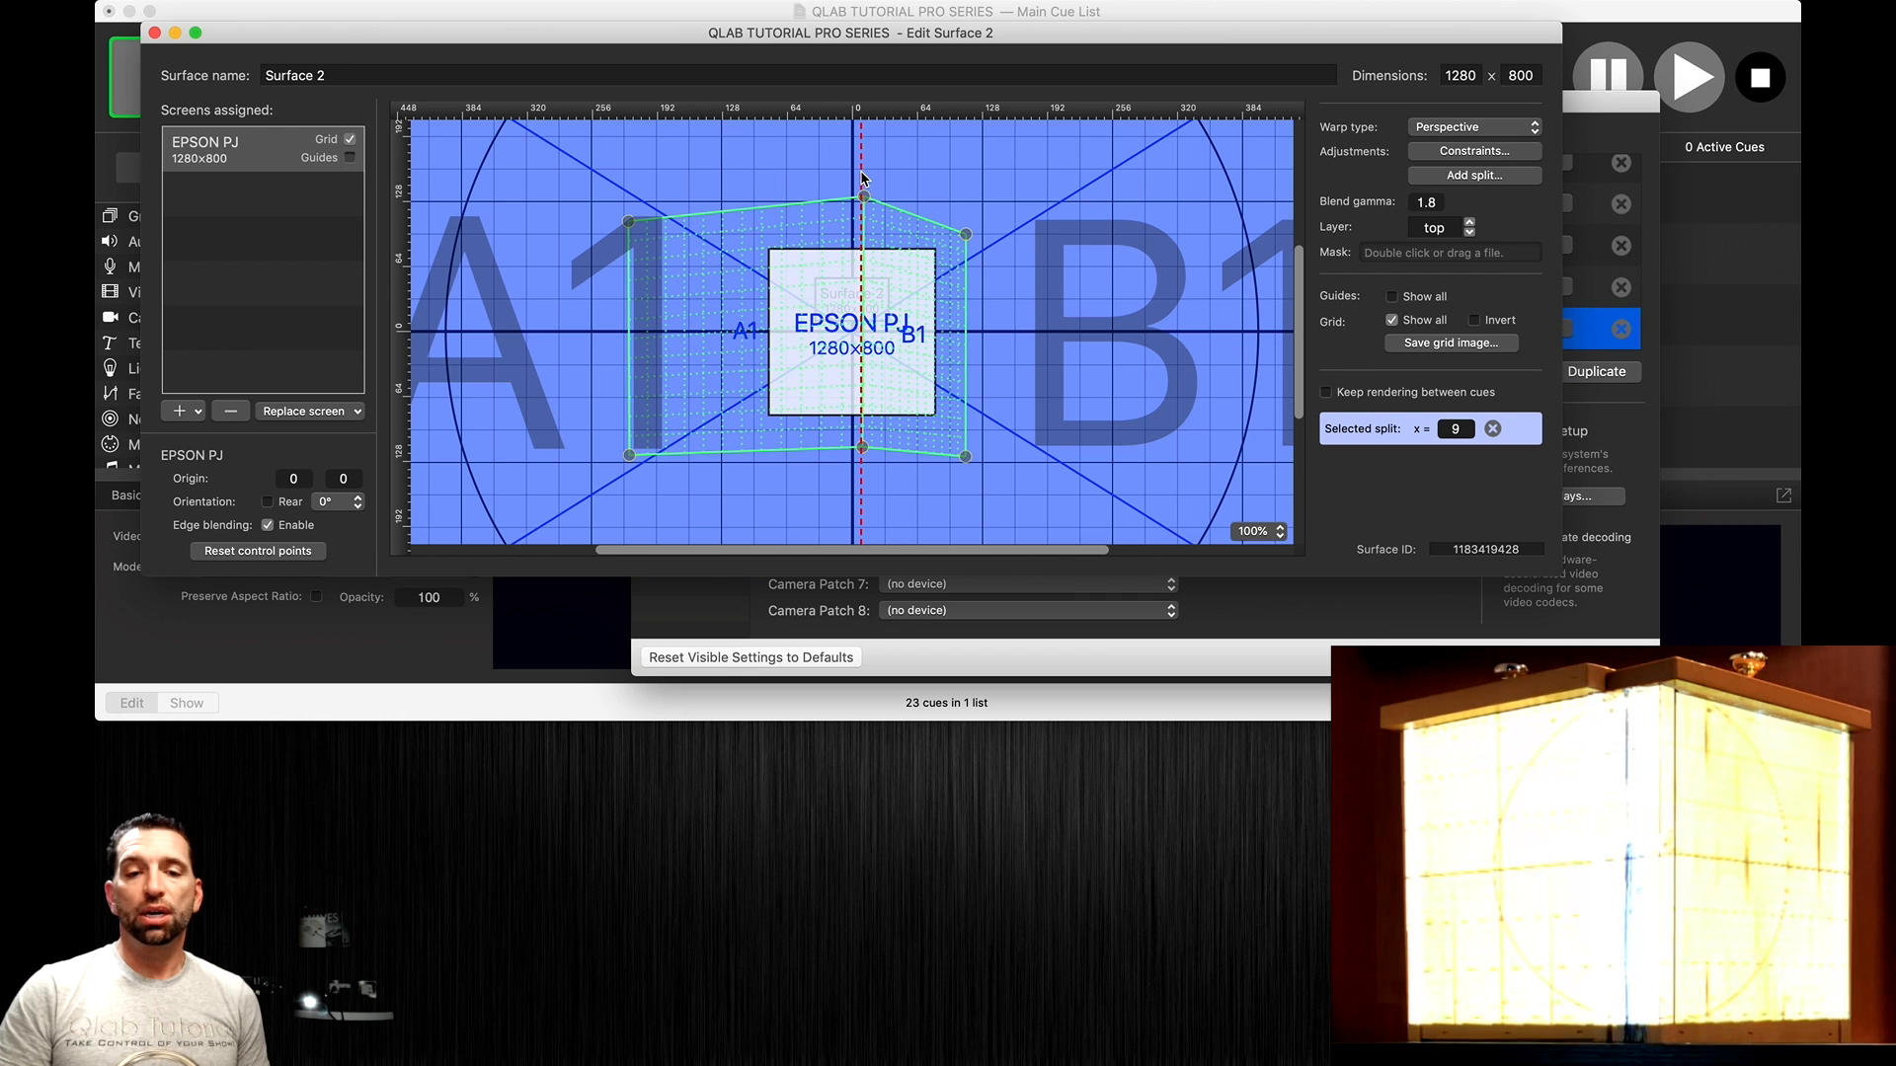
- Rename the surface NEW SPLIT, turn off the EPSON PJ grid, and return to the main cue list
{"action": "left_click", "coordinate": [317, 79]}
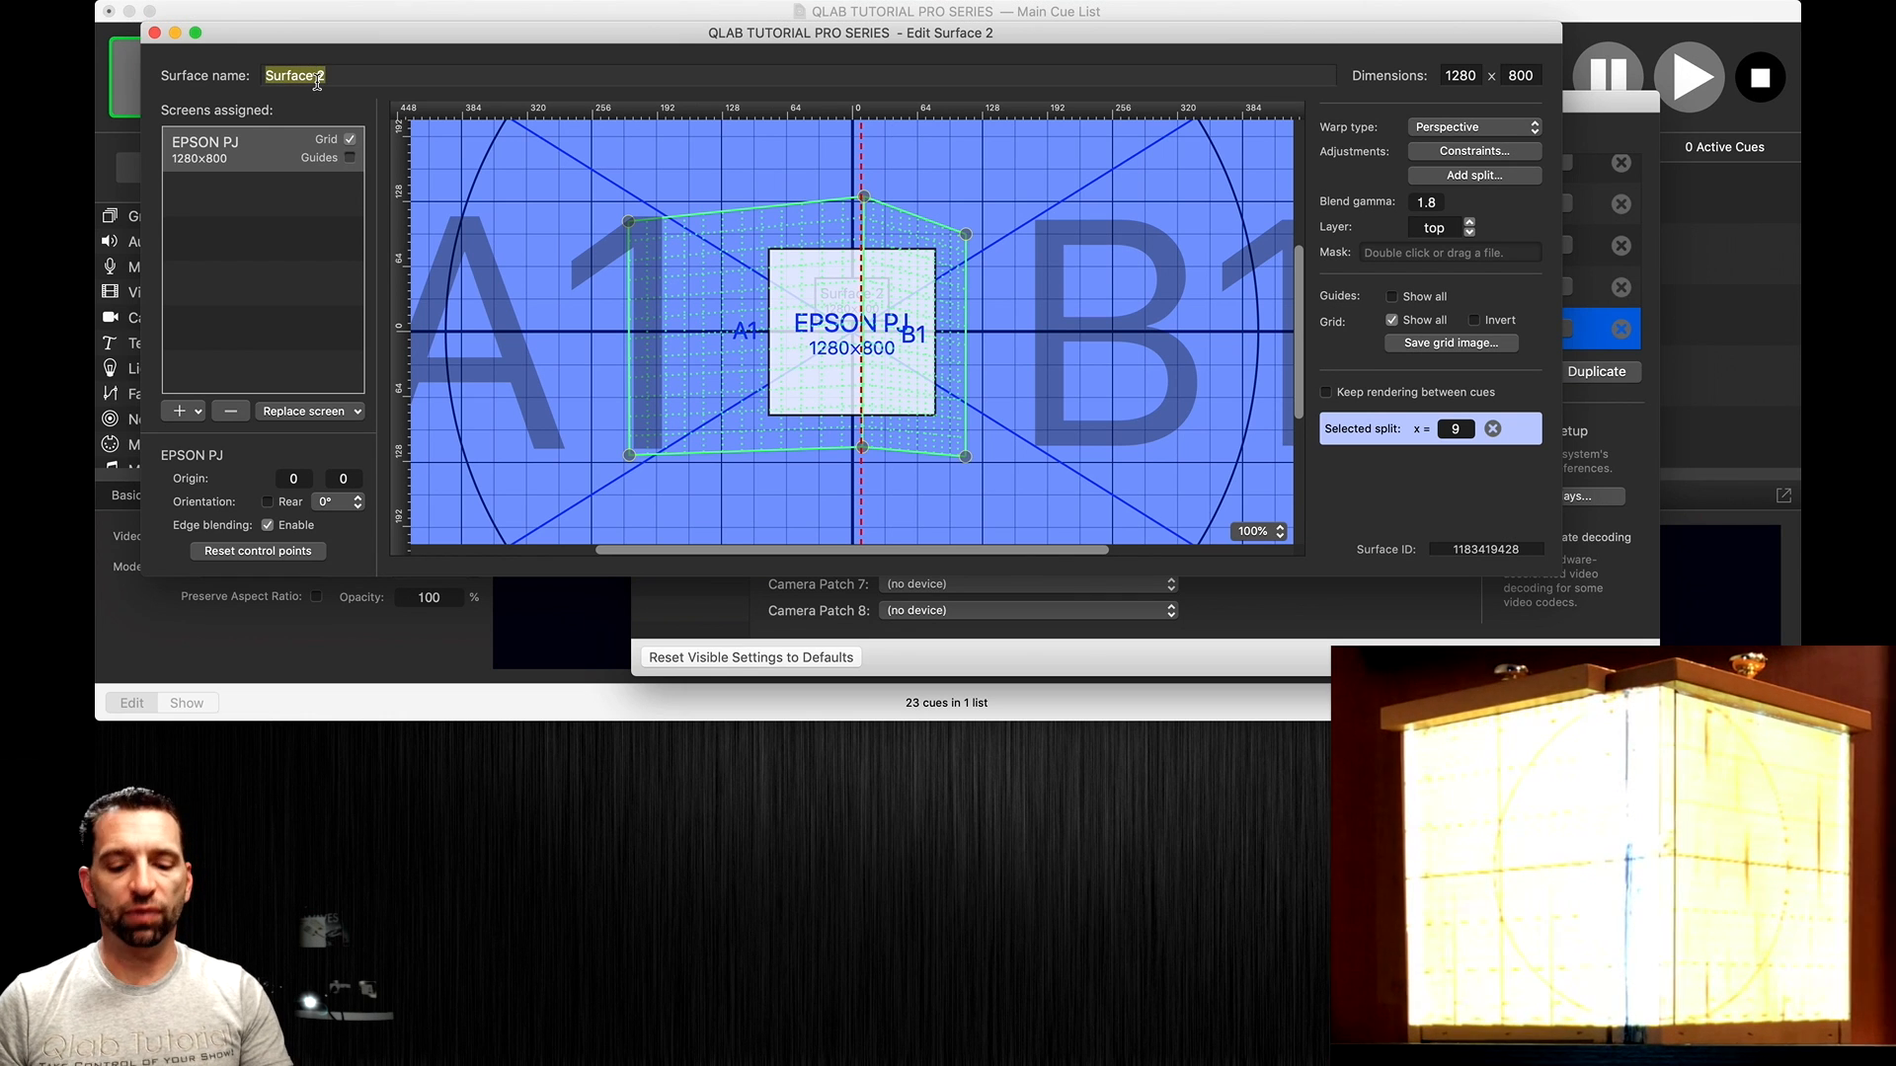
{"action": "type", "text": "NEW SPLIT"}
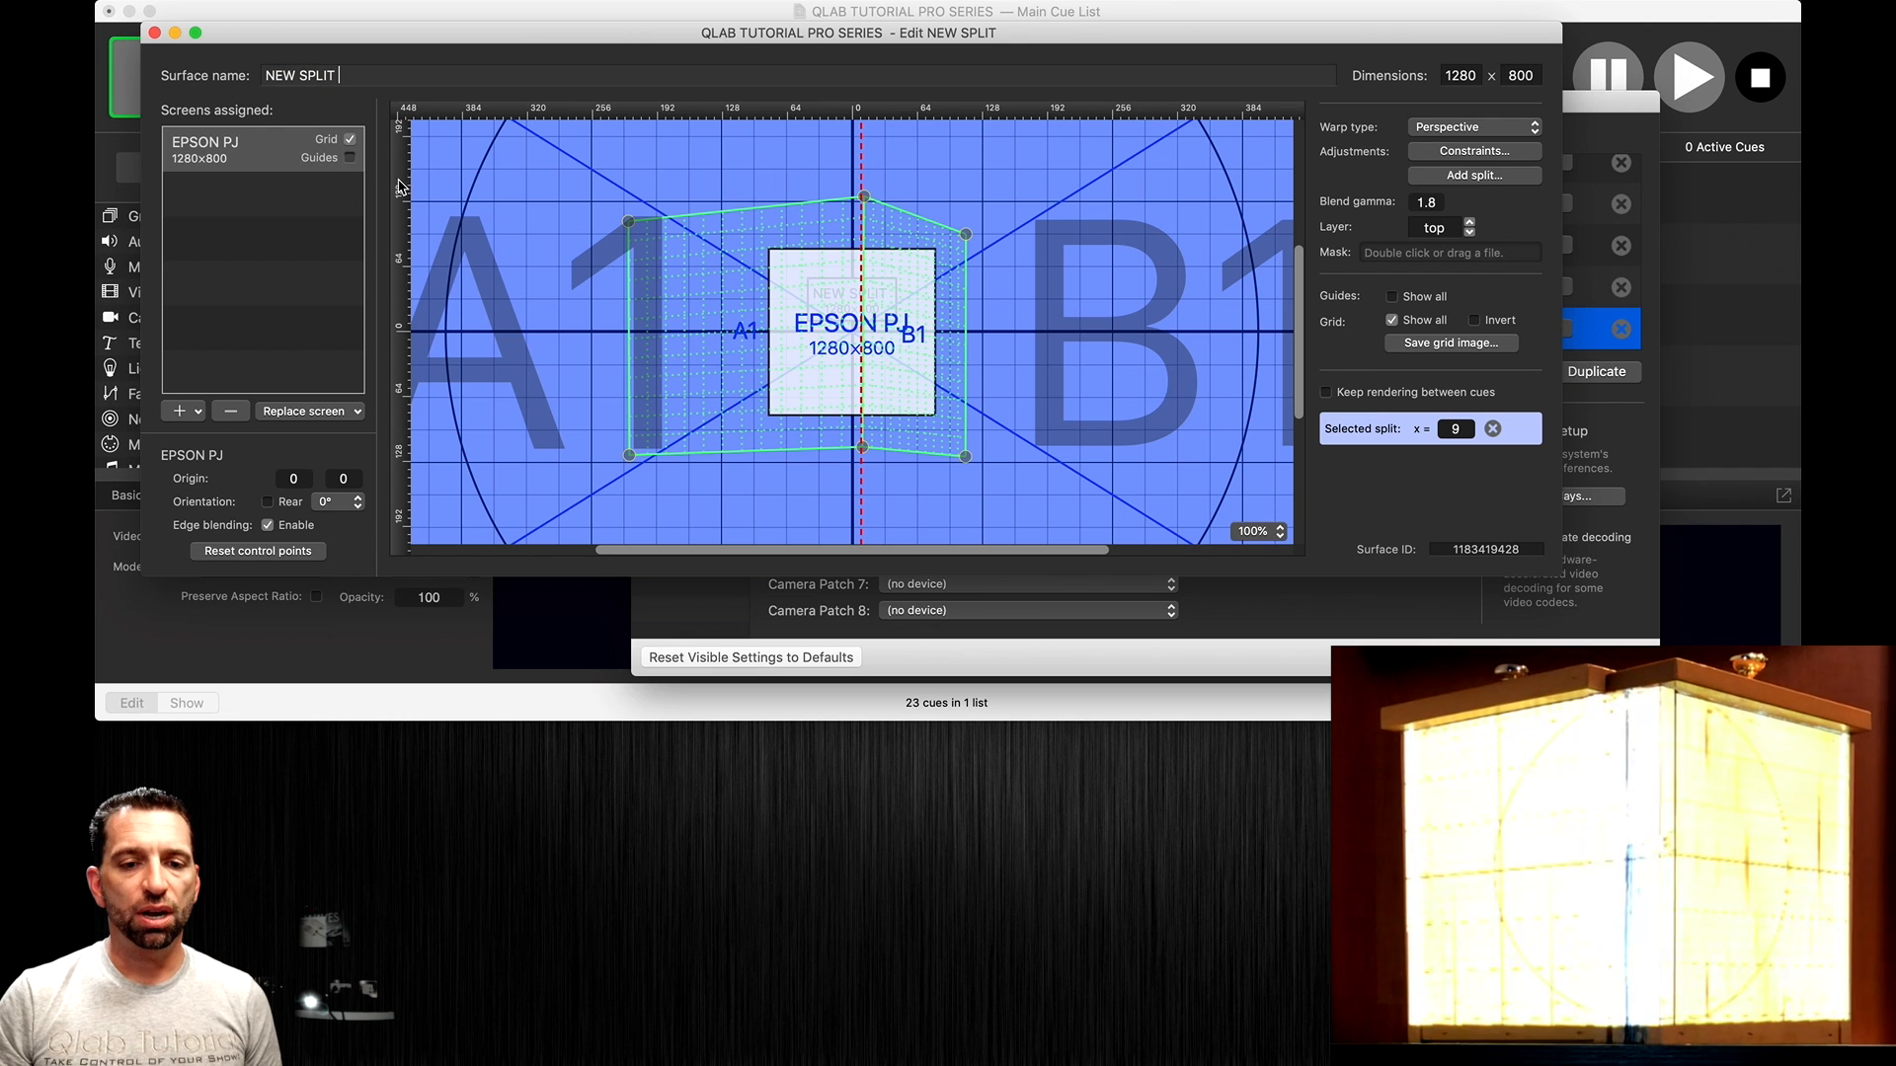
{"action": "left_click", "coordinate": [351, 141]}
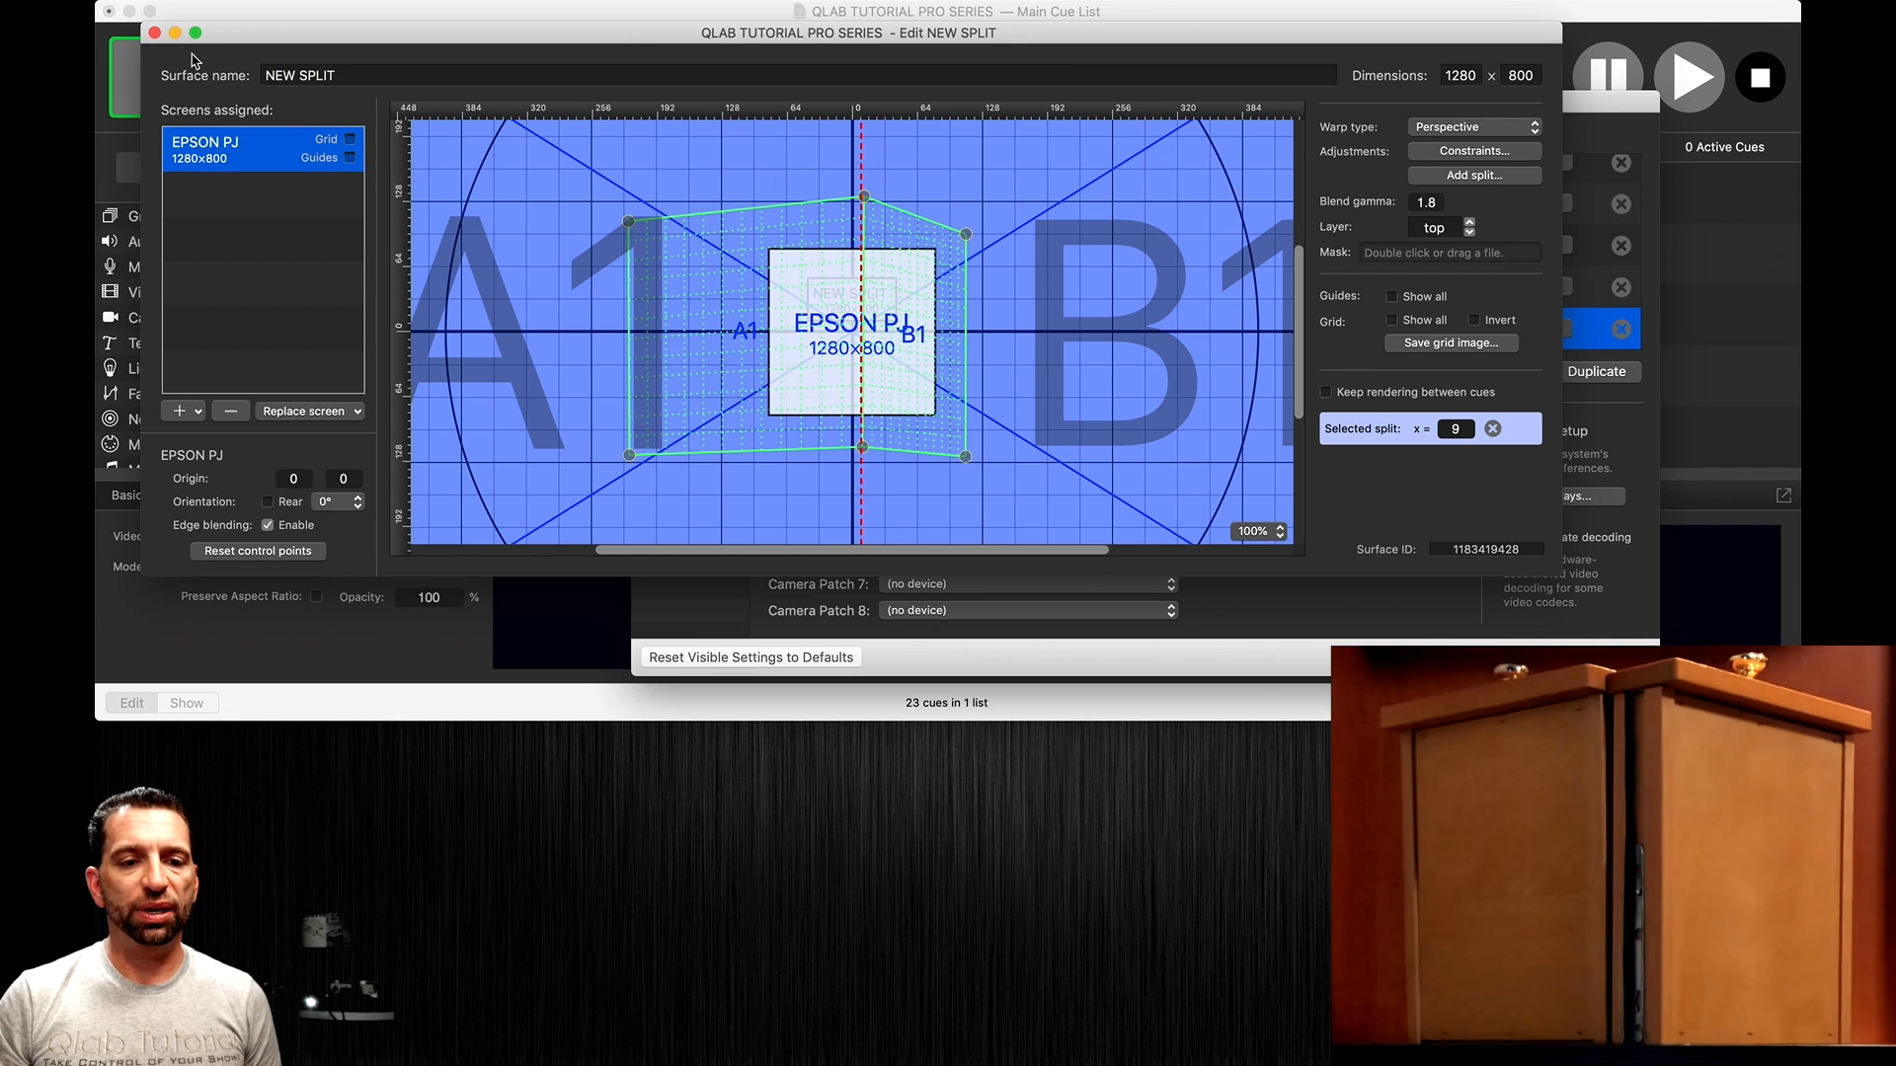
{"action": "left_click", "coordinate": [154, 34]}
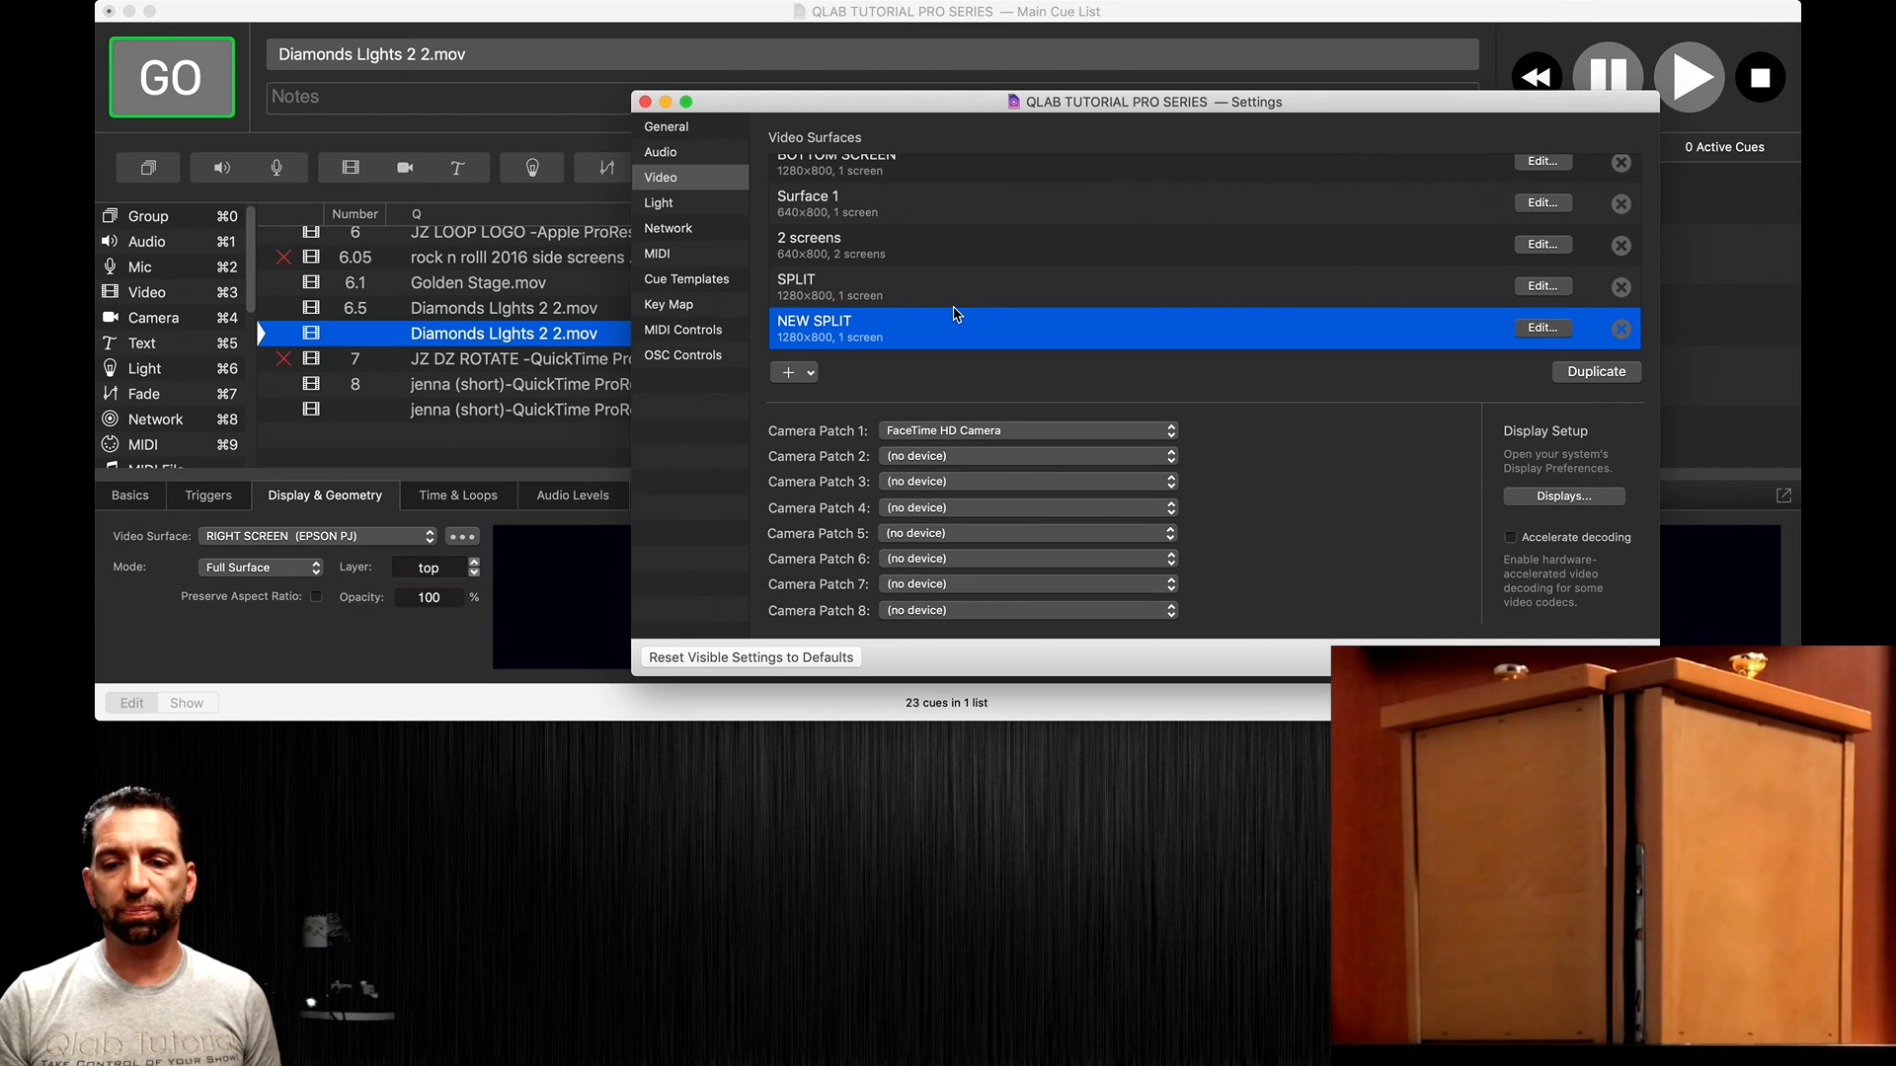
{"action": "left_click", "coordinate": [1614, 654]}
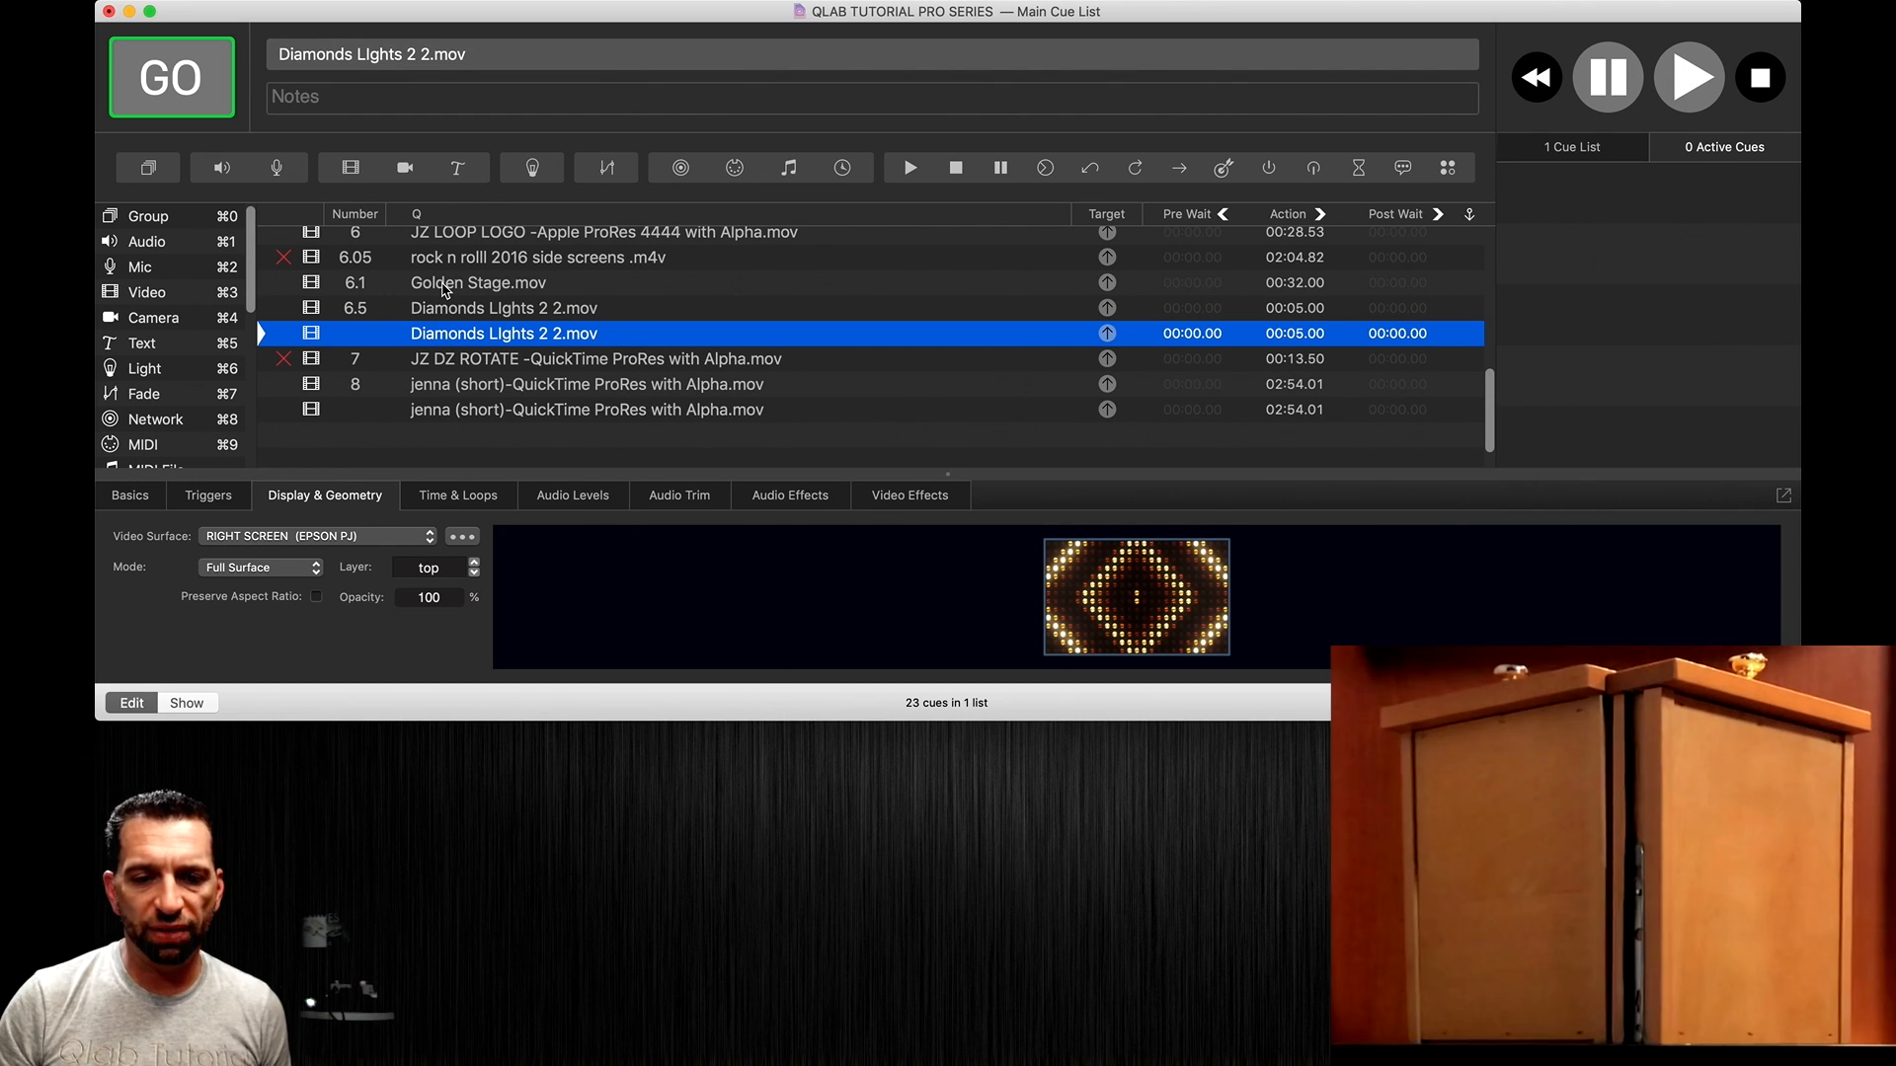
- Assign the unnumbered USA American Flag Waving Loop 4K.mp4 cue to the NEW SPLIT (EPSON PJ) surface and play it
{"action": "scroll", "coordinate": [475, 286], "scroll_direction": "up", "scroll_amount": 5}
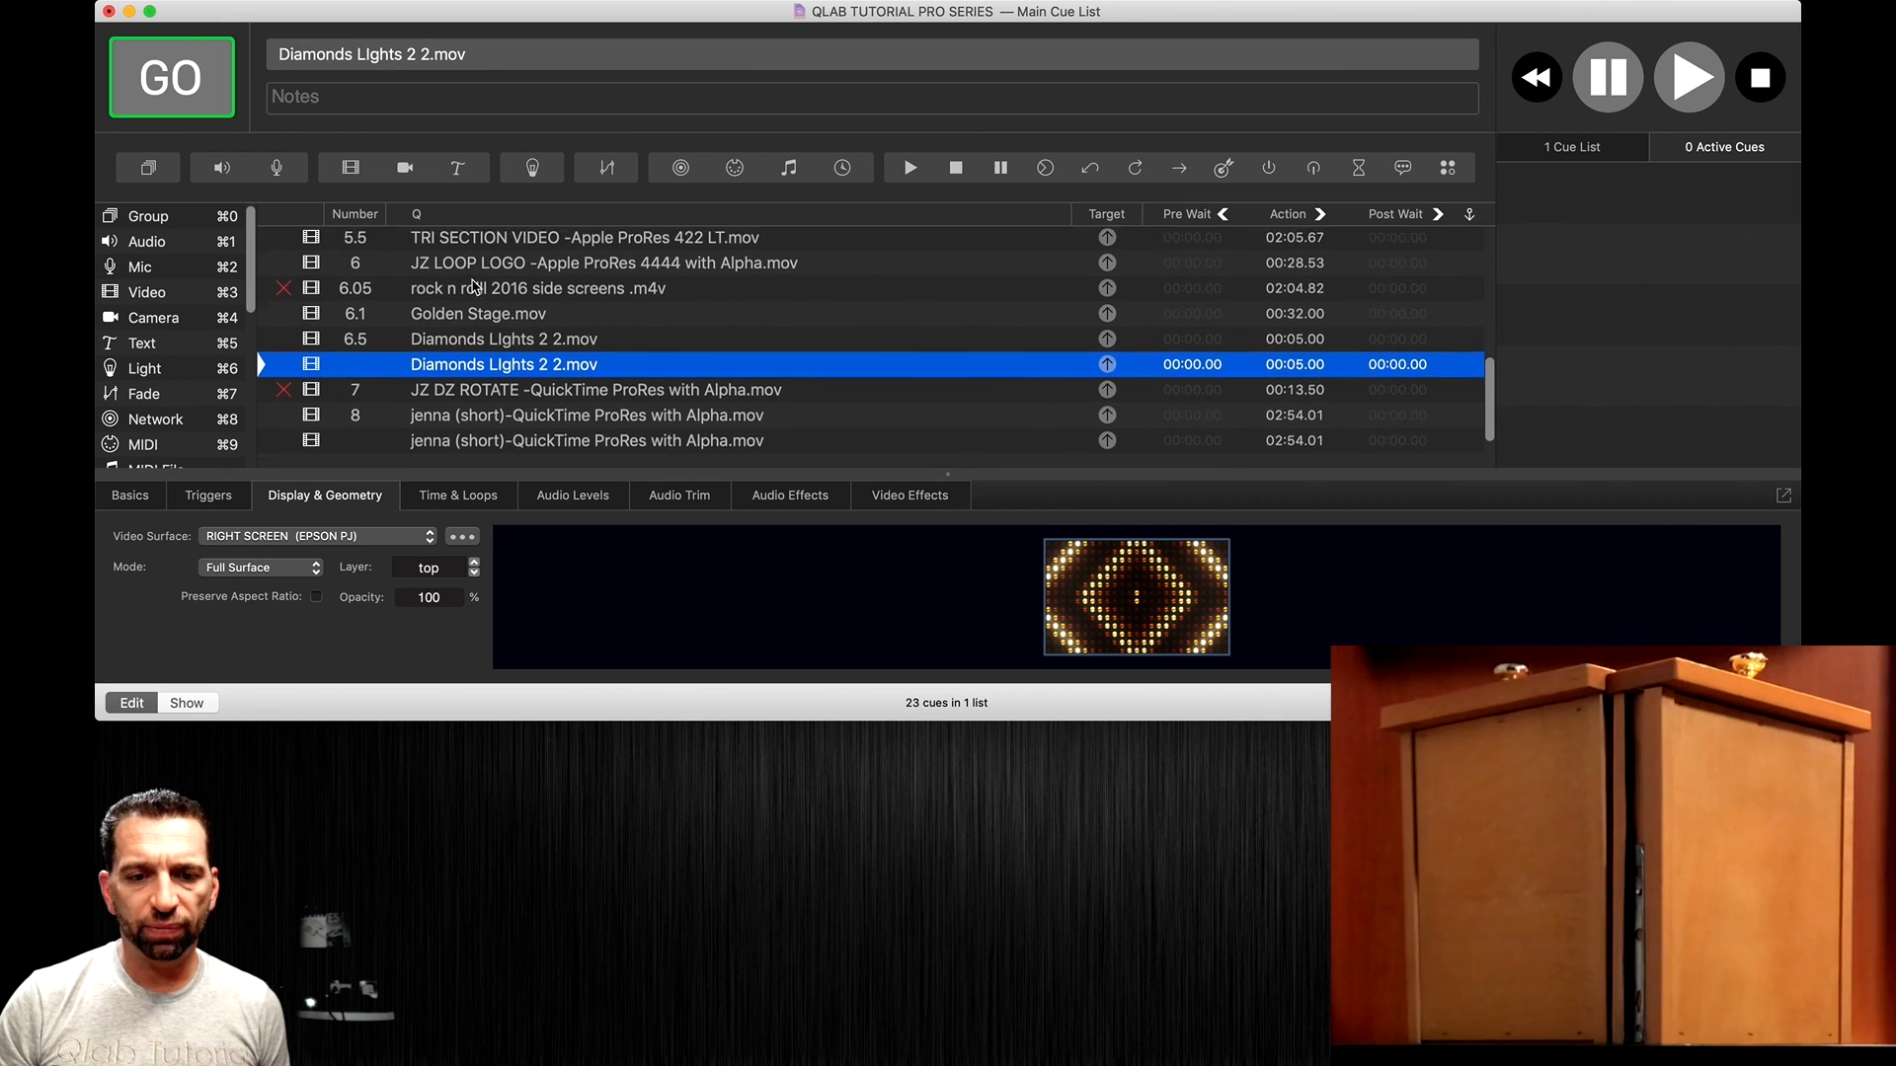
{"action": "scroll", "coordinate": [474, 286], "scroll_direction": "up", "scroll_amount": 3}
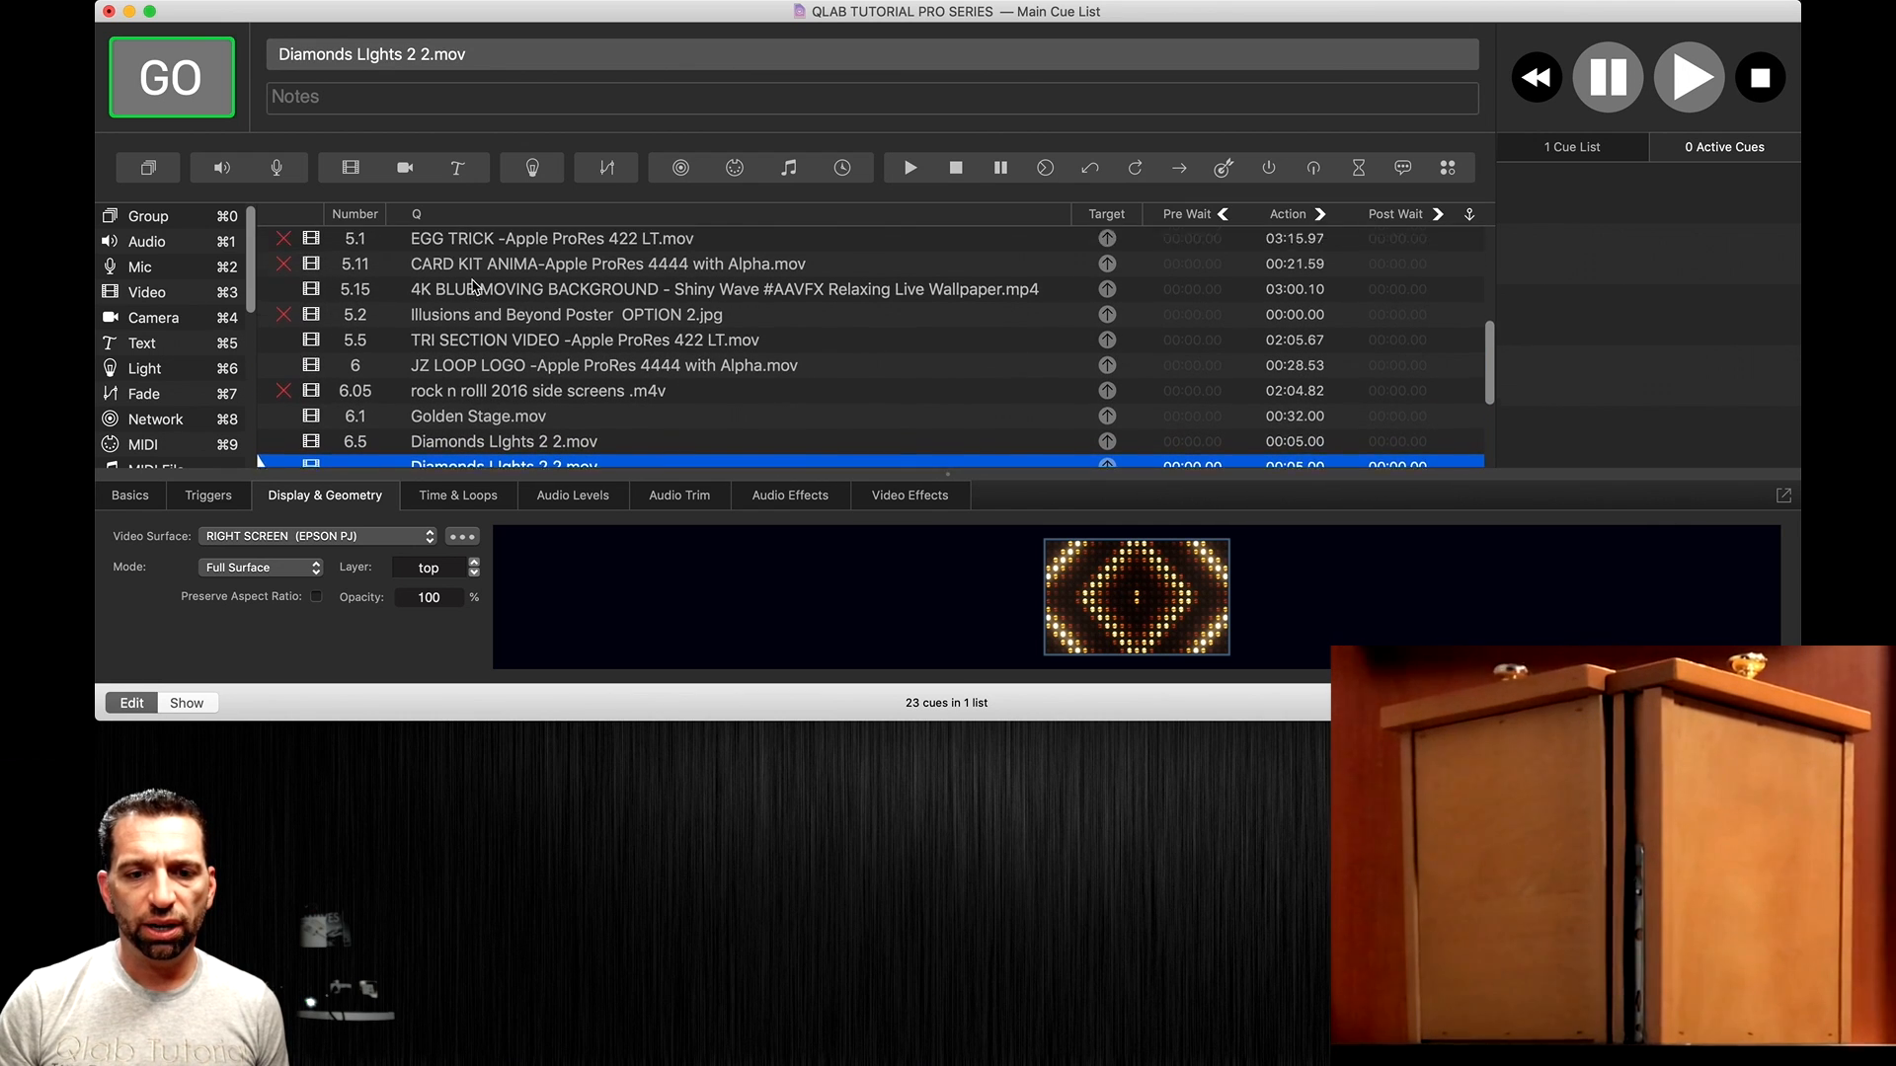
{"action": "left_click", "coordinate": [474, 286]}
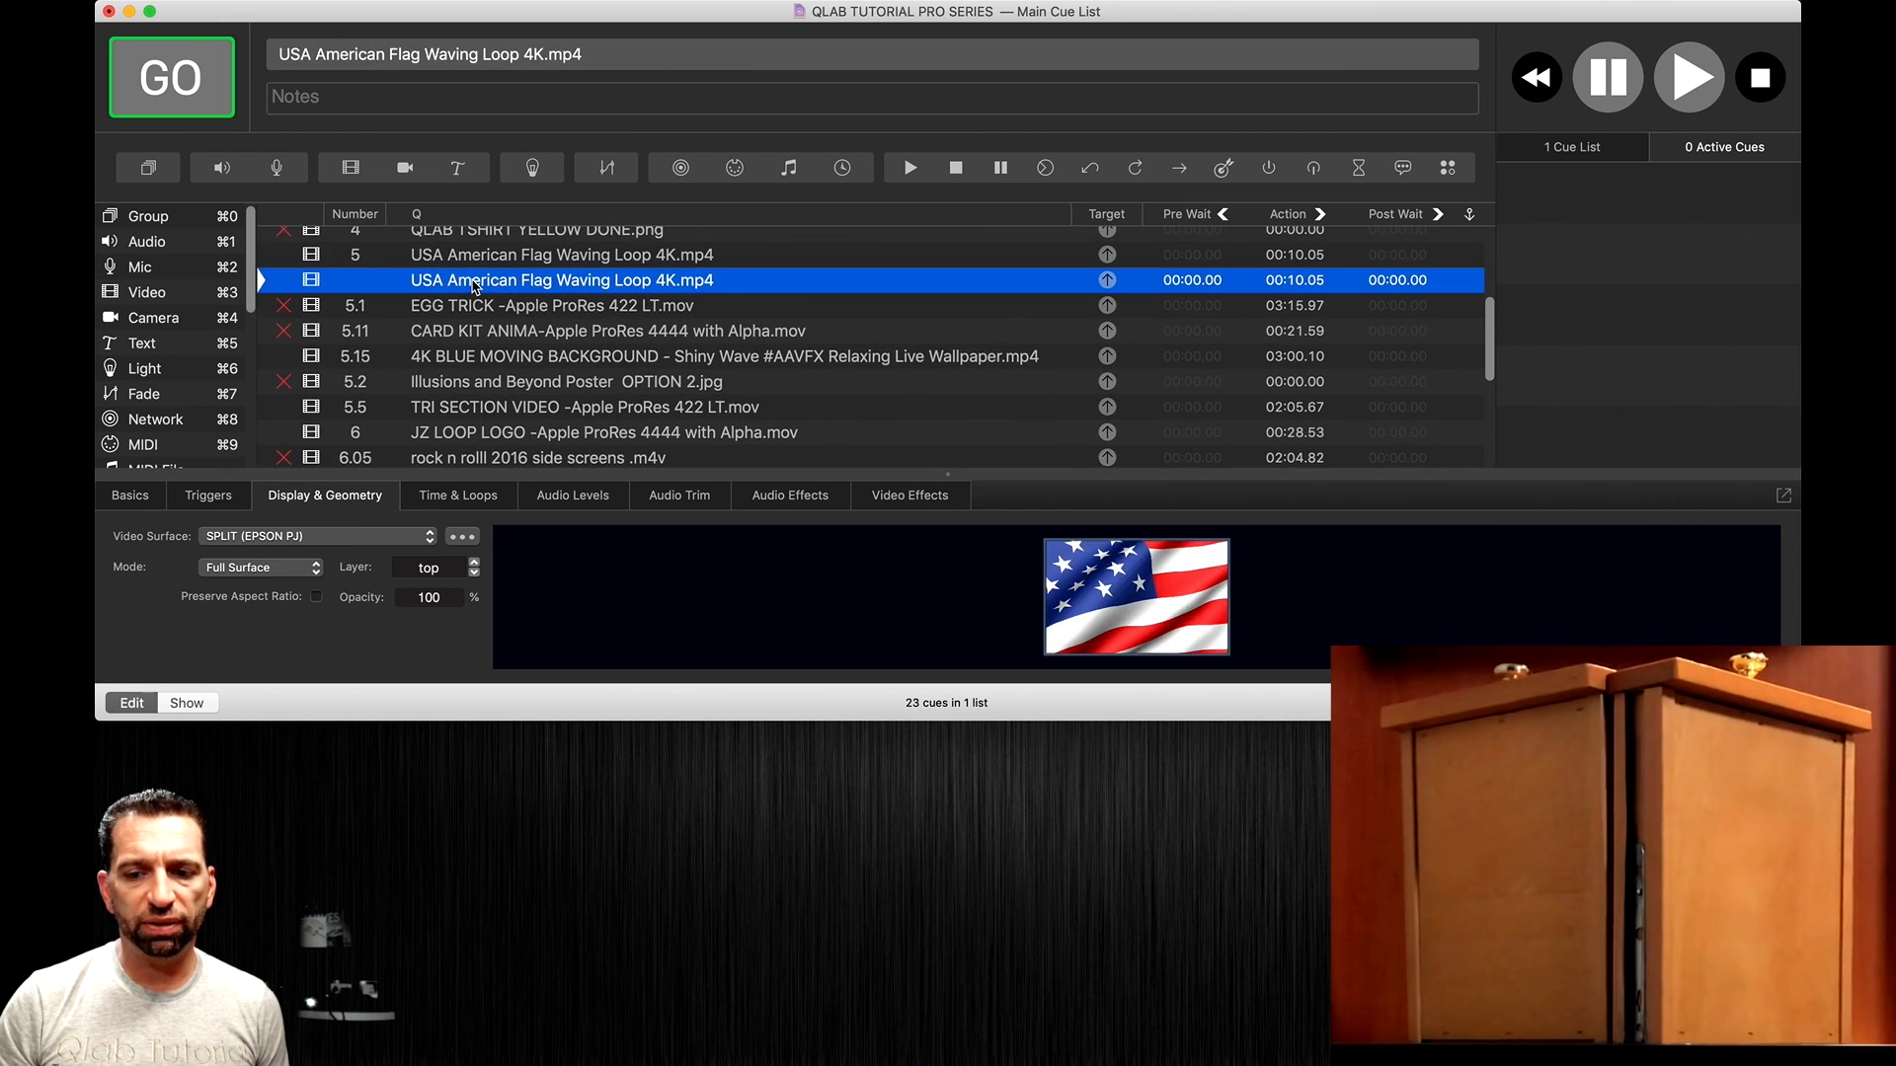
{"action": "left_click", "coordinate": [297, 539]}
{"action": "left_click", "coordinate": [294, 563]}
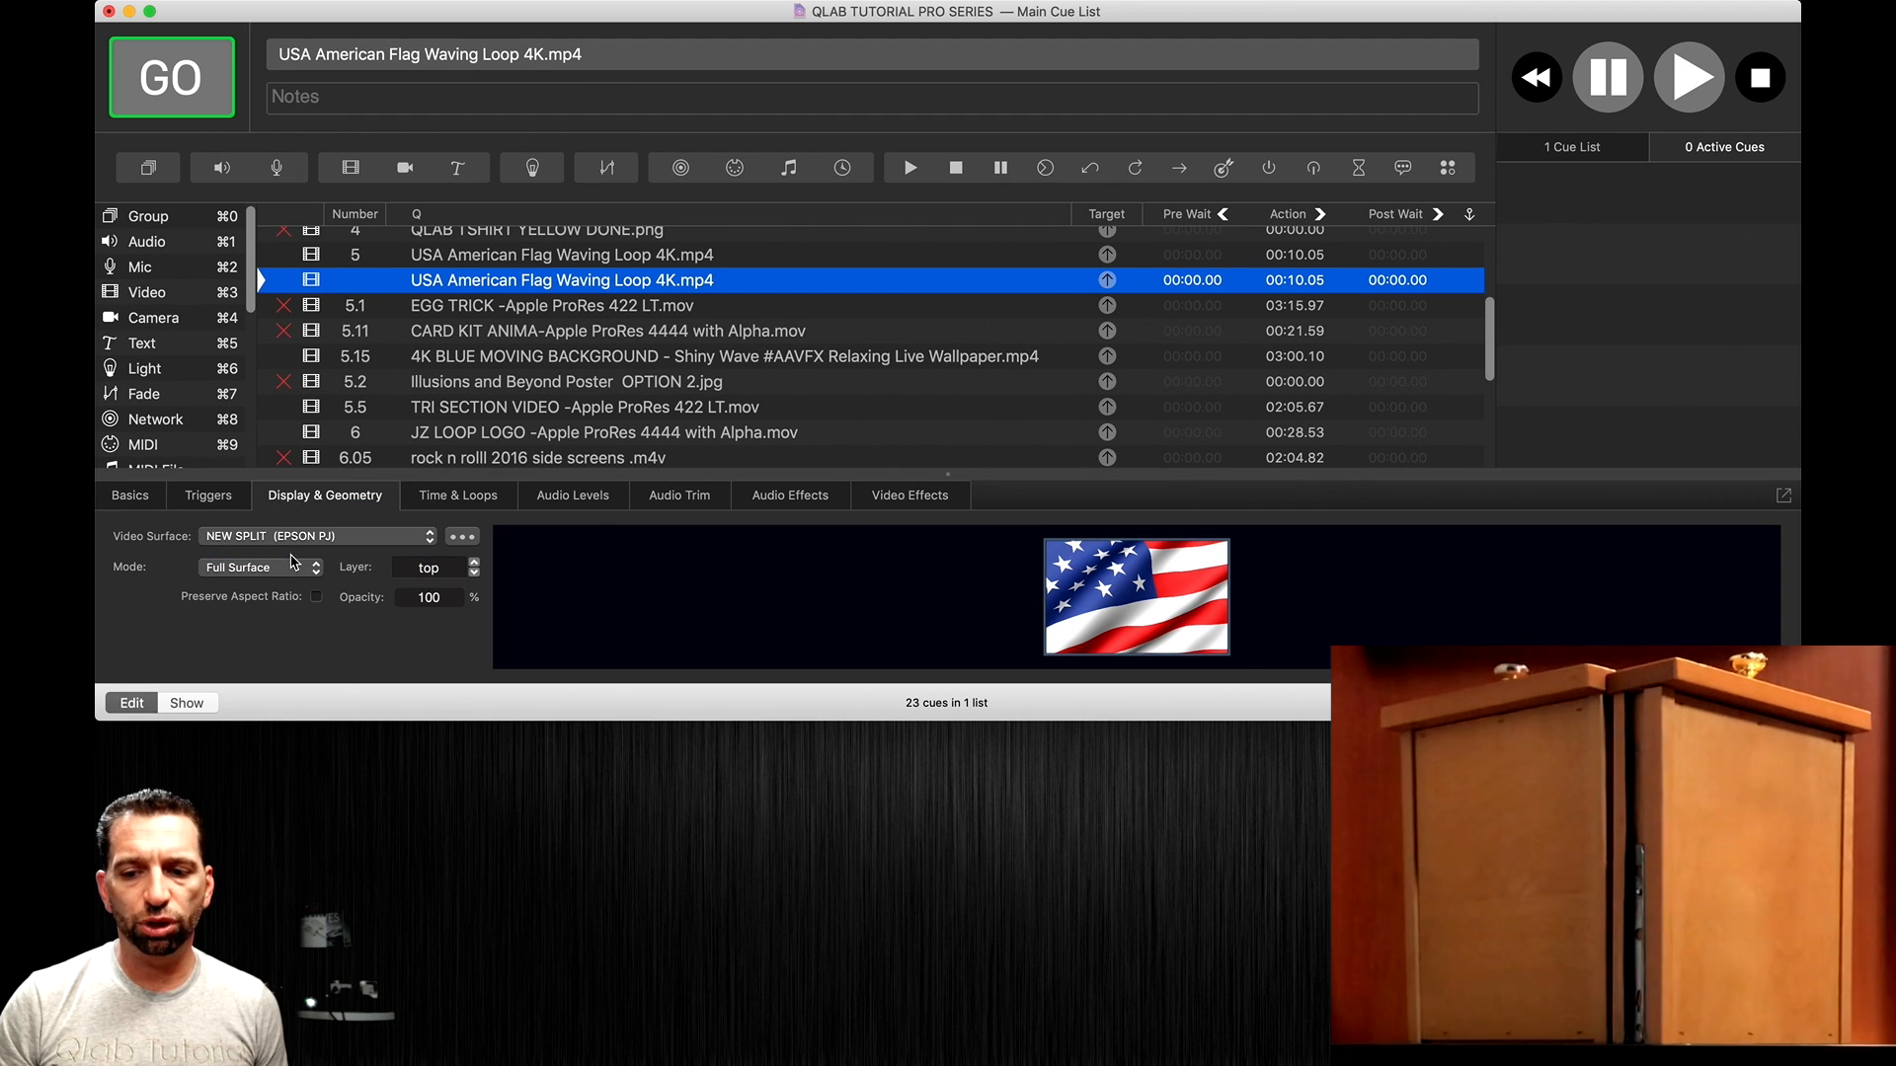
{"action": "key", "text": "space"}
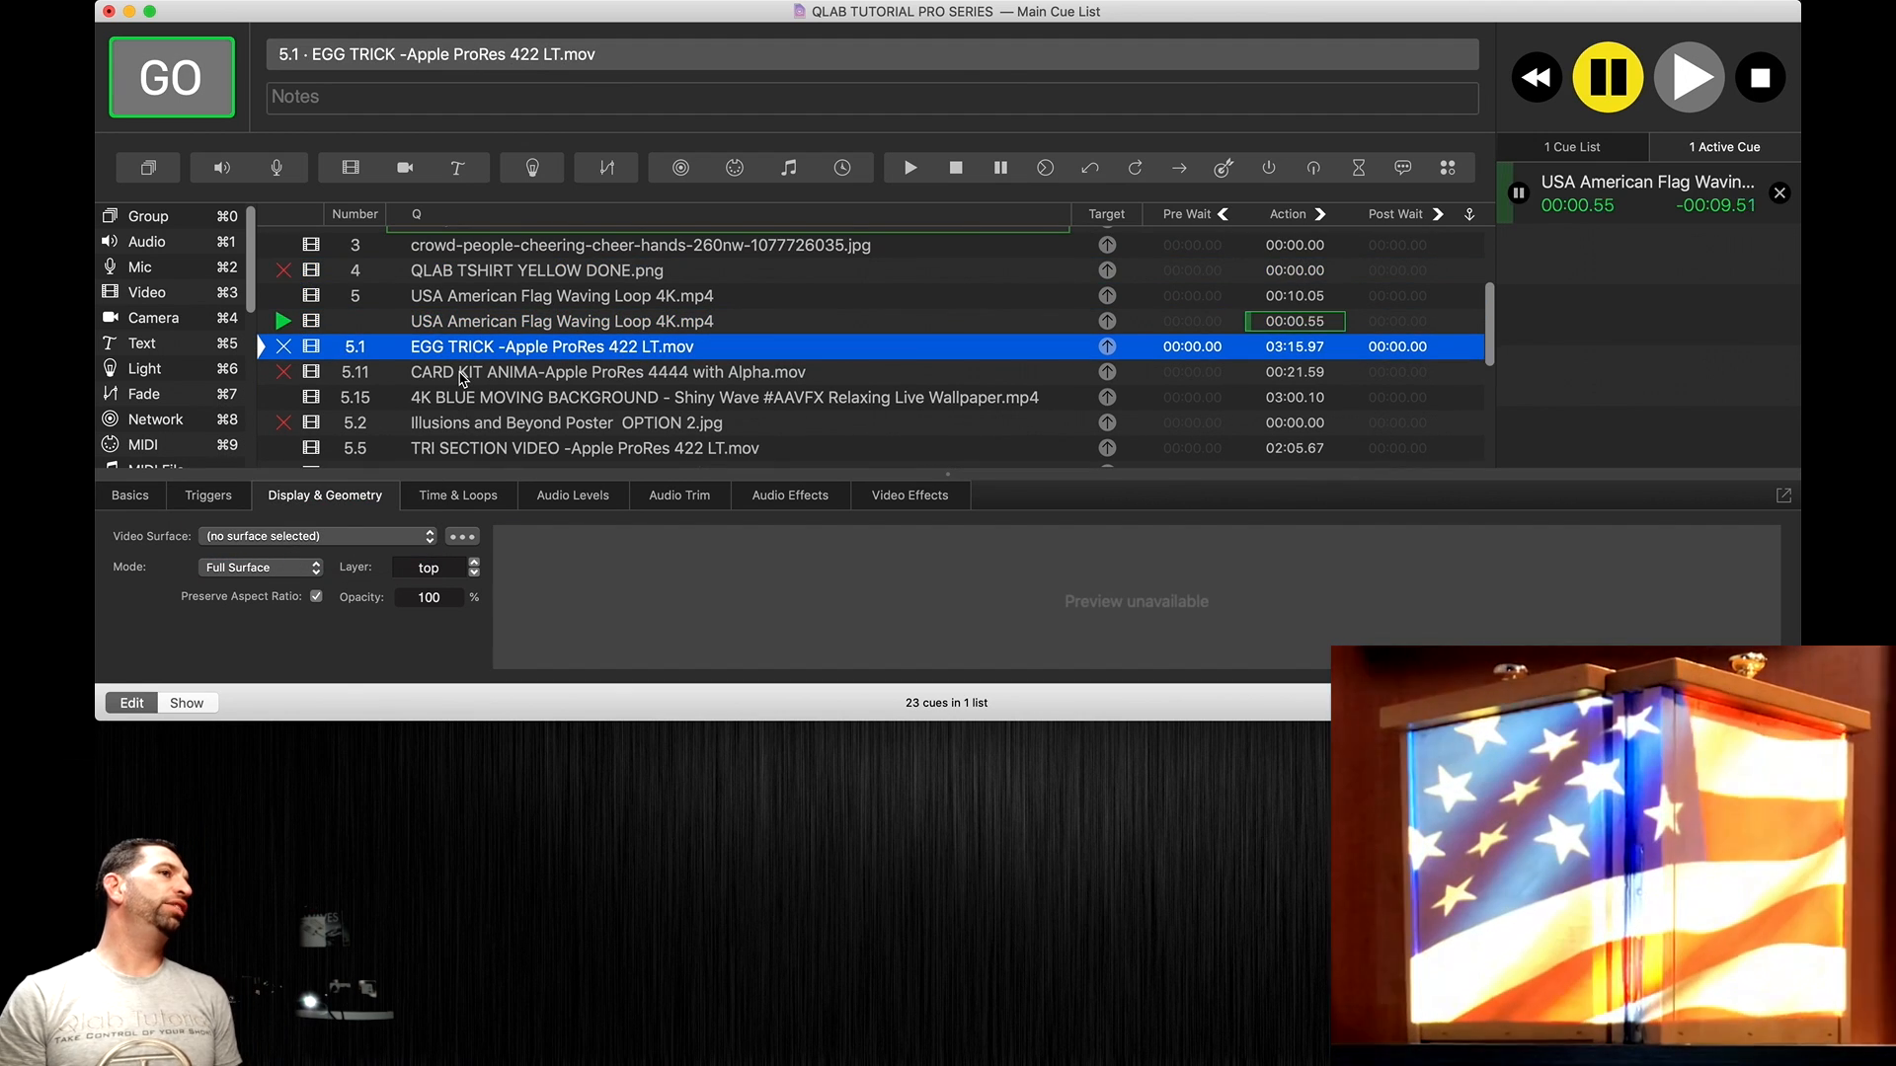